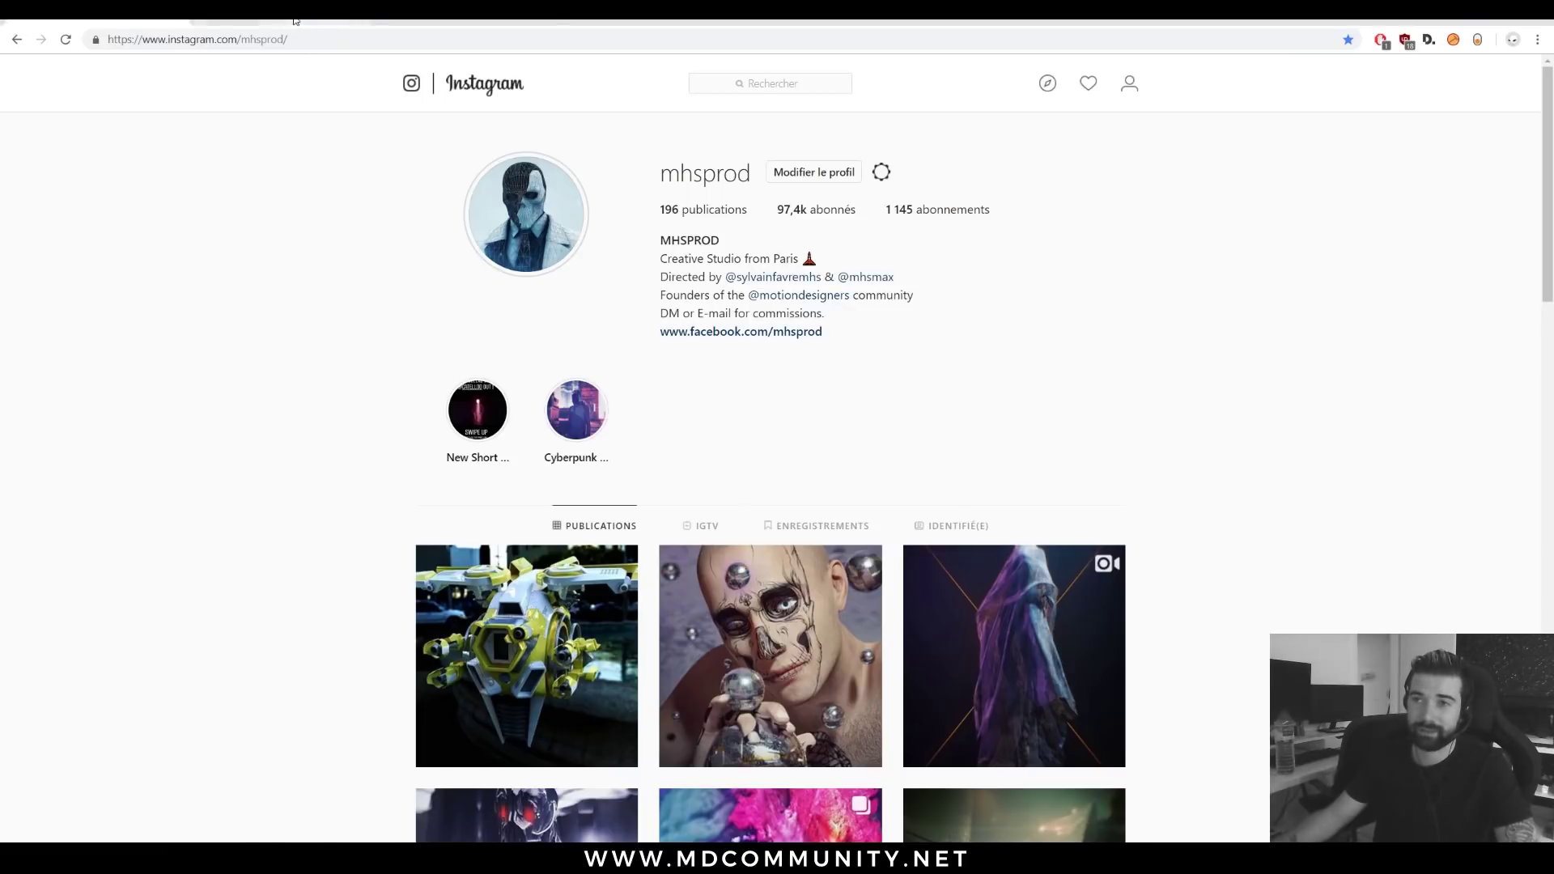
Switch to Red Giant's Trapcode Suite page and examine its overview and first tools, including Particular, Form and Mir
click(296, 21)
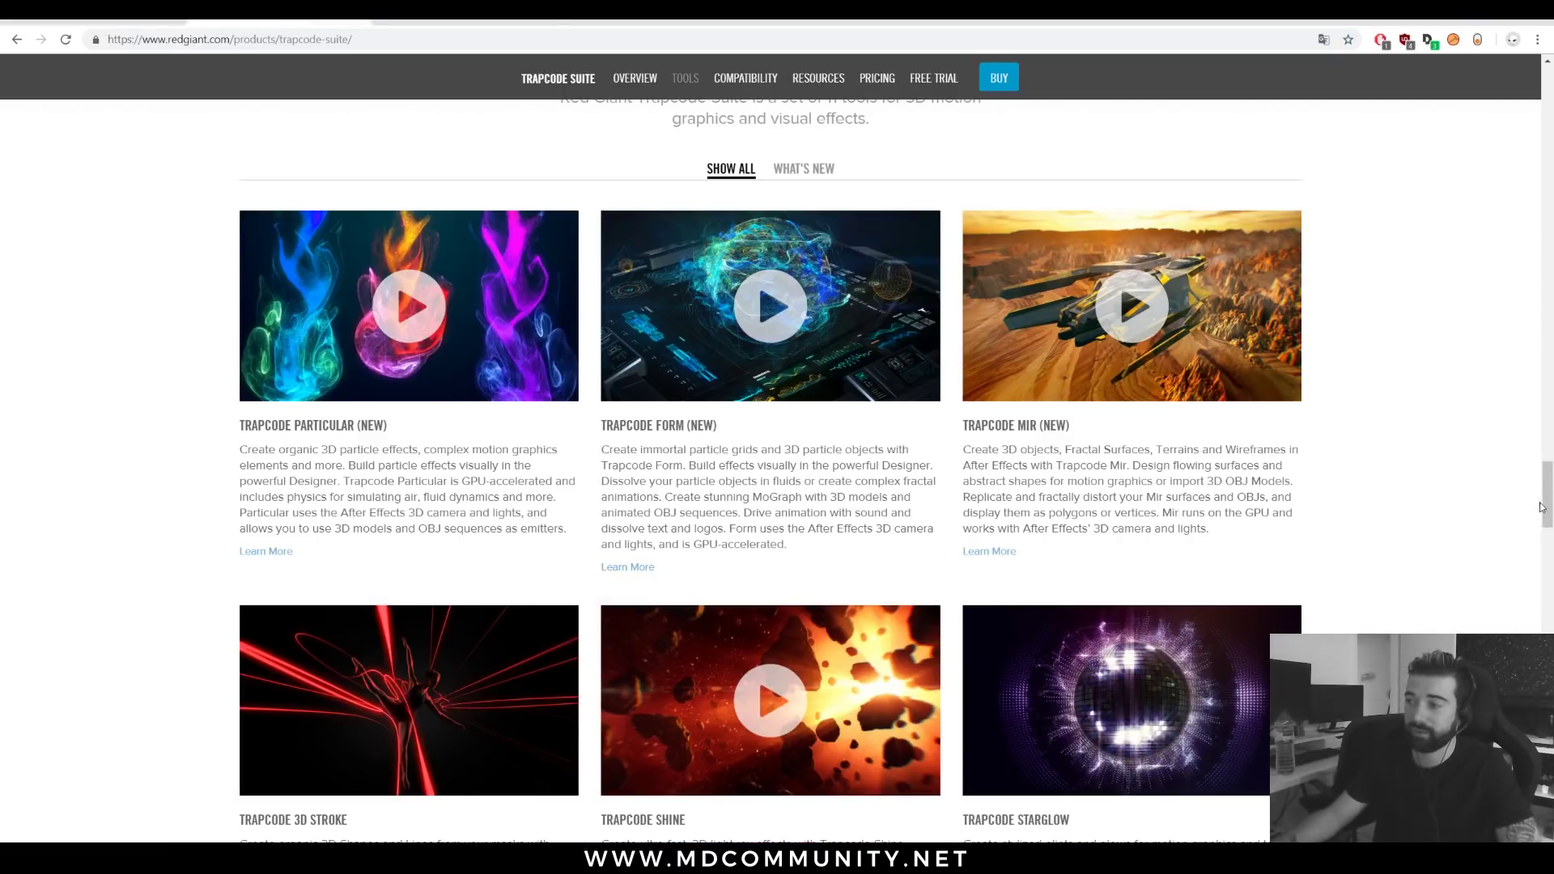
scroll(771, 454, up, 15)
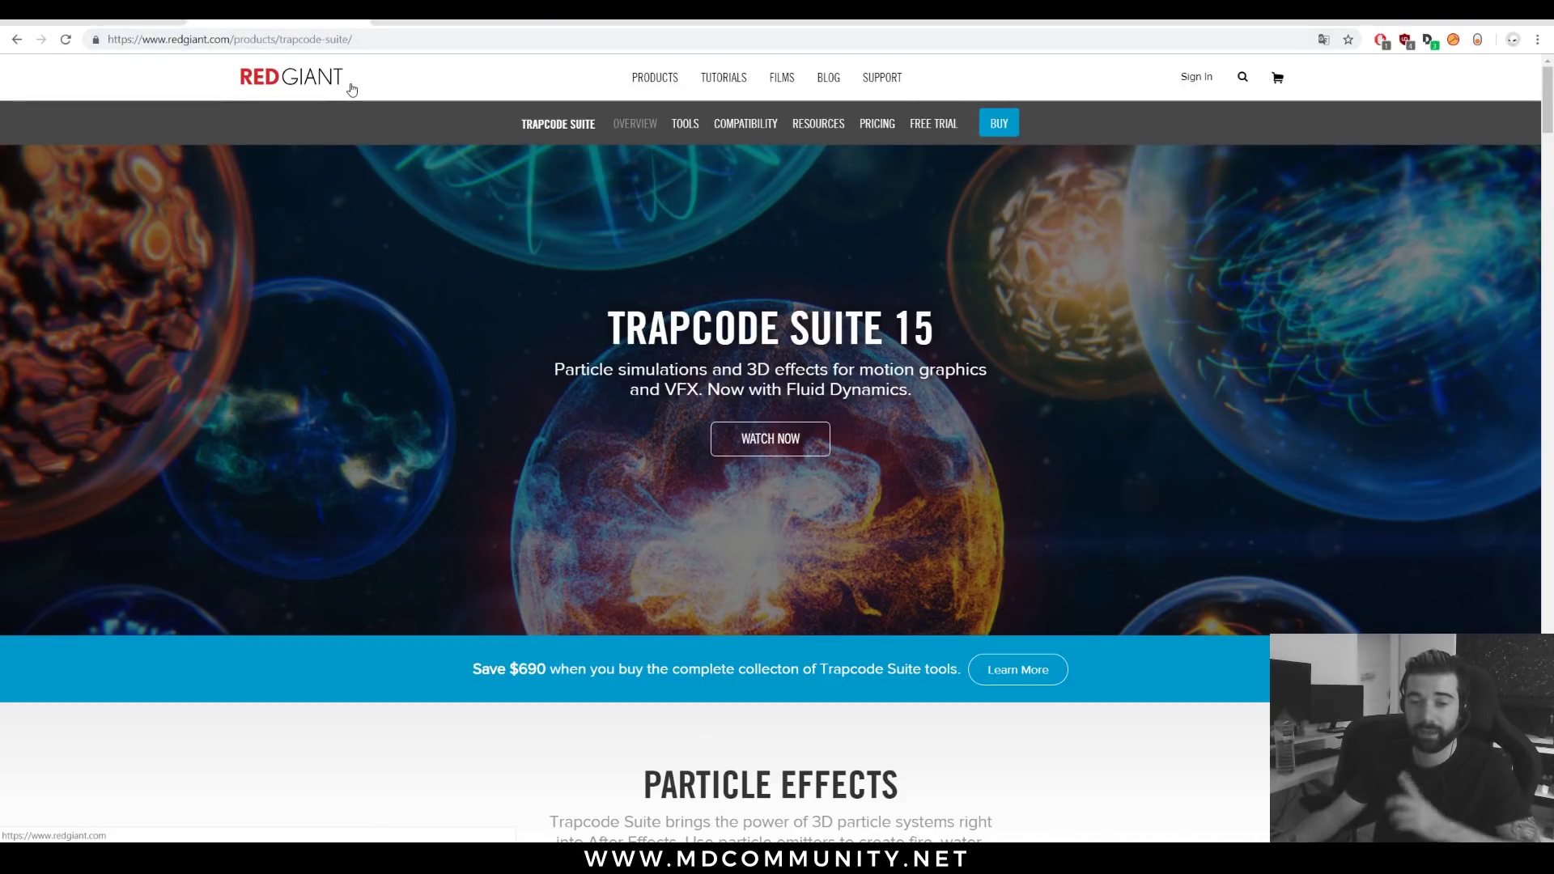
scroll(320, 348, down, 20)
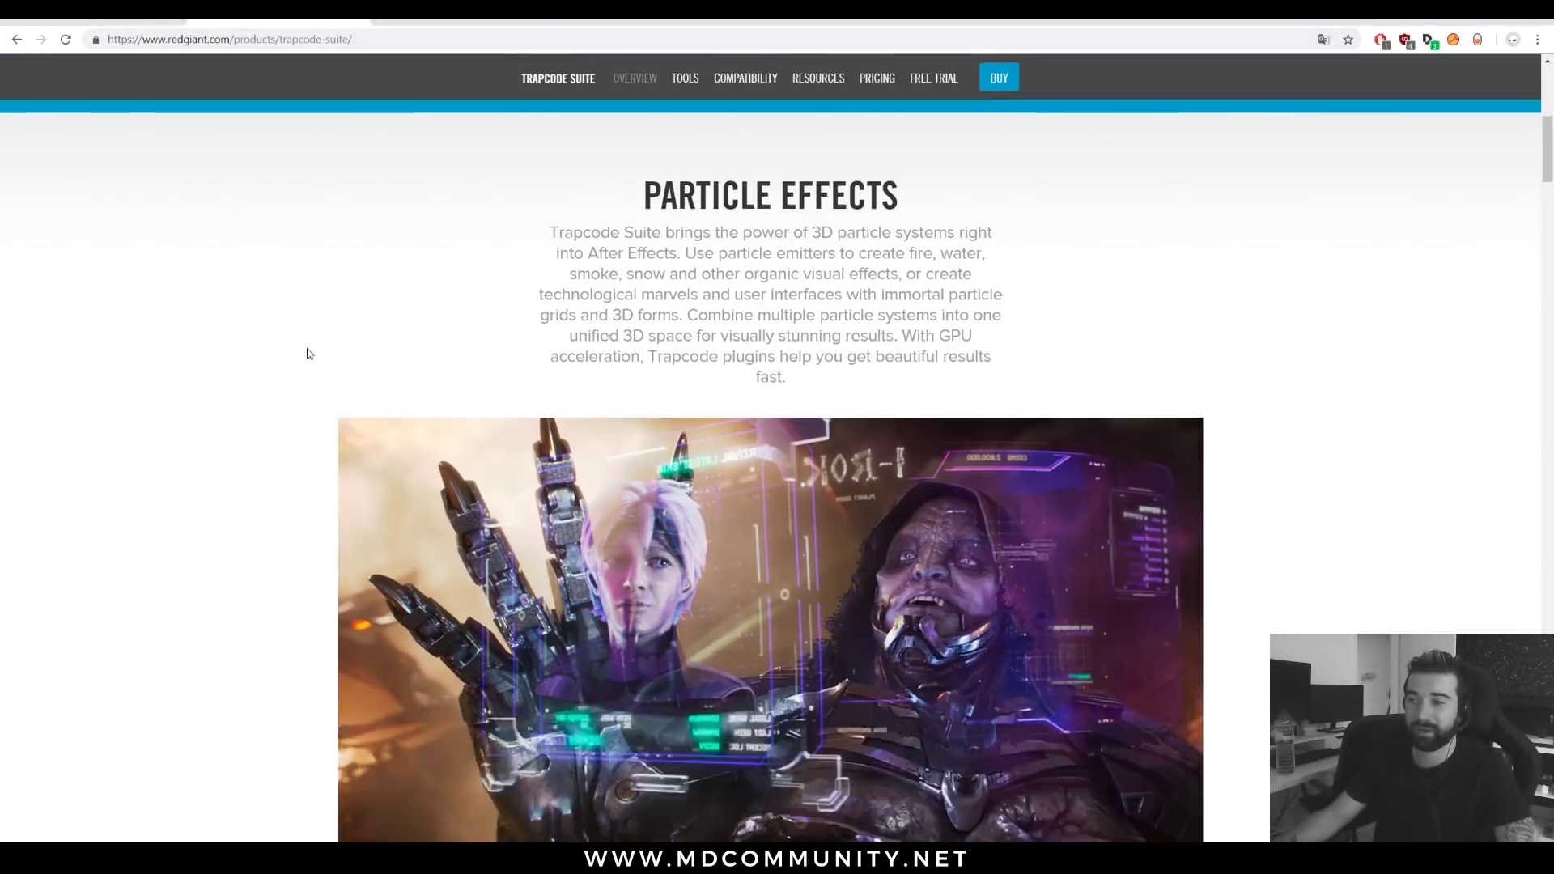
scroll(191, 443, down, 10)
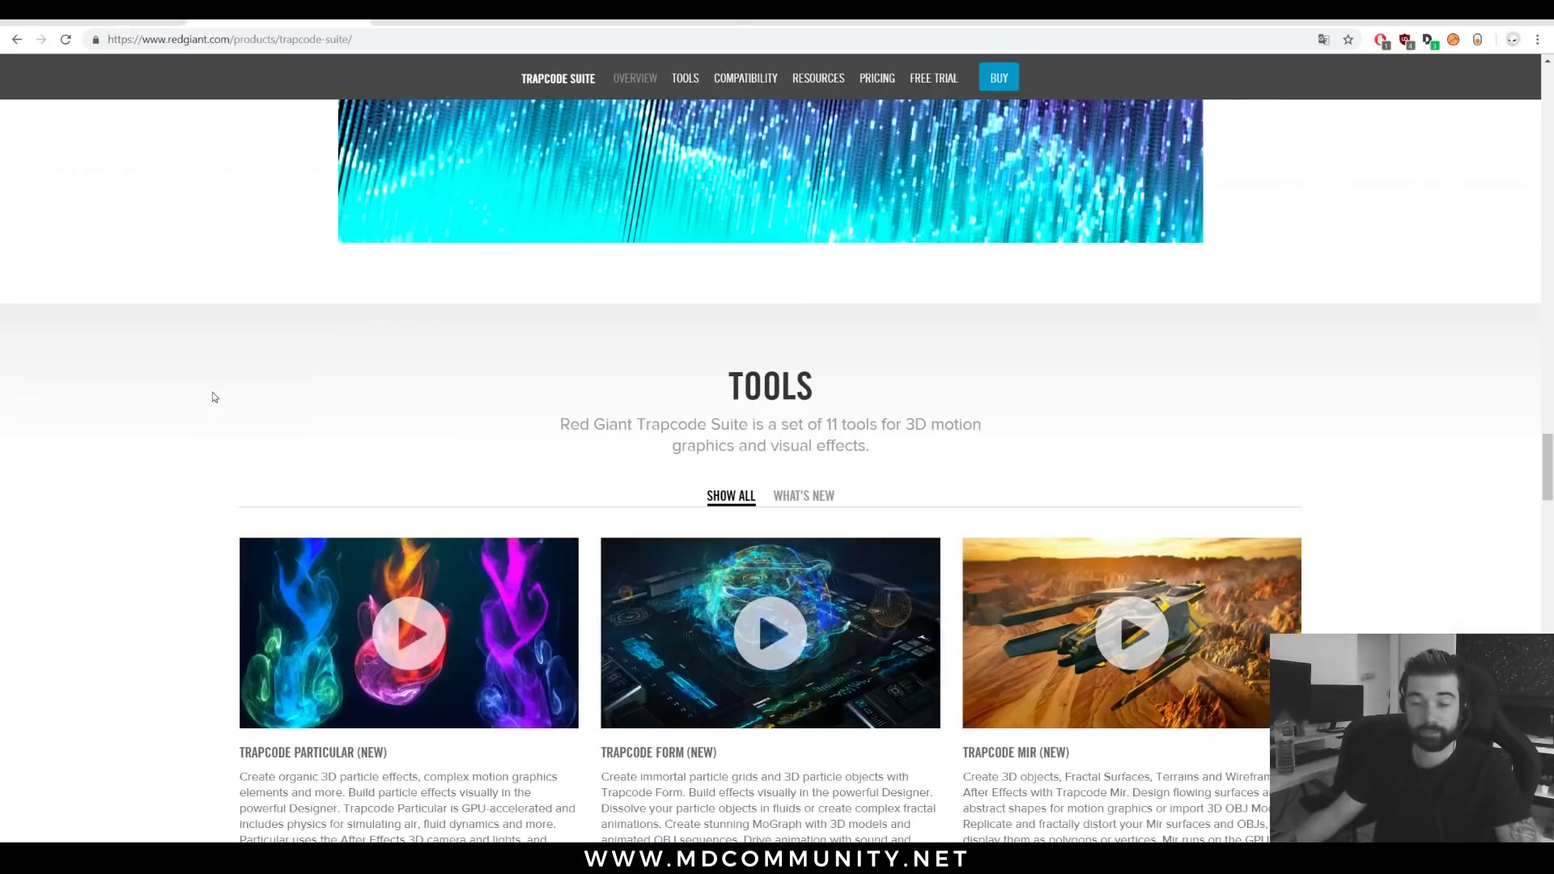
scroll(216, 385, down, 3)
scroll(162, 391, down, 1)
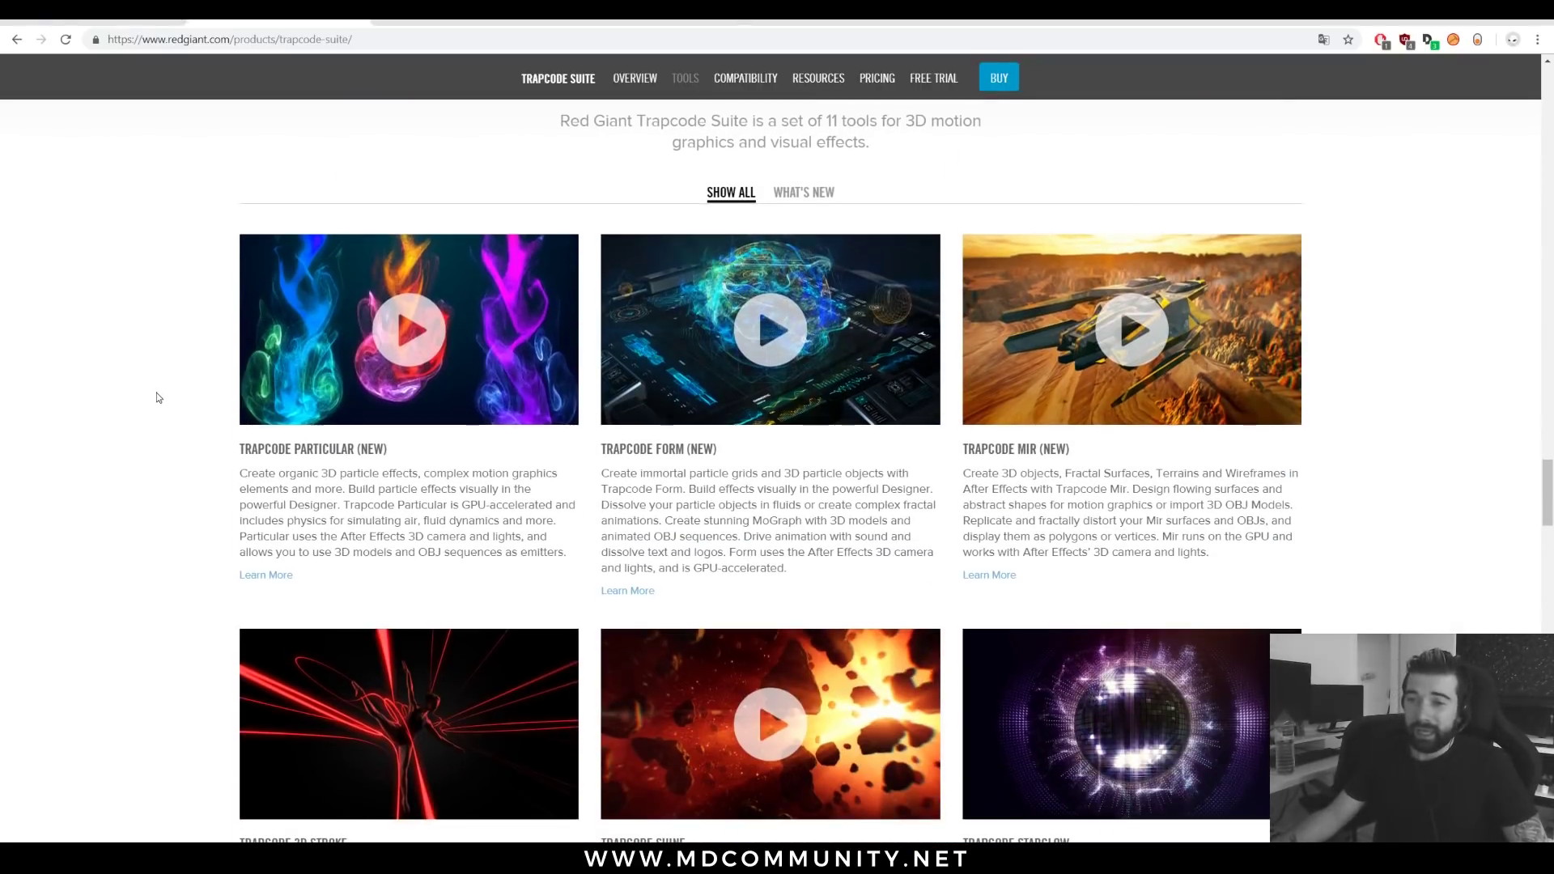
scroll(157, 392, down, 1)
scroll(156, 395, up, 1)
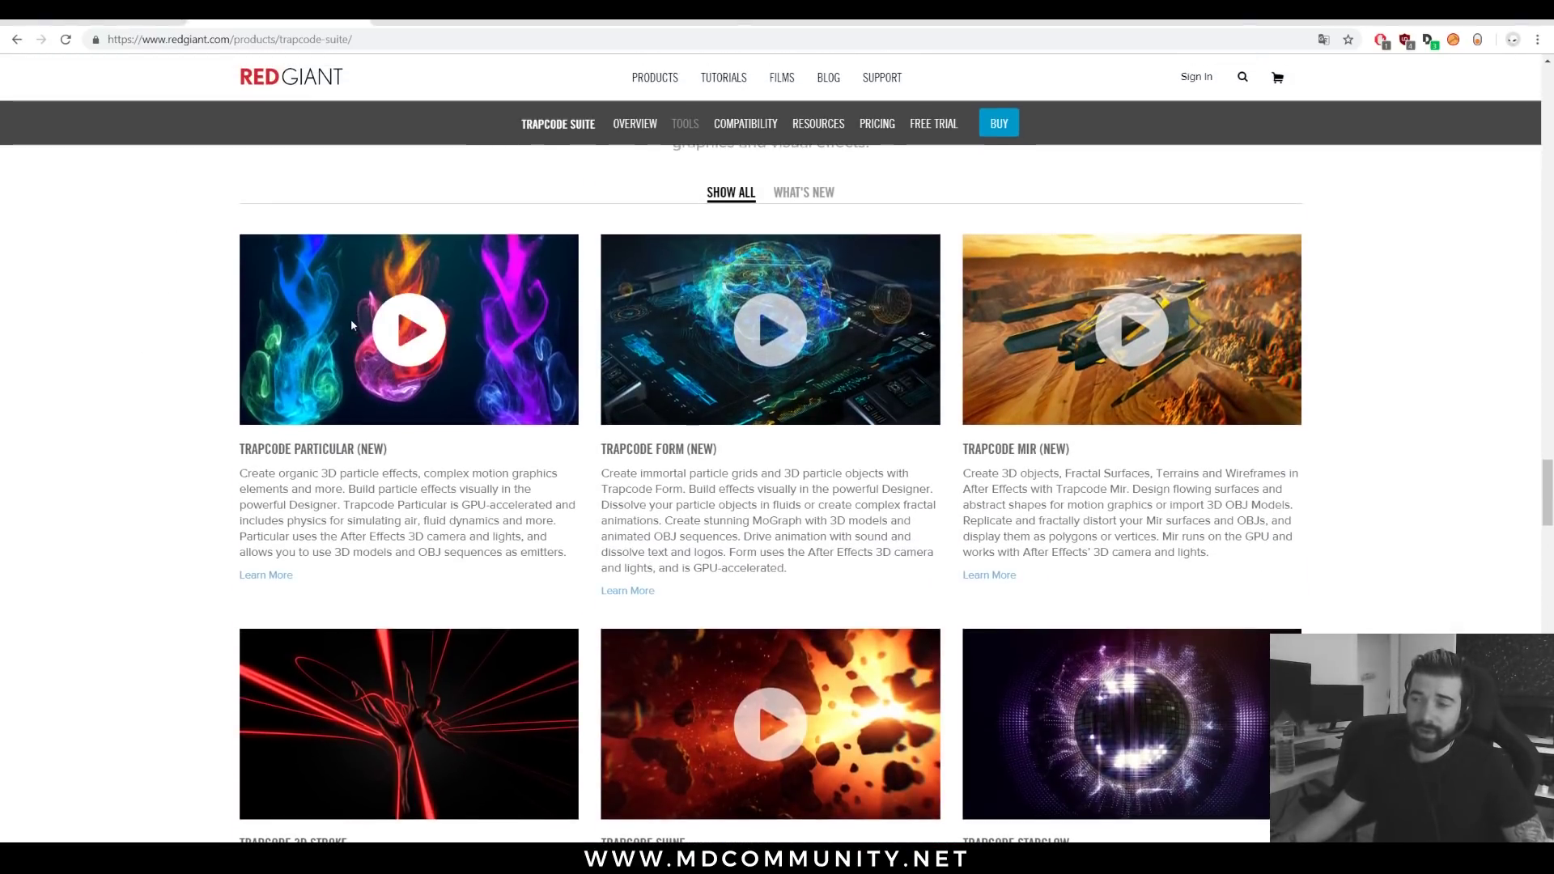
scroll(1335, 552, down, 8)
scroll(1335, 552, up, 8)
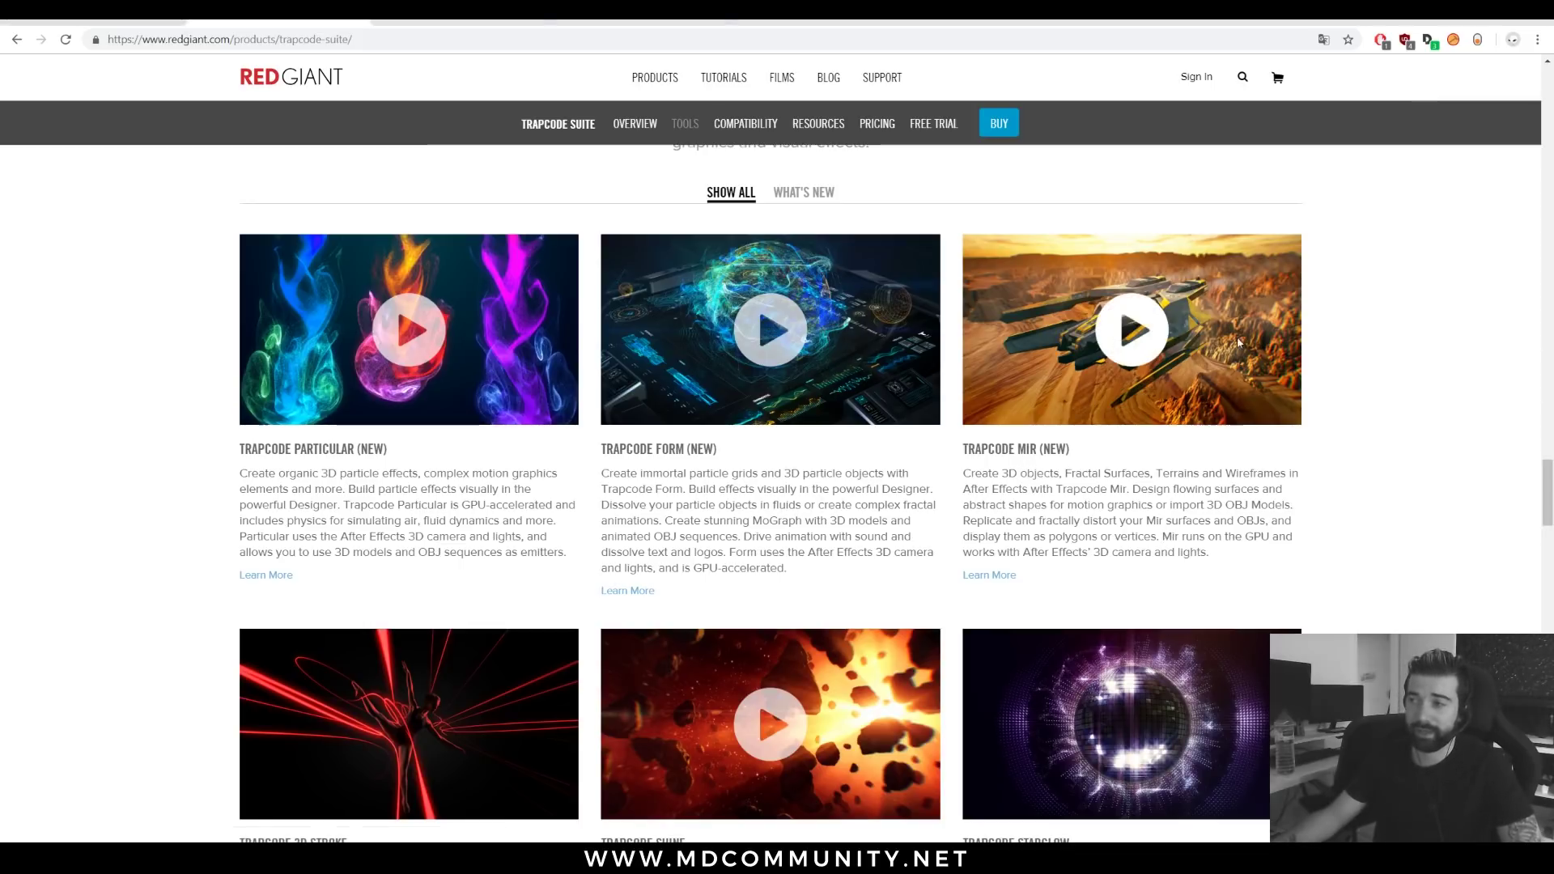
Examine the remaining Trapcode Suite tools, from 3D Stroke to Horizon, and return to the Lights and Glimmers section
scroll(1115, 444, down, 5)
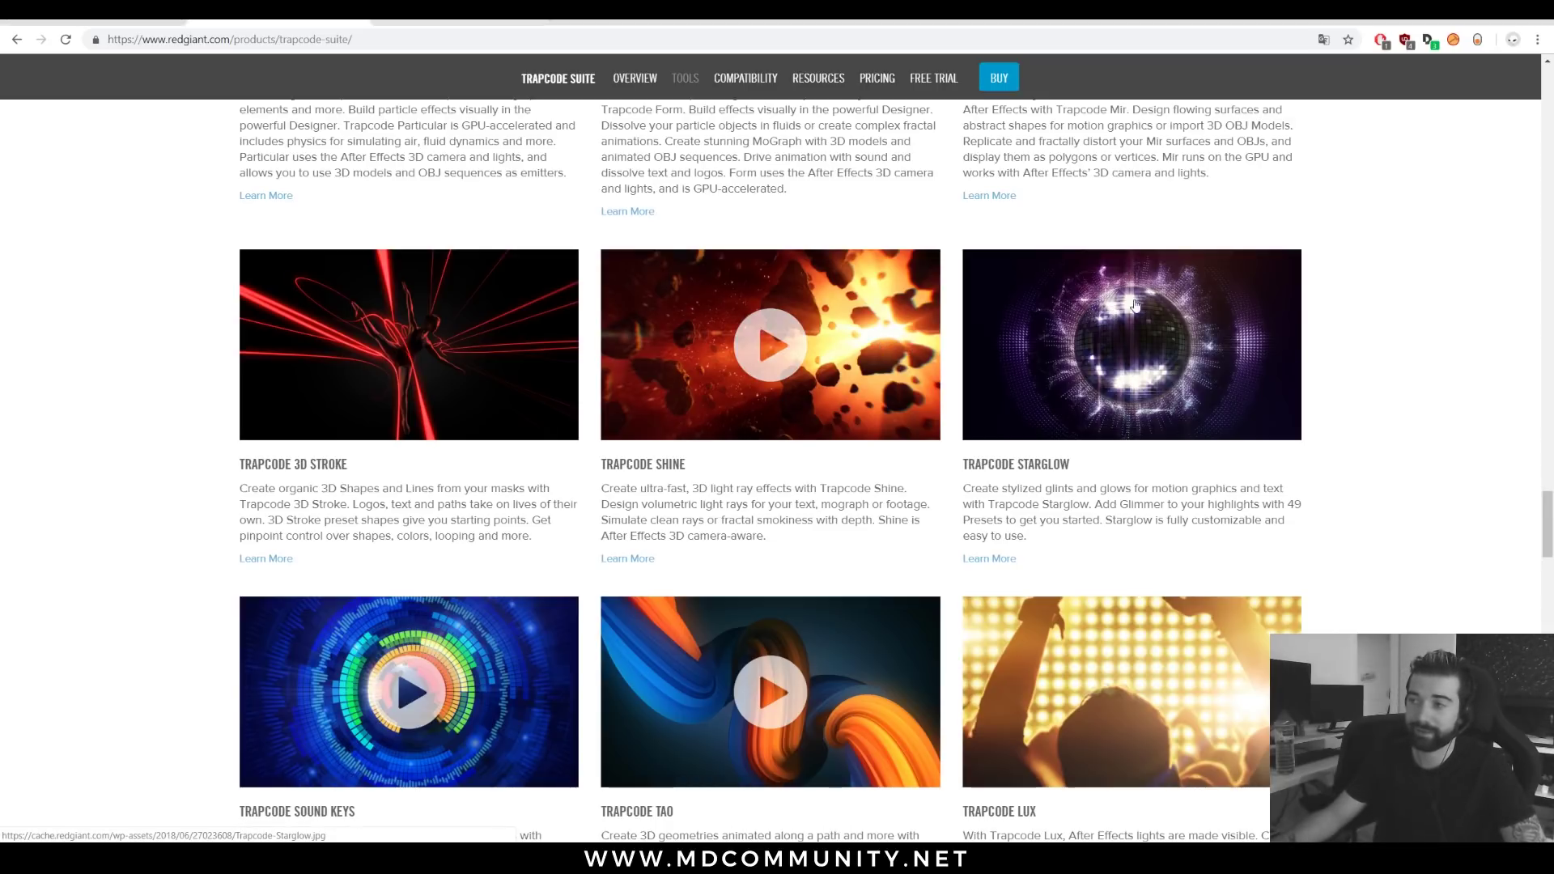
scroll(1131, 307, down, 3)
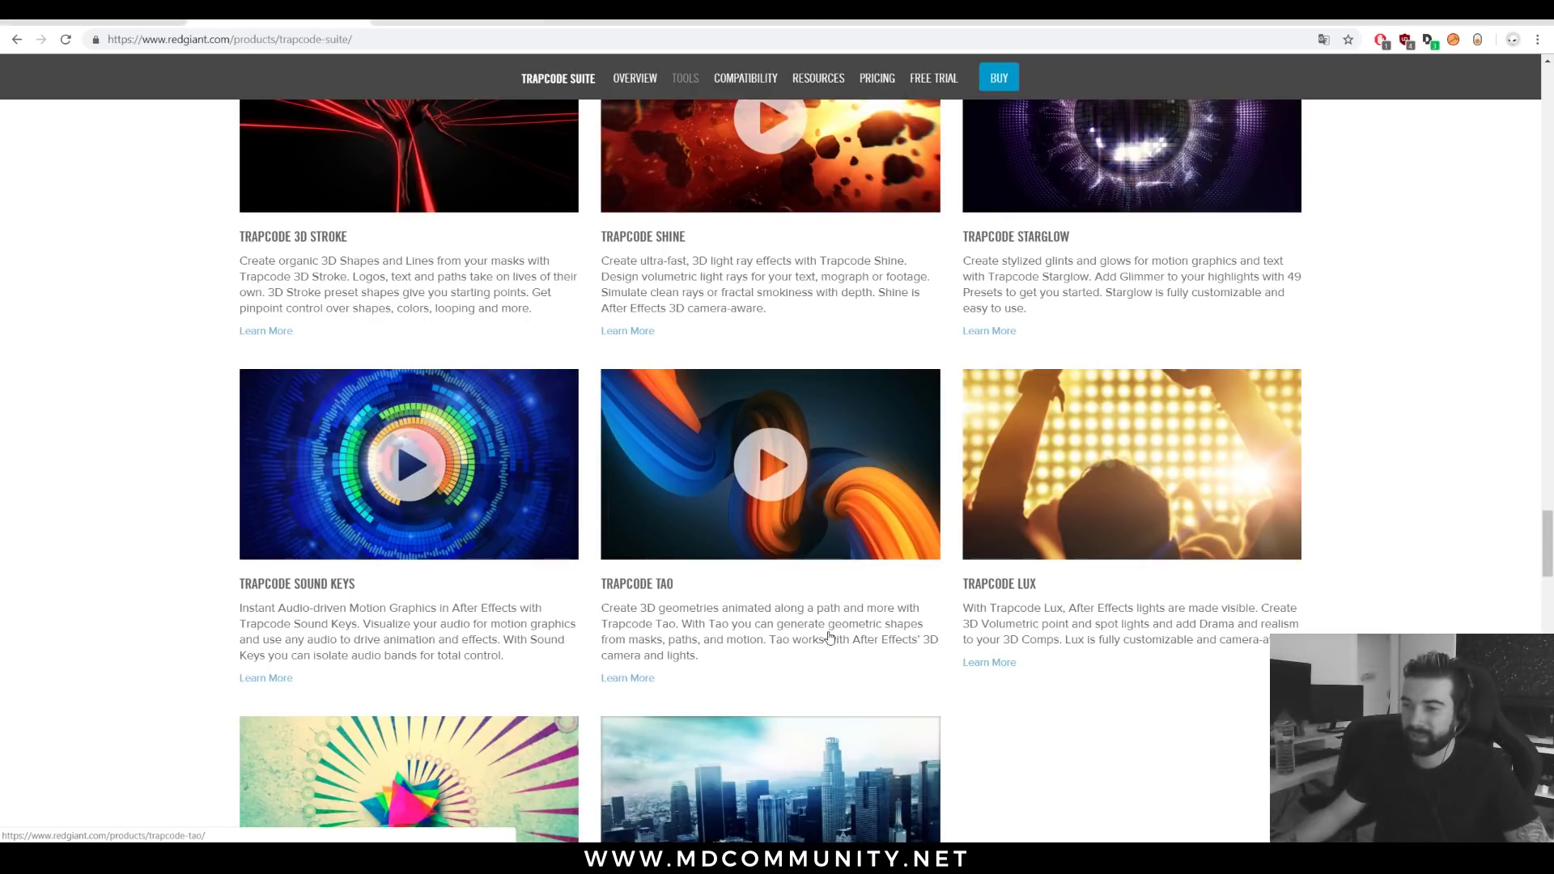
scroll(829, 637, down, 2)
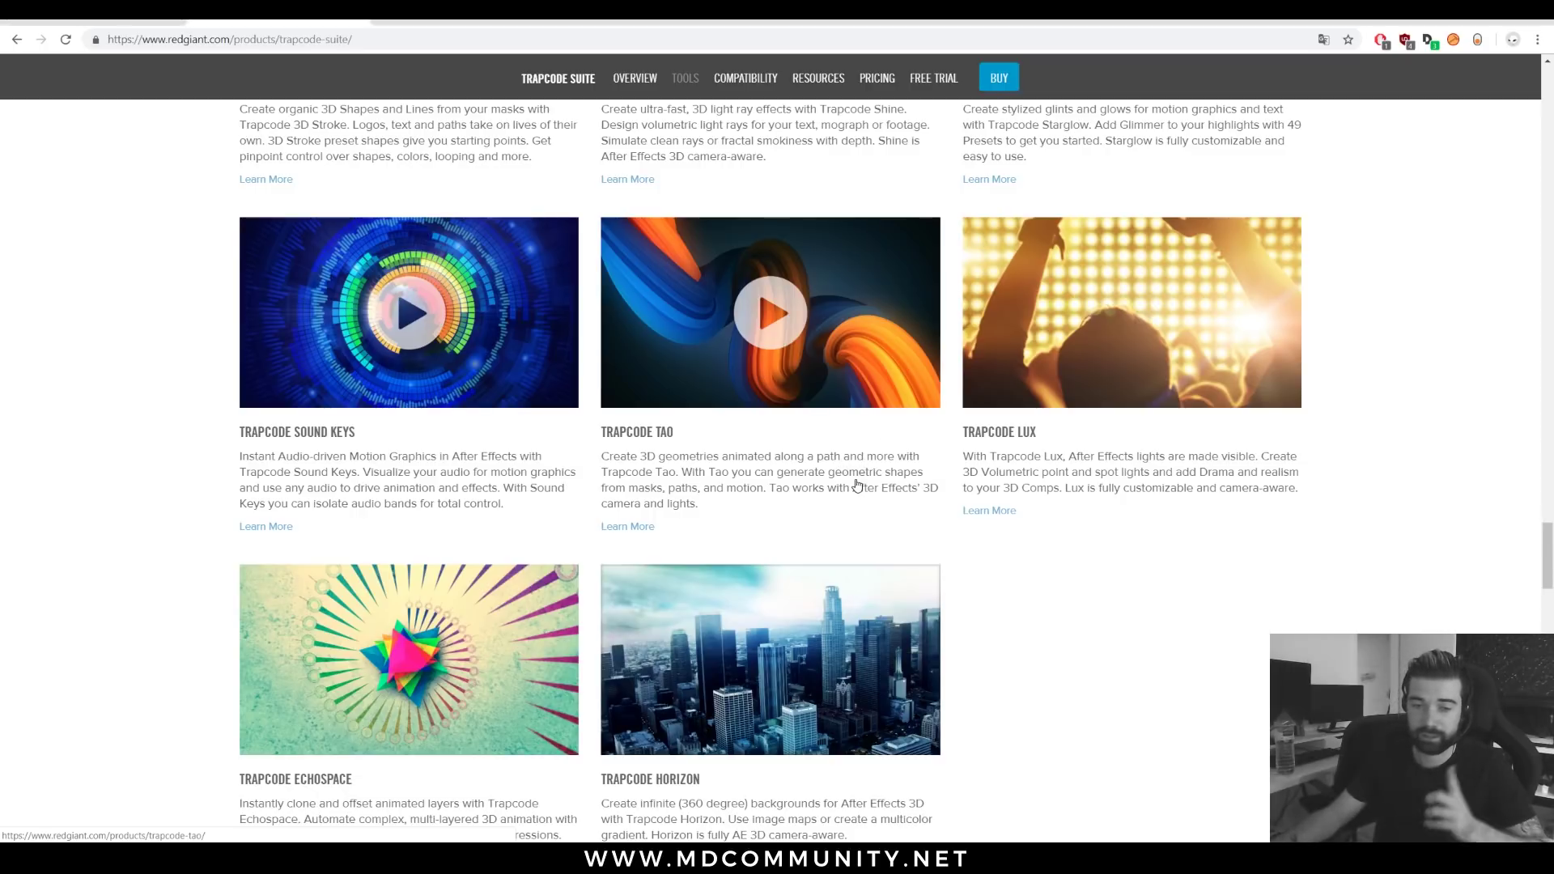
scroll(884, 460, down, 1)
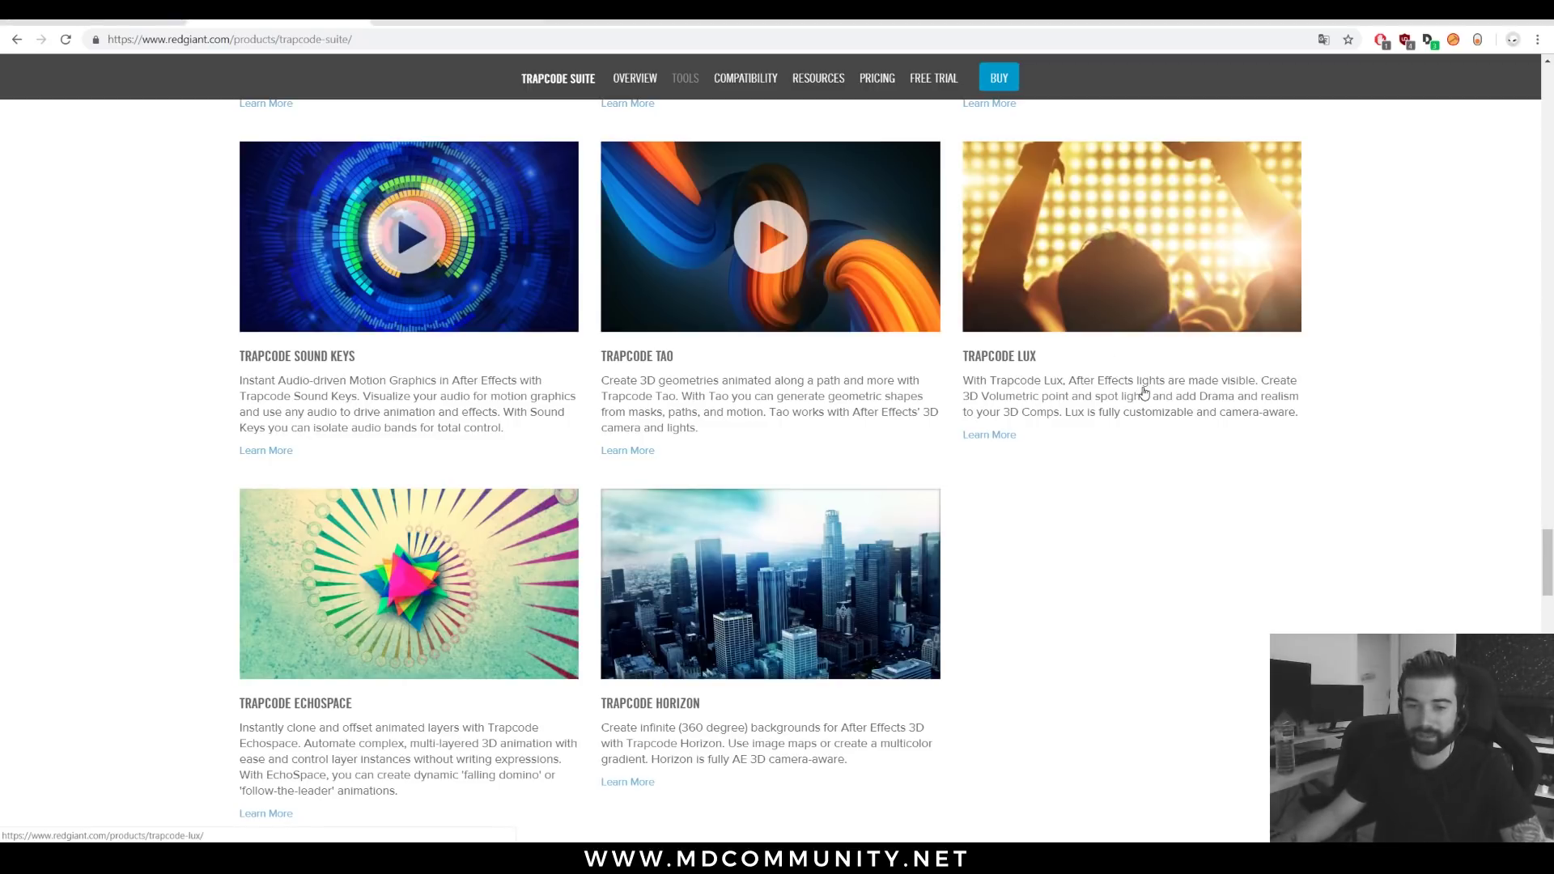
scroll(1145, 393, up, 1)
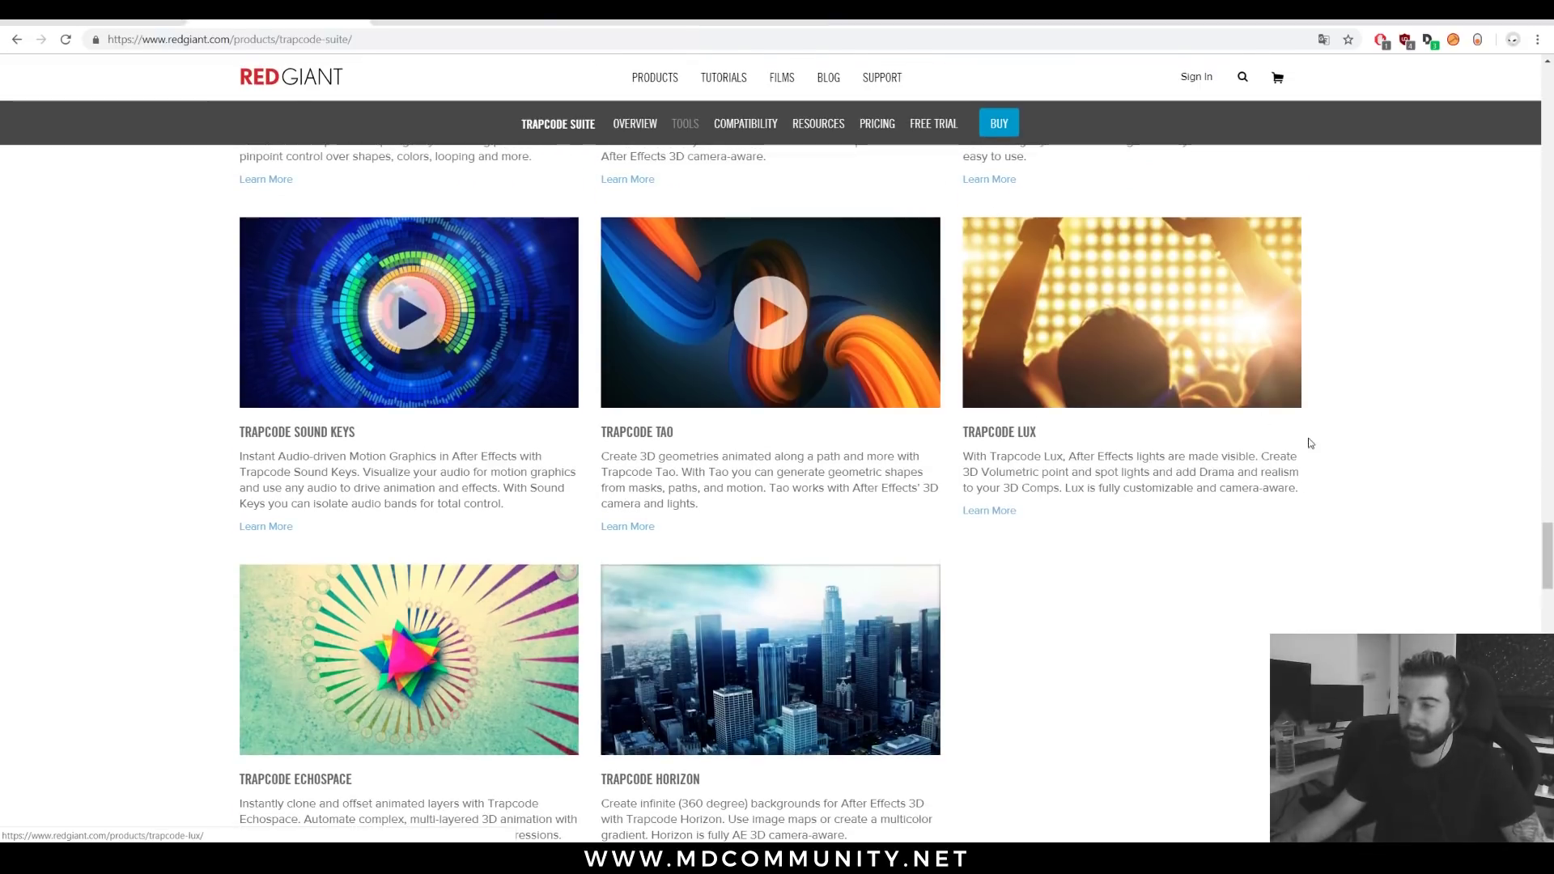
scroll(1360, 463, up, 2)
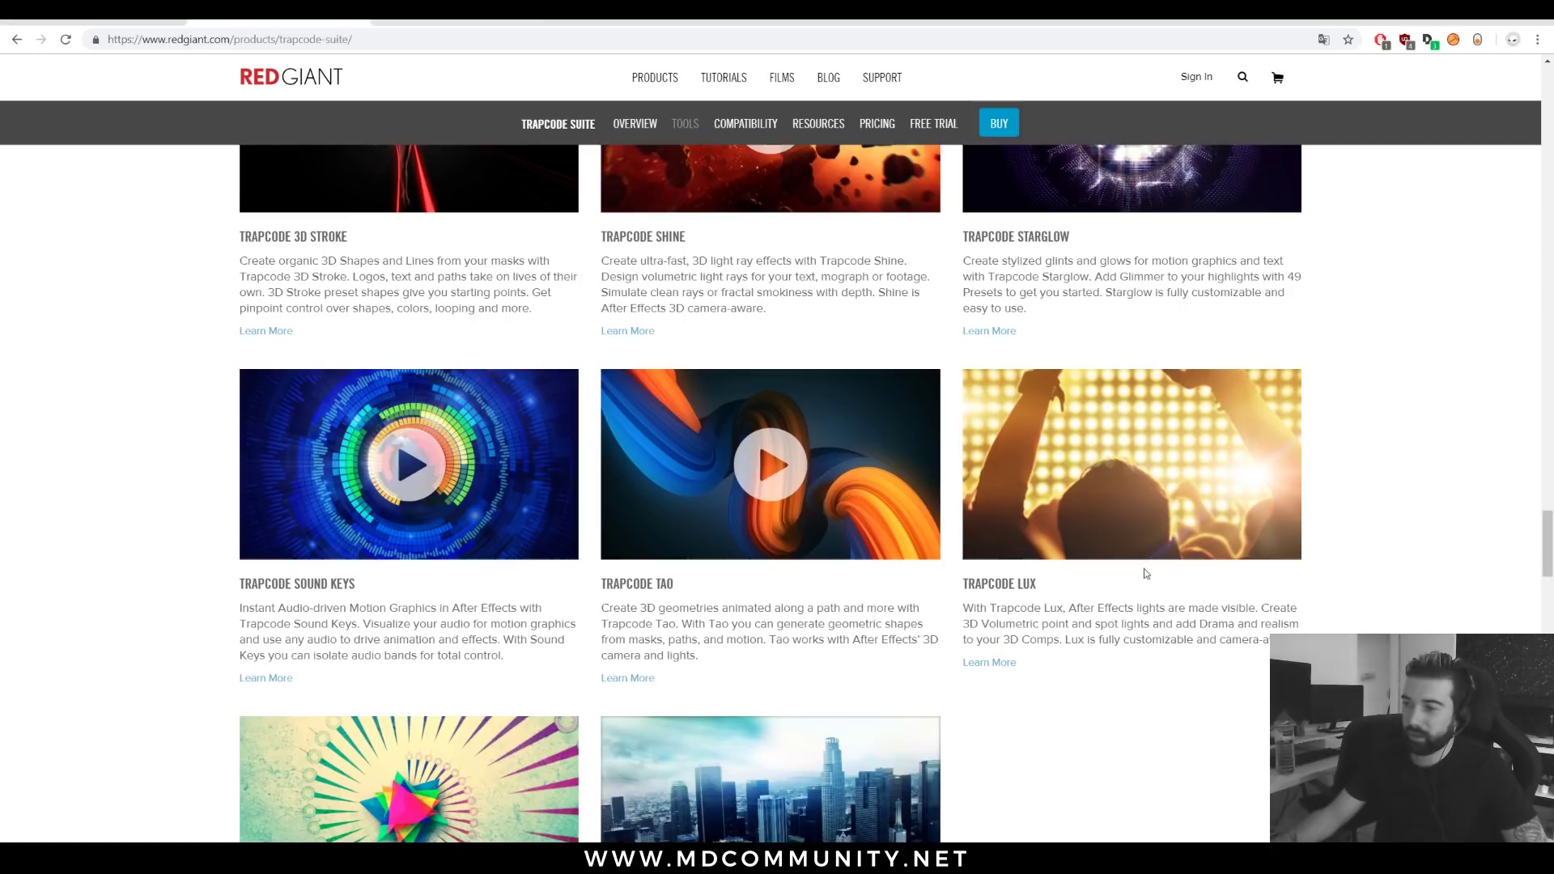
scroll(1233, 459, down, 2)
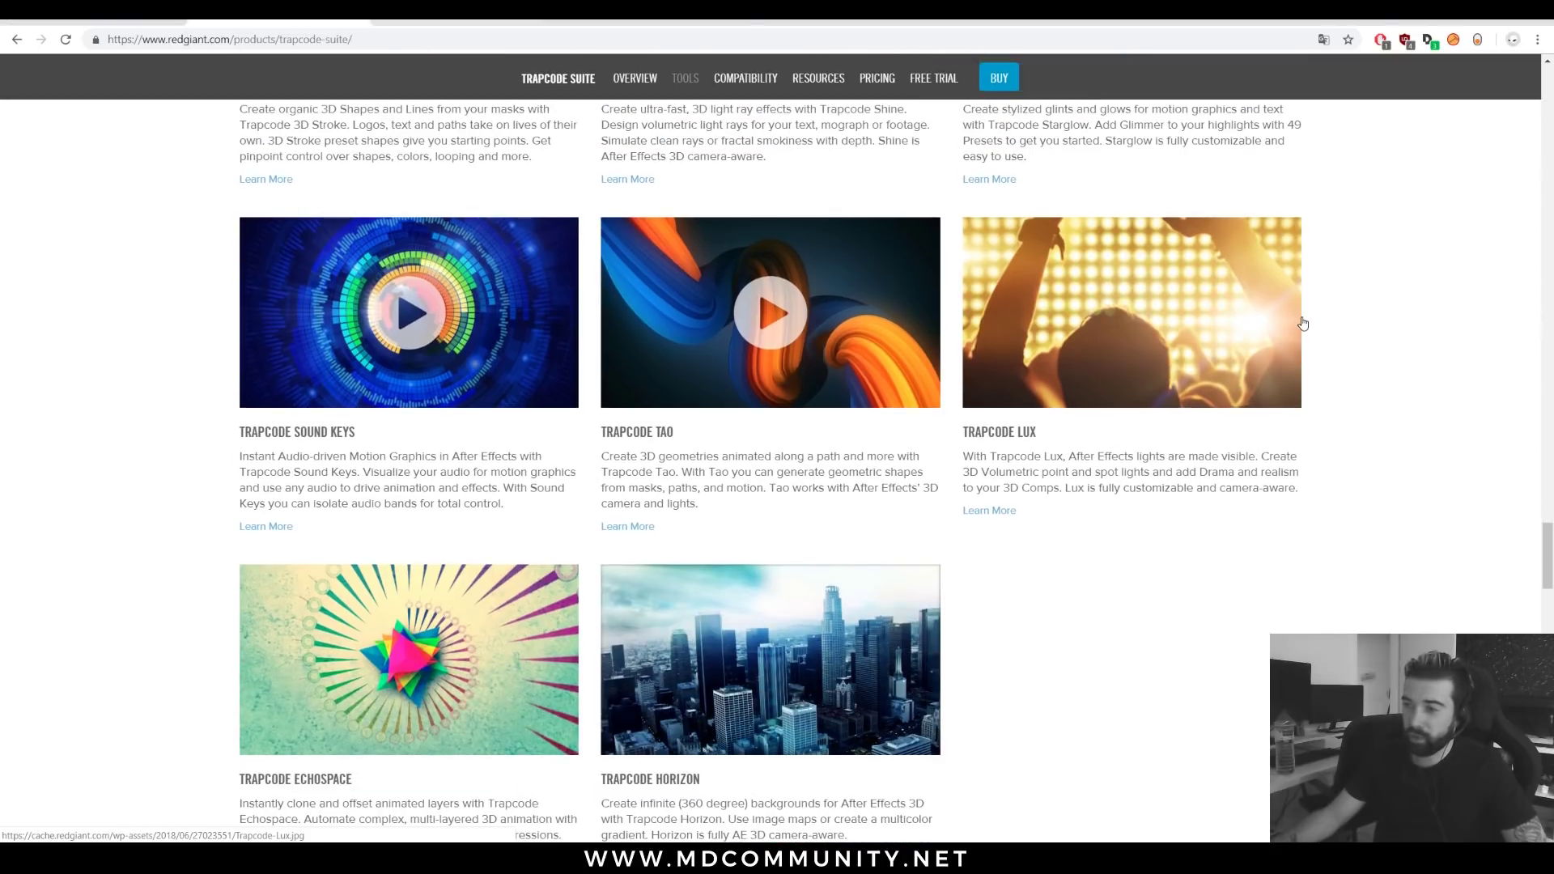
scroll(801, 396, down, 3)
scroll(1245, 291, up, 2)
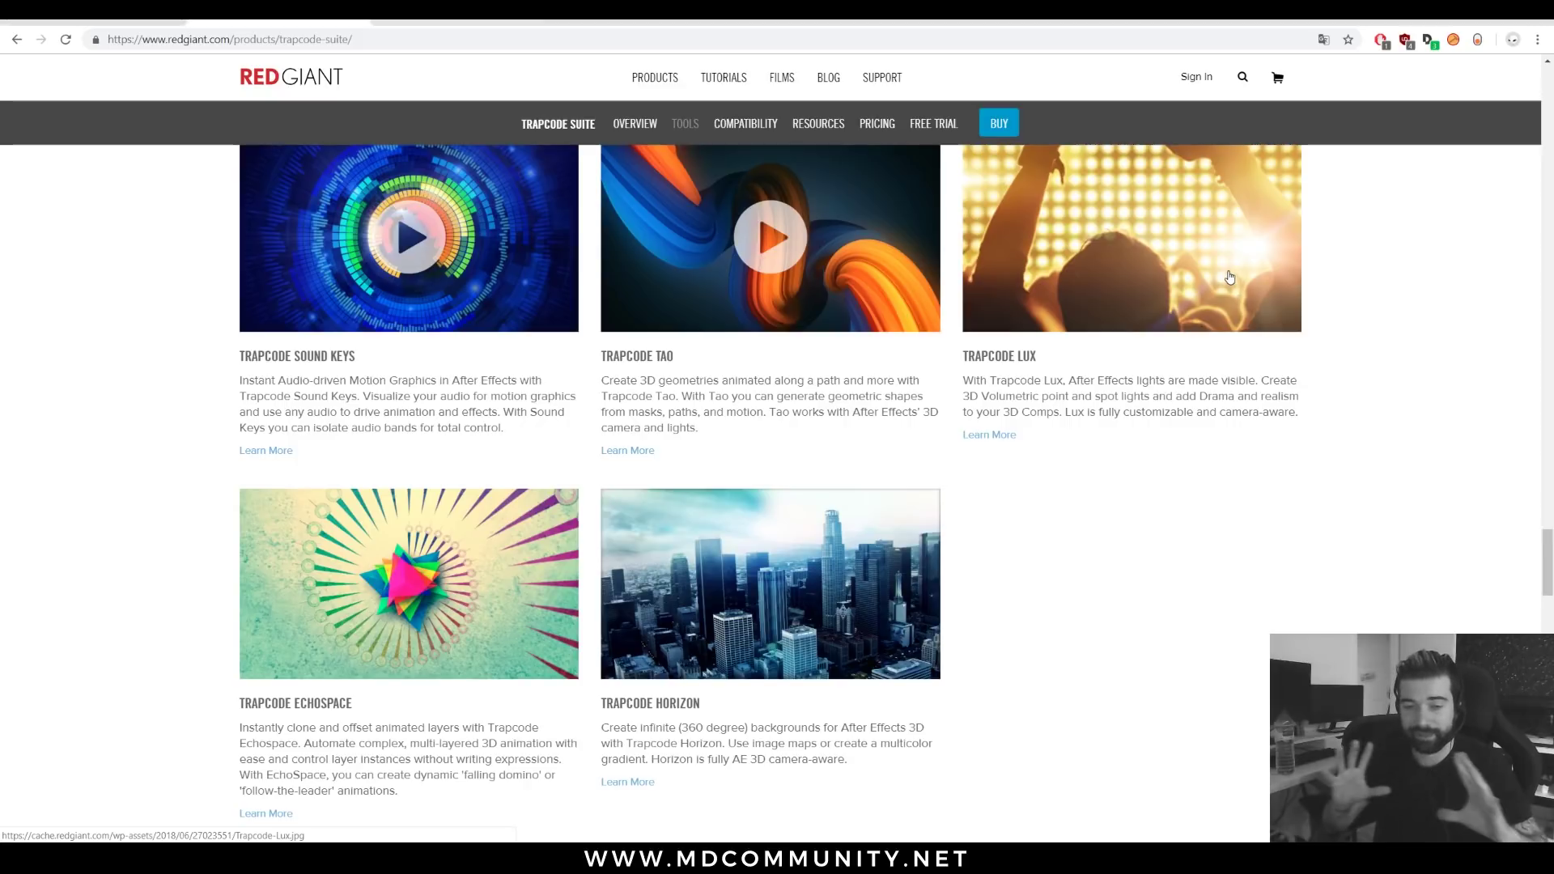
scroll(1100, 399, down, 1)
scroll(1100, 400, down, 3)
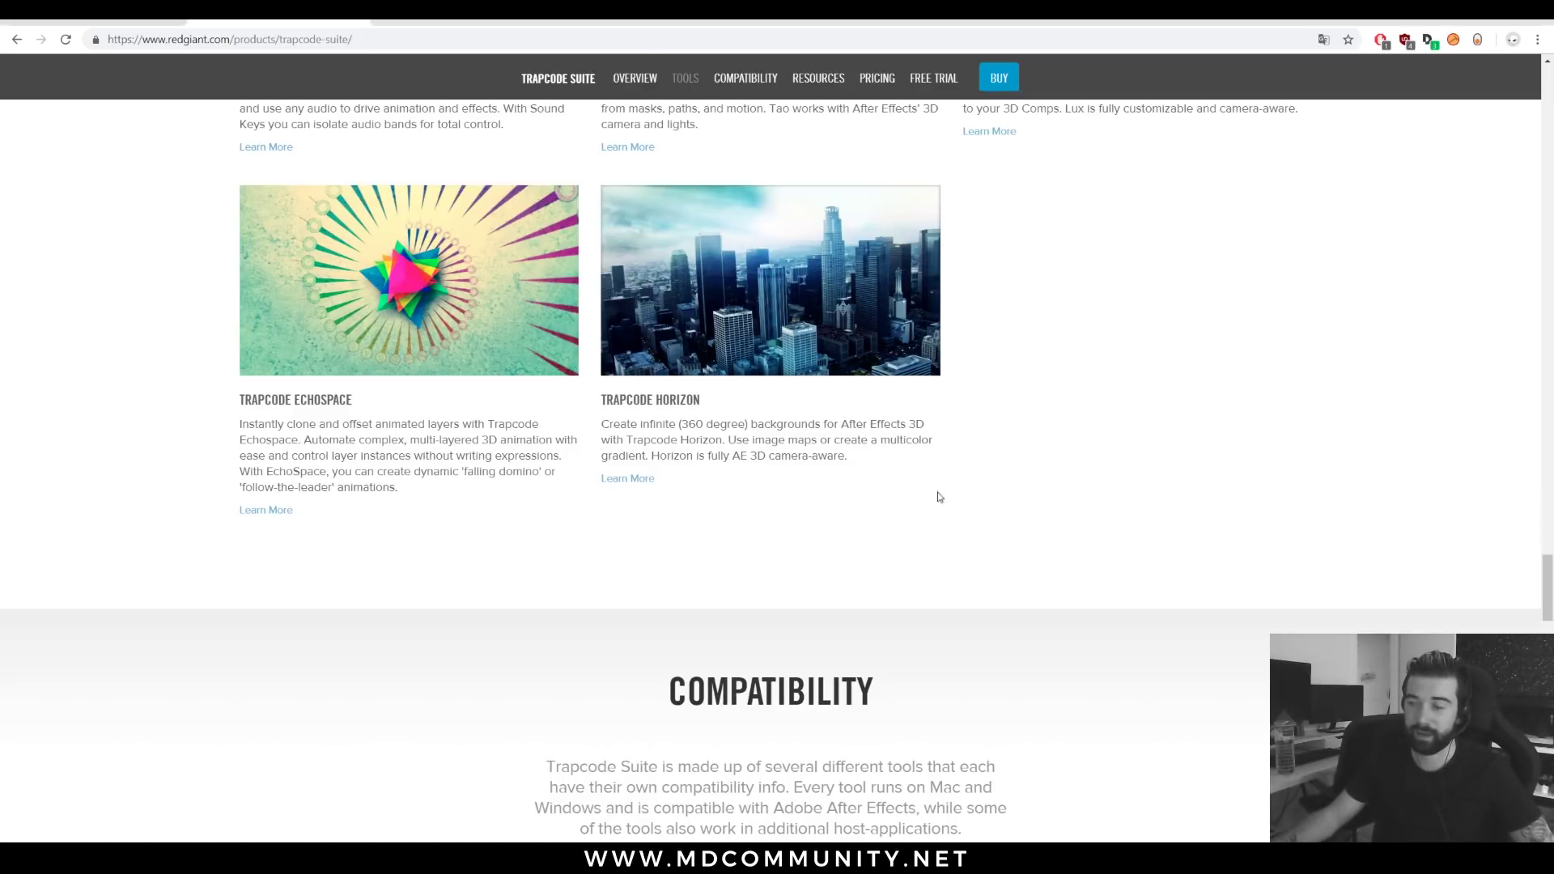
scroll(939, 497, up, 20)
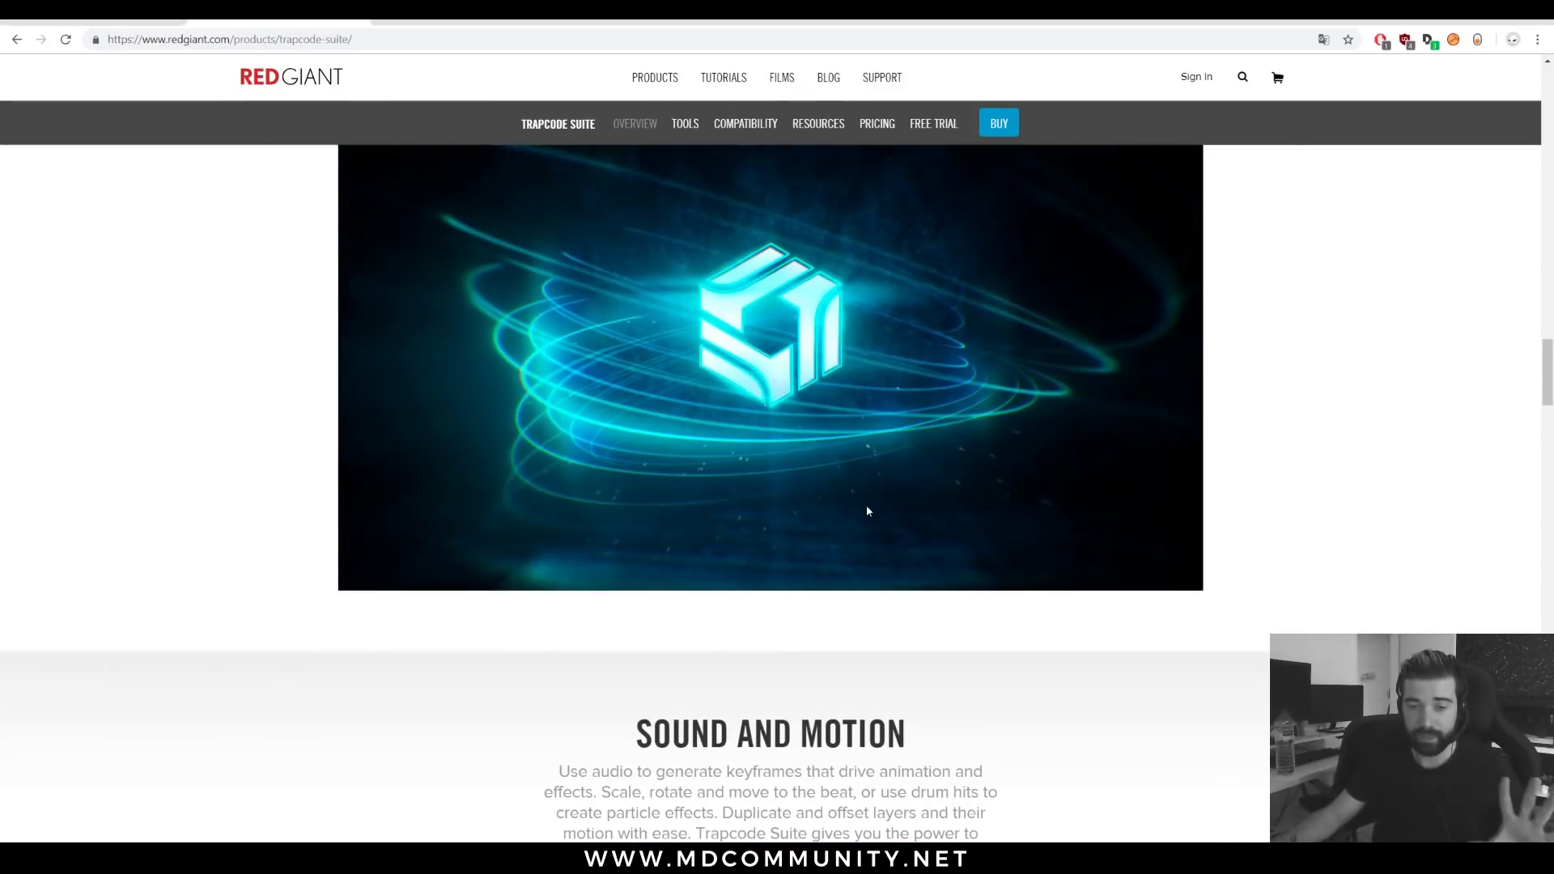
scroll(867, 508, up, 3)
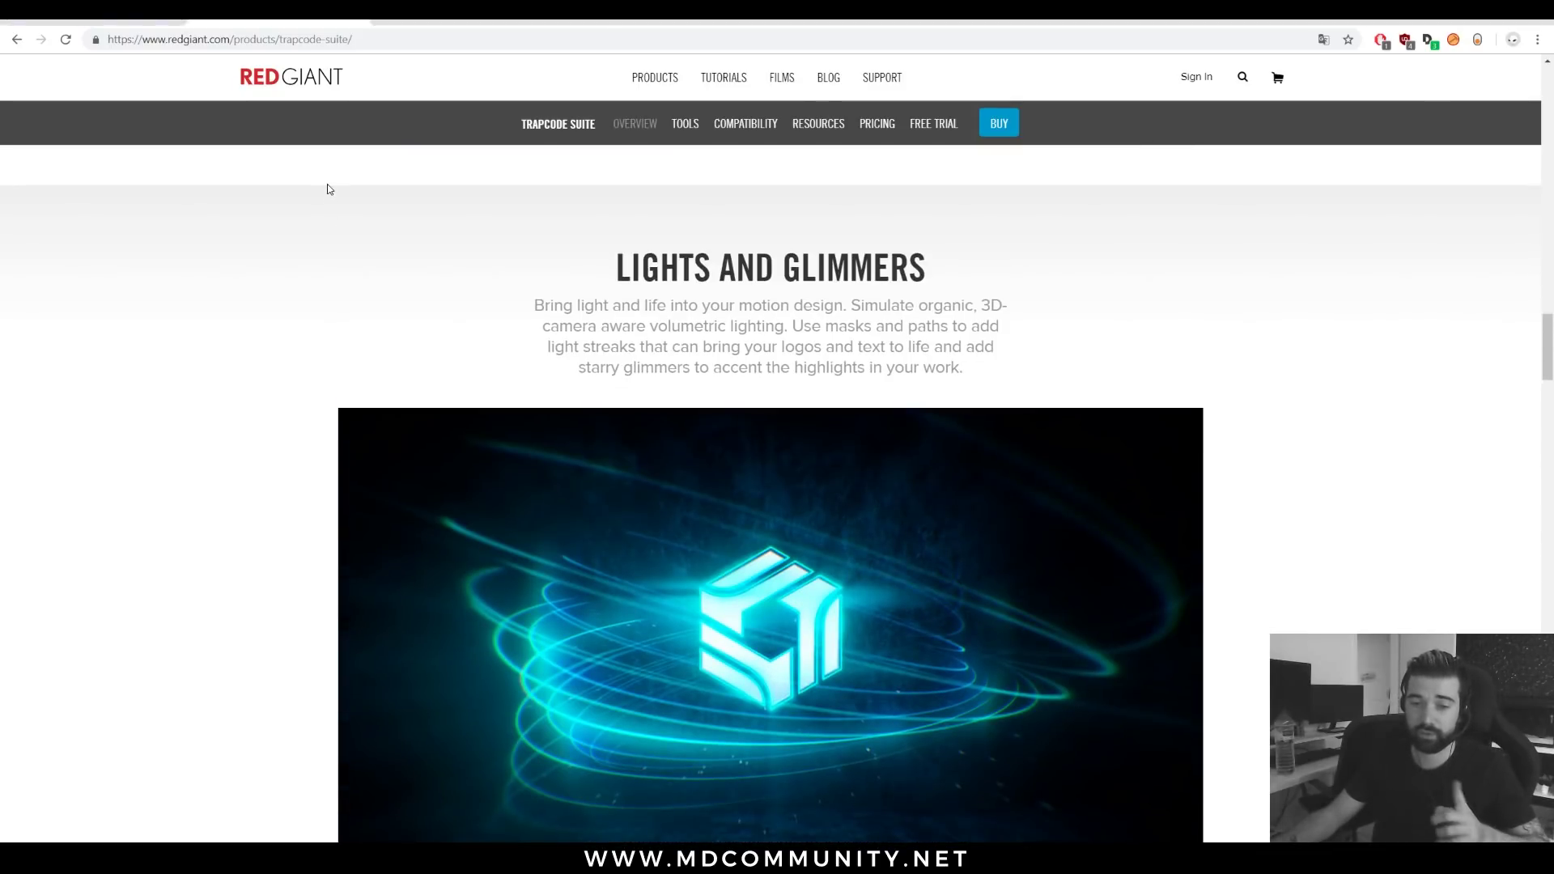
Switch to the Motion Designers Community group on Facebook and look through its recent discussion posts
key(ctrl+Tab)
scroll(1204, 327, down, 9)
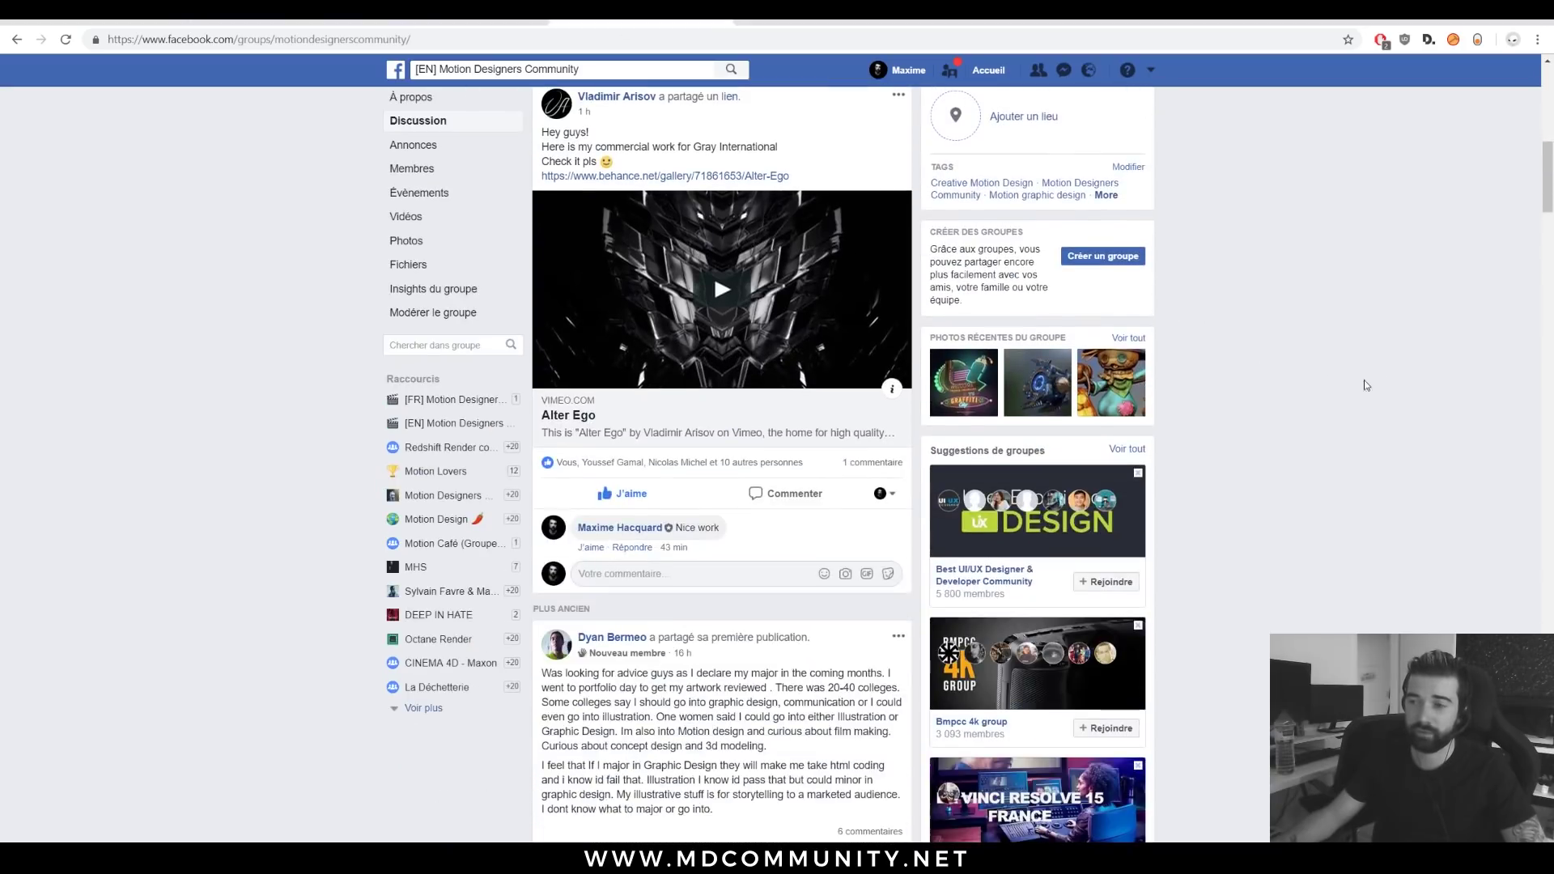
scroll(1365, 385, down, 15)
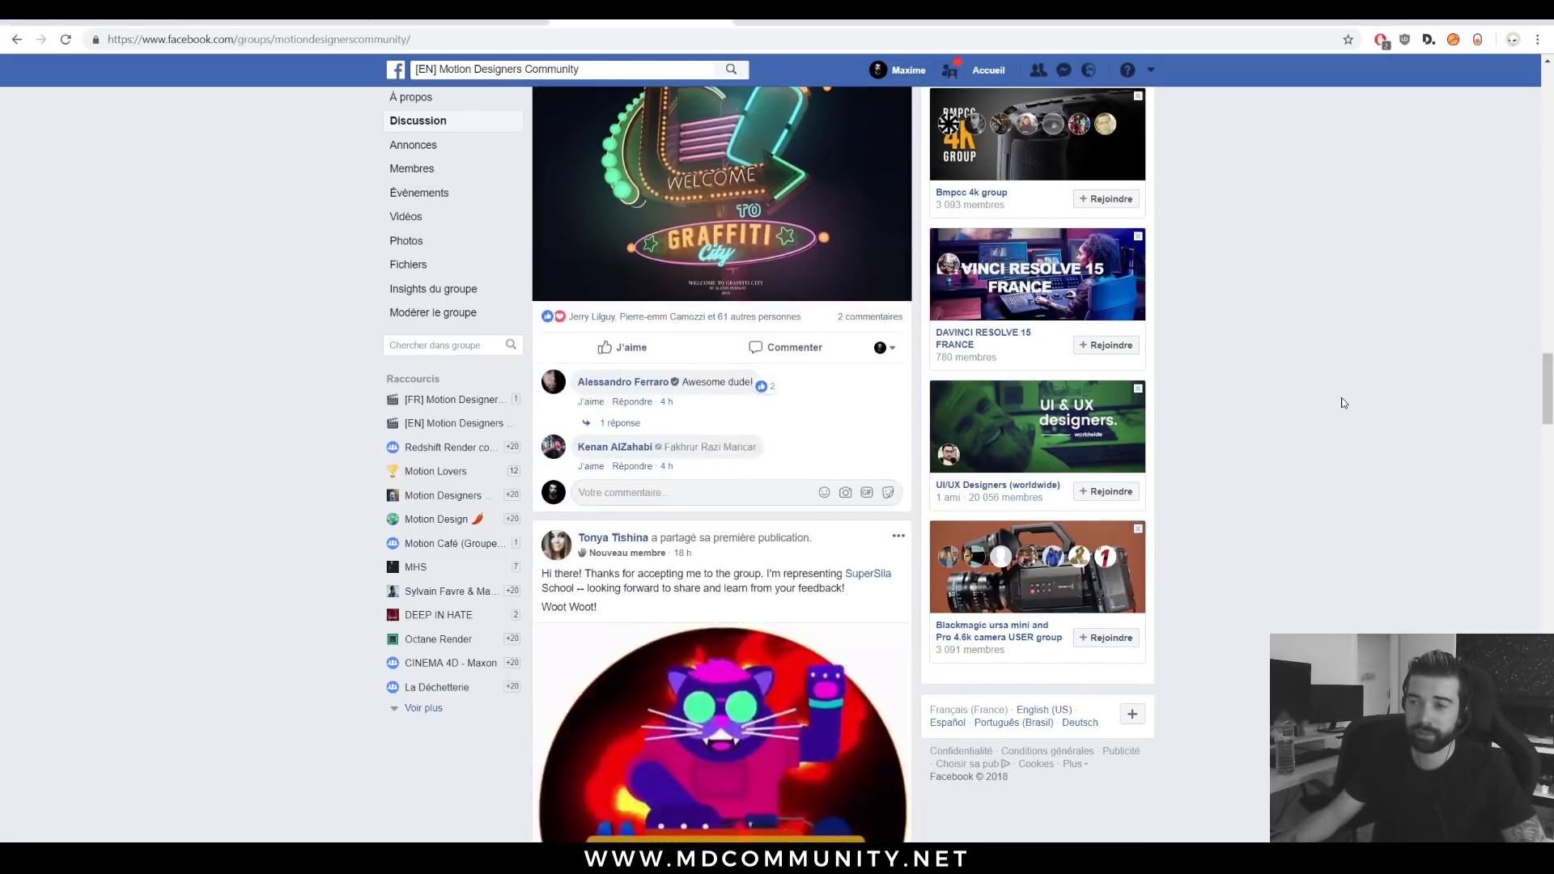
scroll(1342, 397, down, 9)
scroll(766, 420, up, 5)
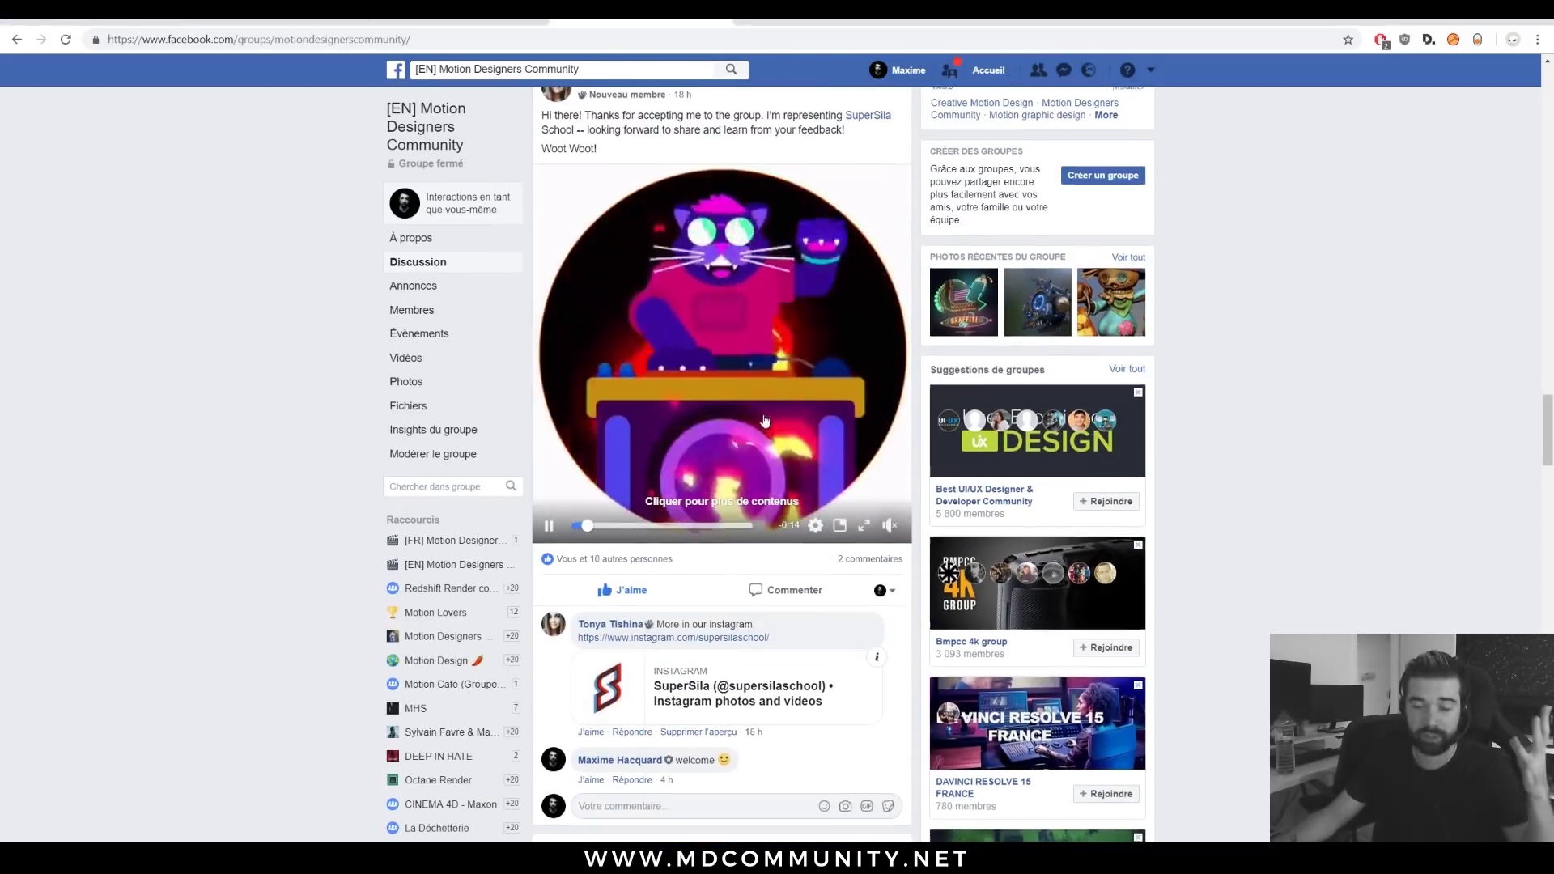
scroll(765, 420, down, 20)
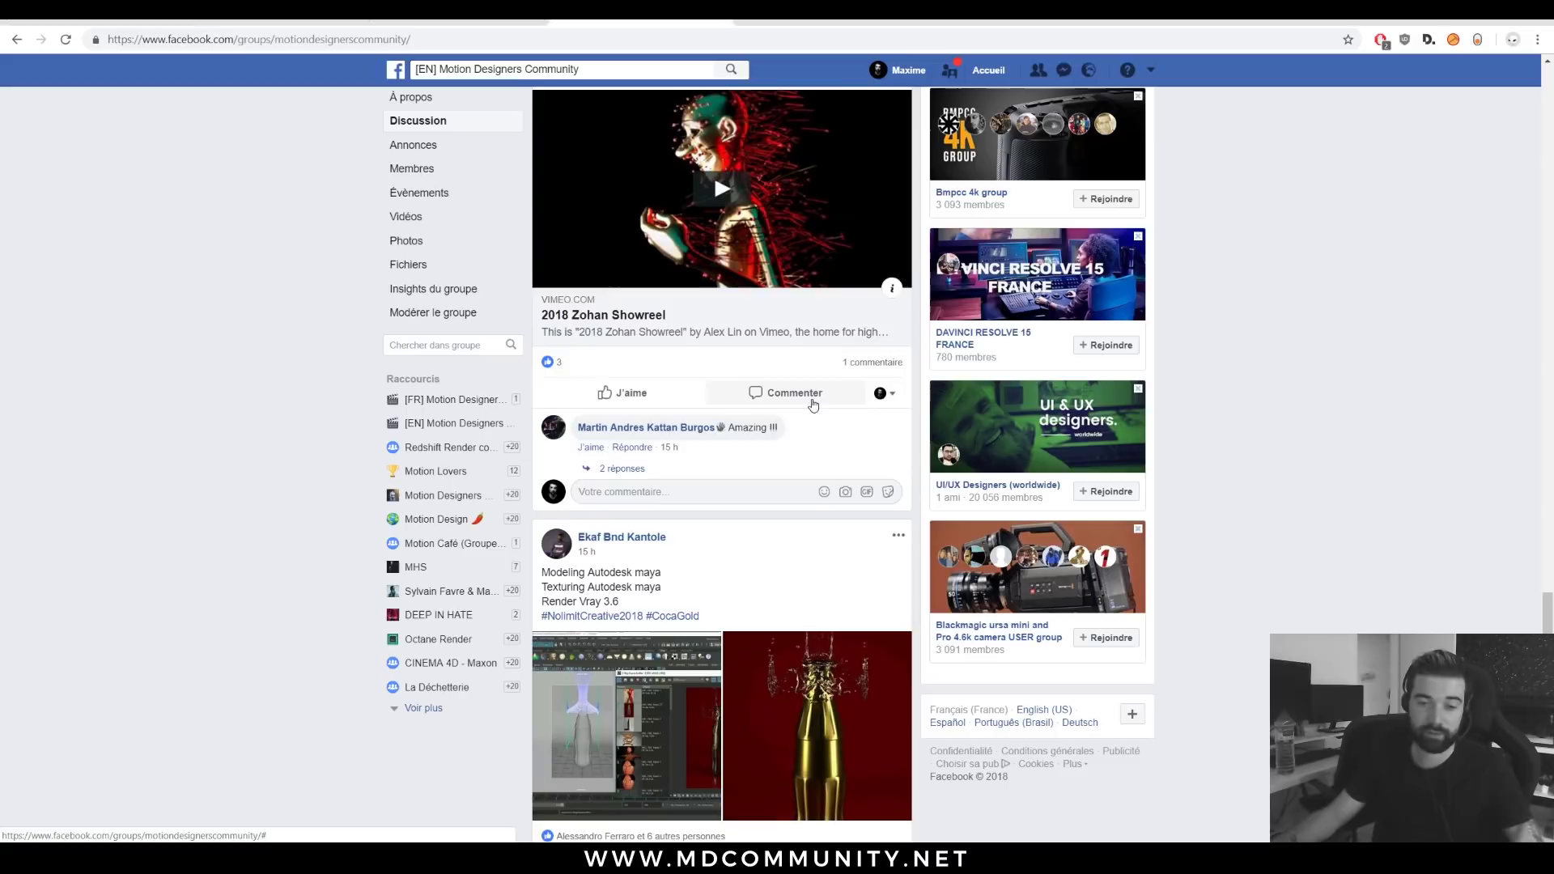
scroll(814, 405, down, 9)
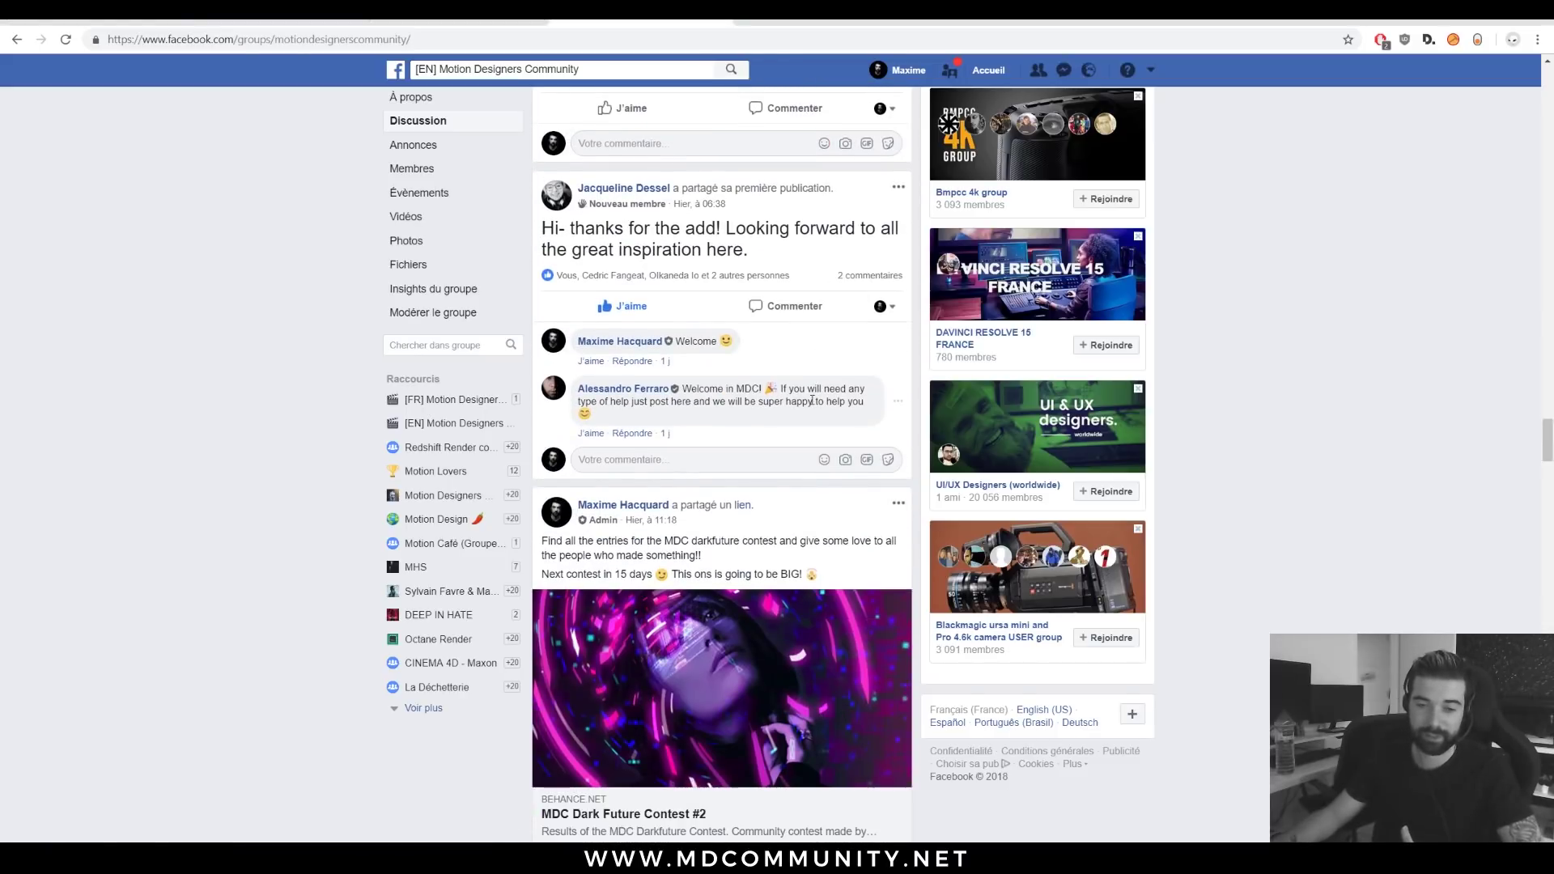
scroll(812, 401, down, 20)
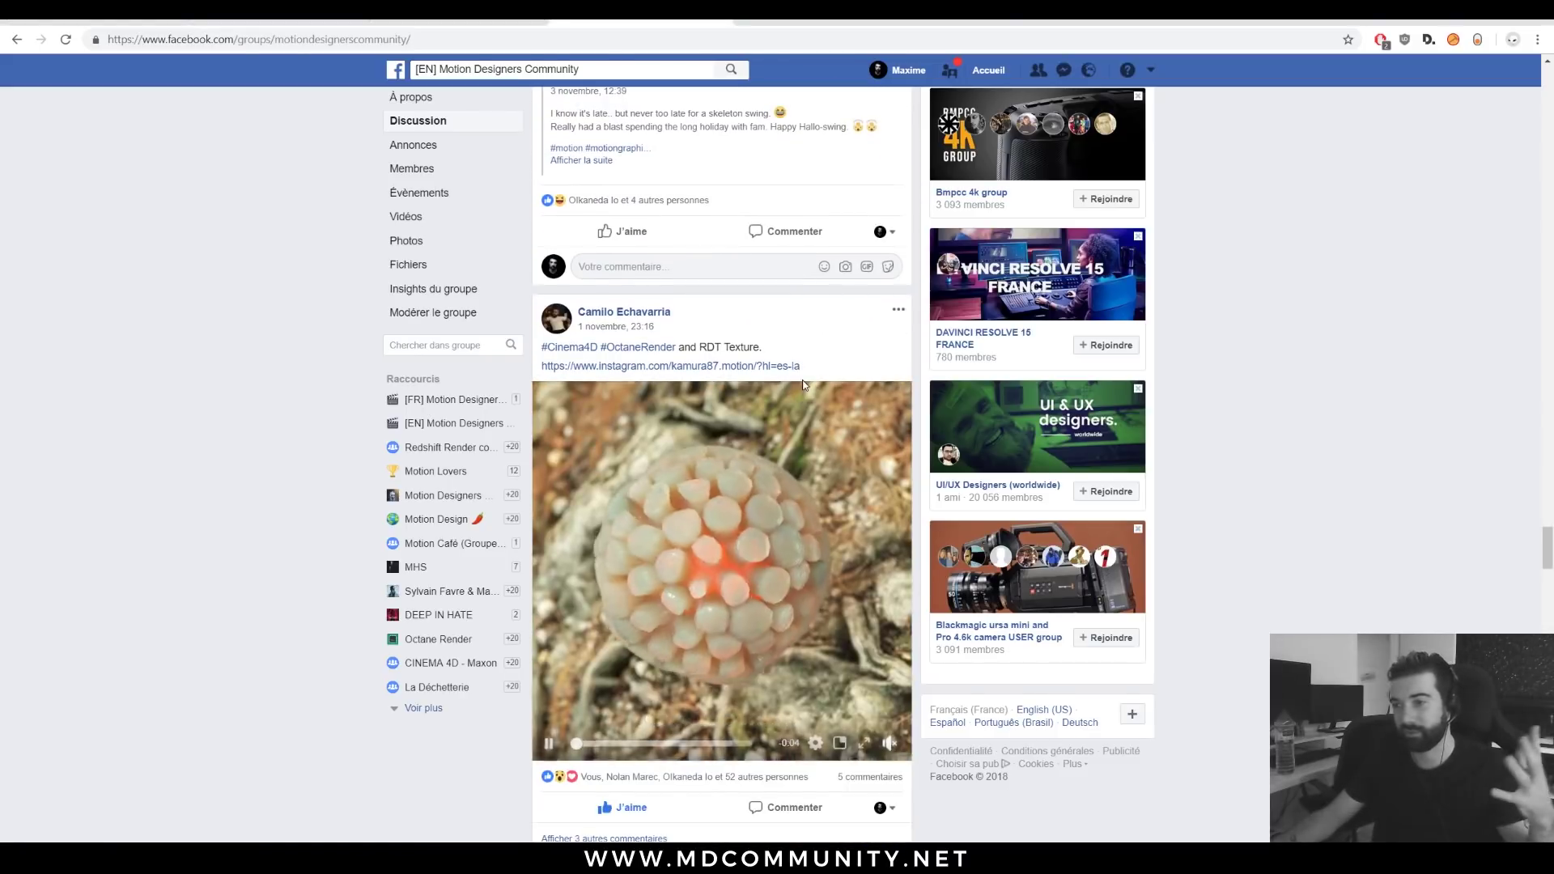
scroll(804, 385, down, 11)
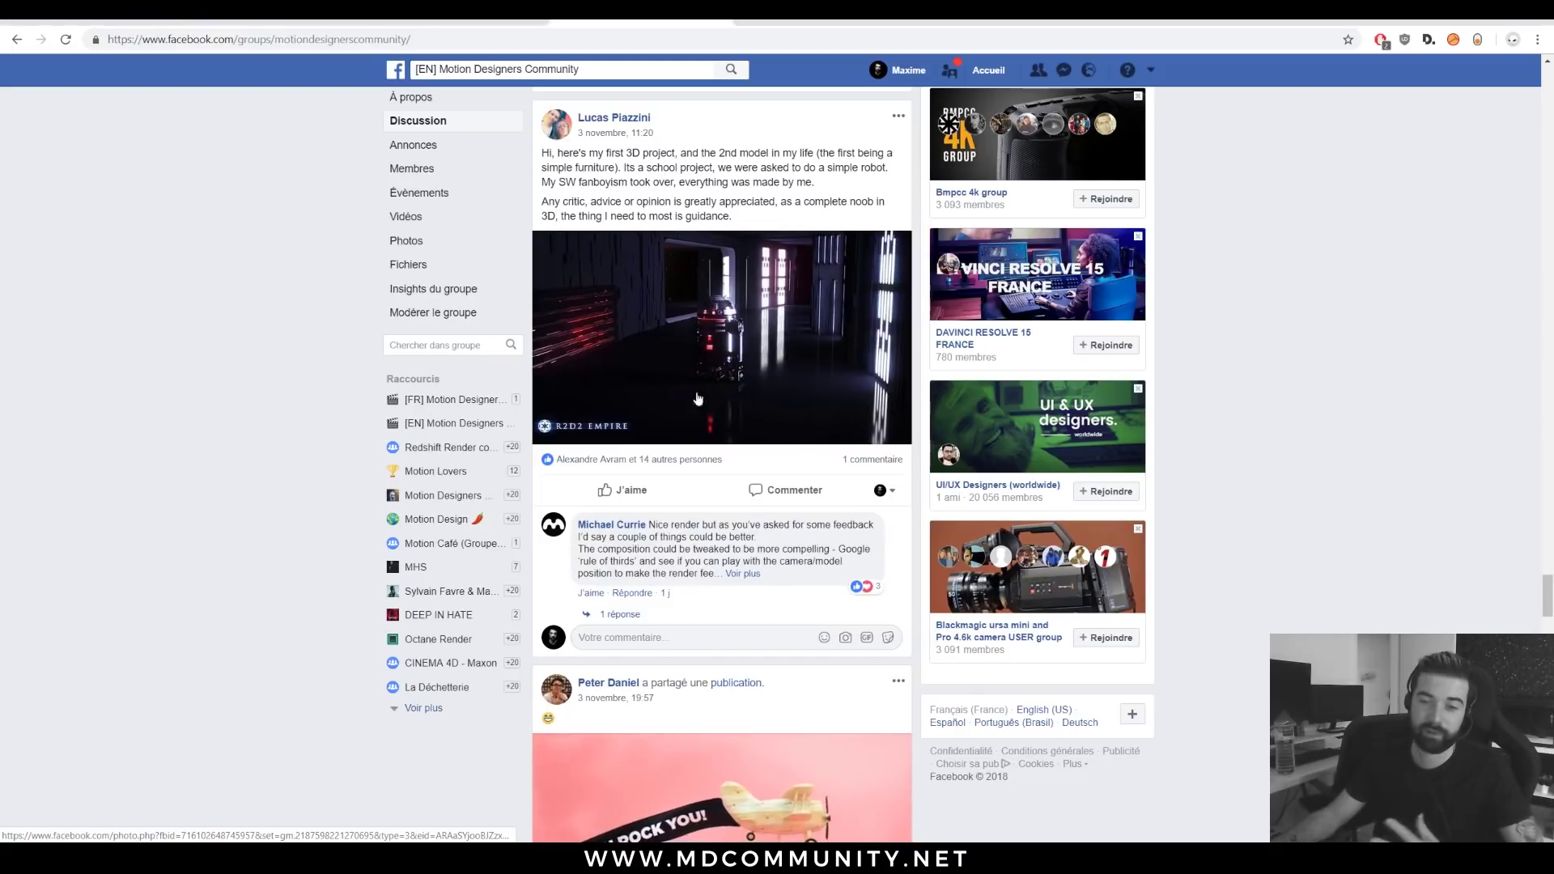
Open the Dark Future contest on the MDCommunity site and play its best video entries, skipping to about 00:43 before pausing
key(ctrl+shift+Tab)
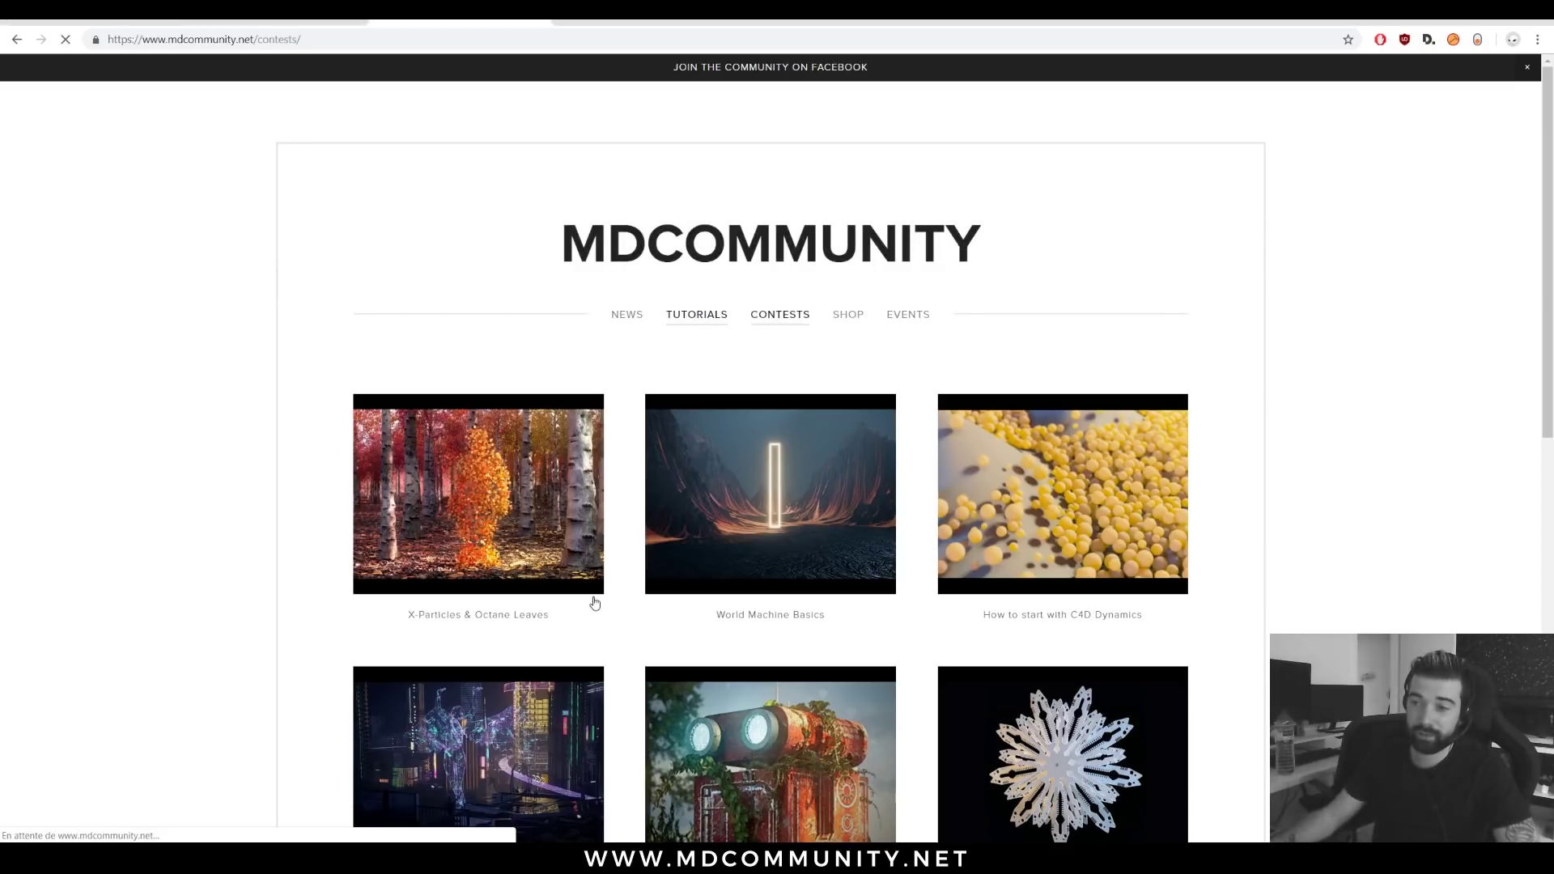
click(507, 591)
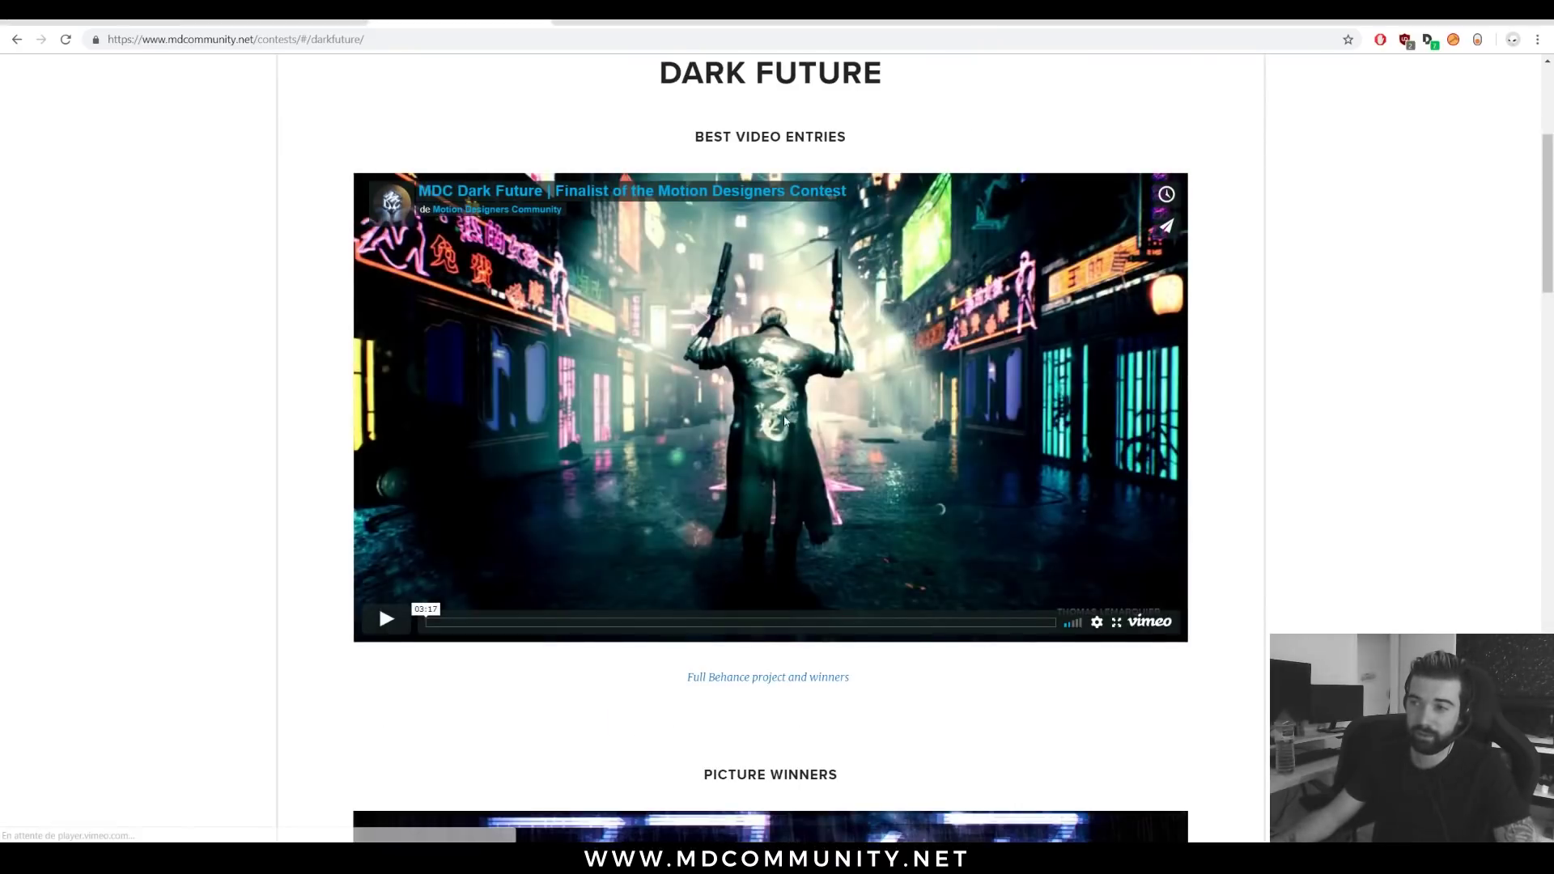
click(786, 421)
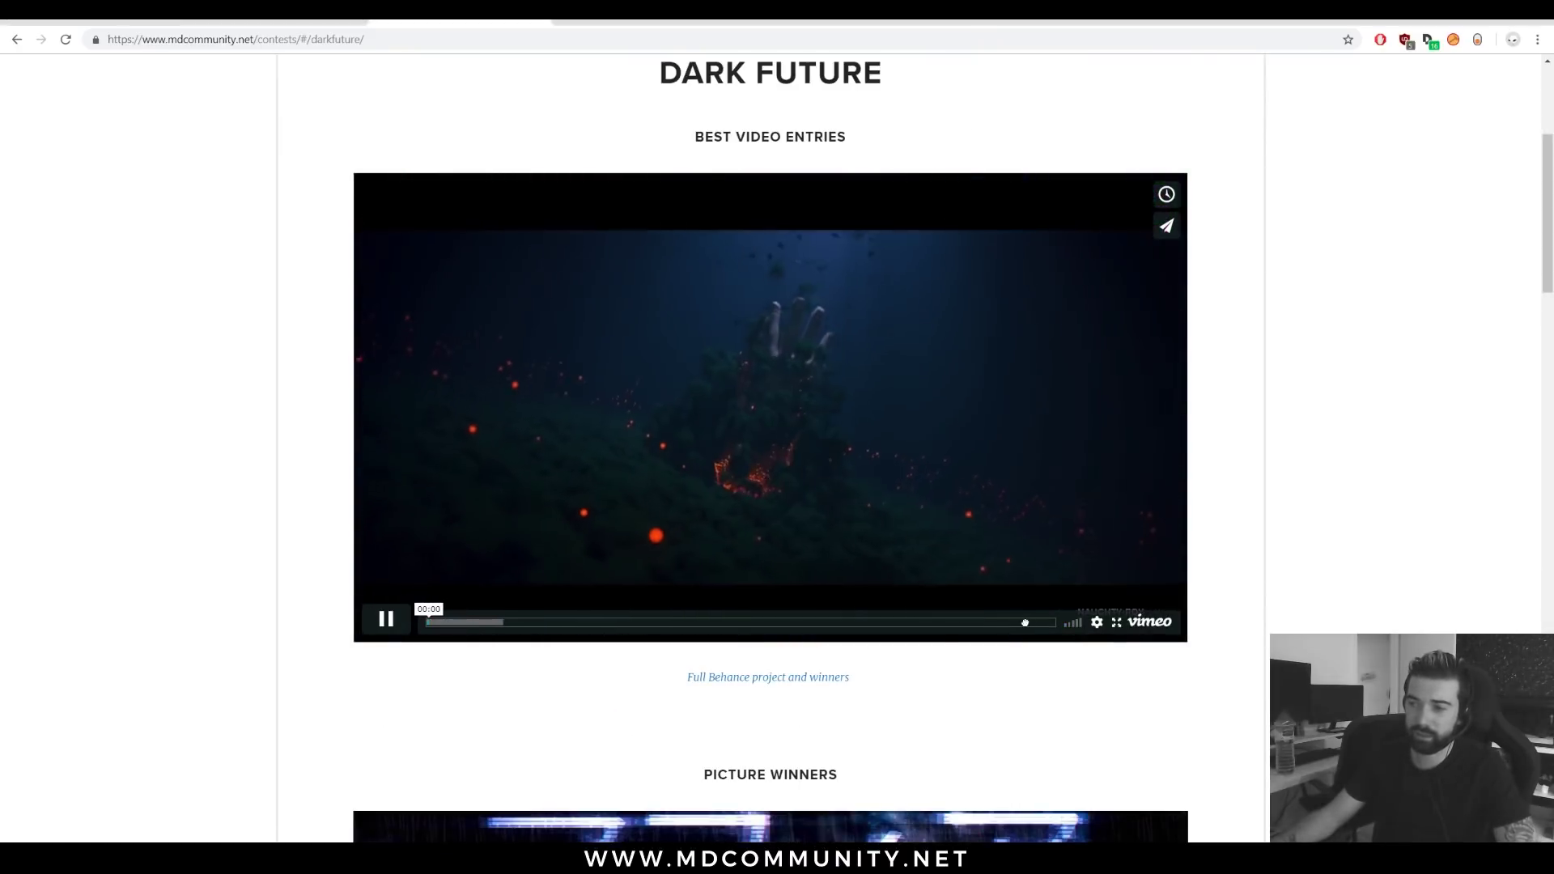
drag(429, 623, 515, 630)
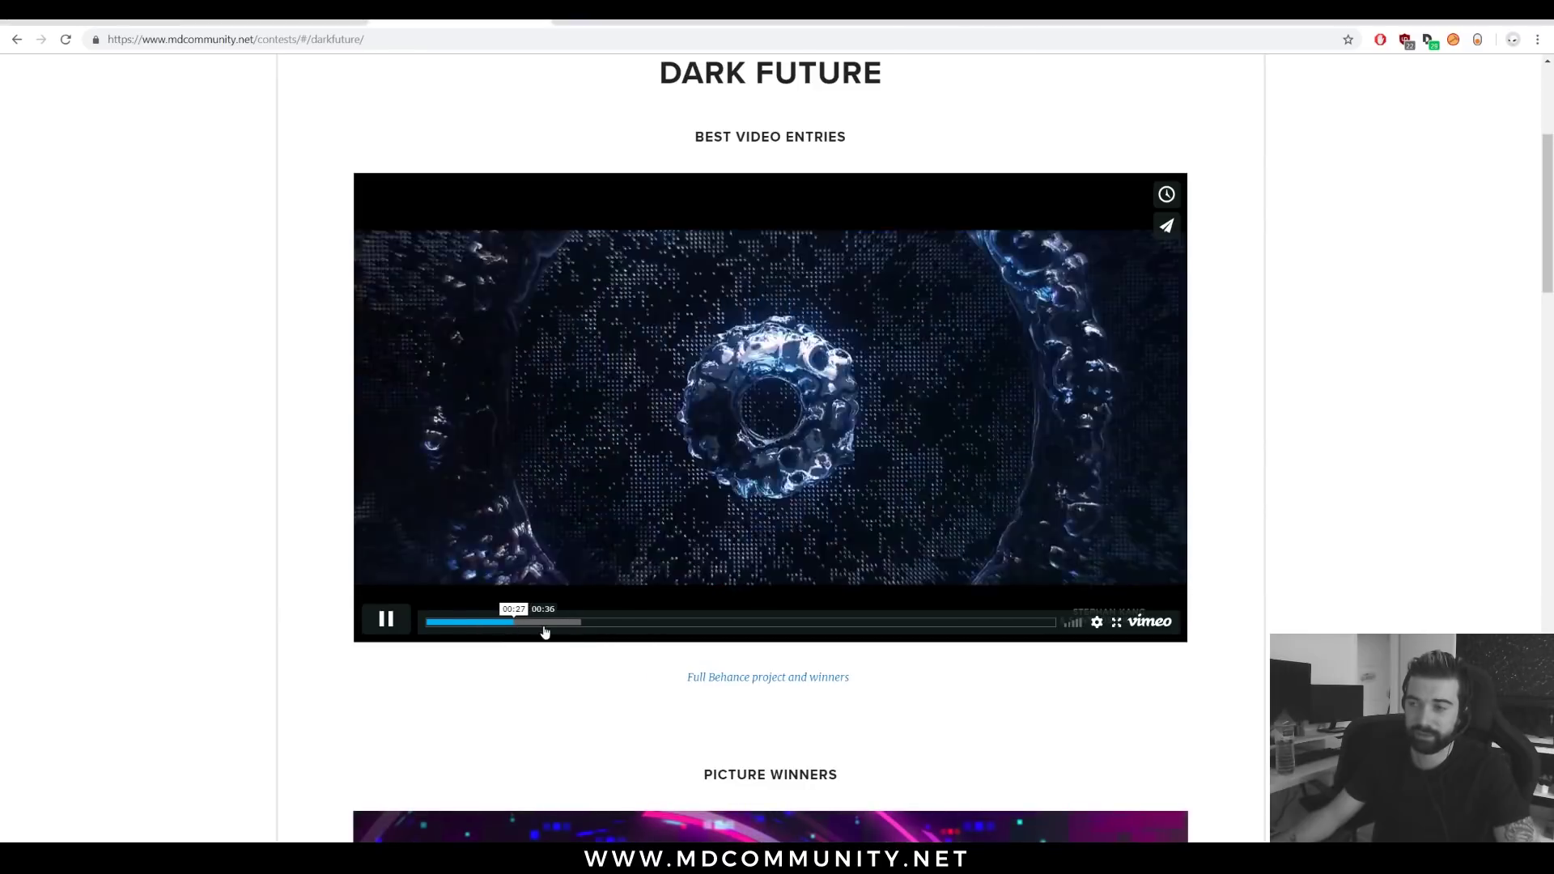
click(545, 628)
click(564, 625)
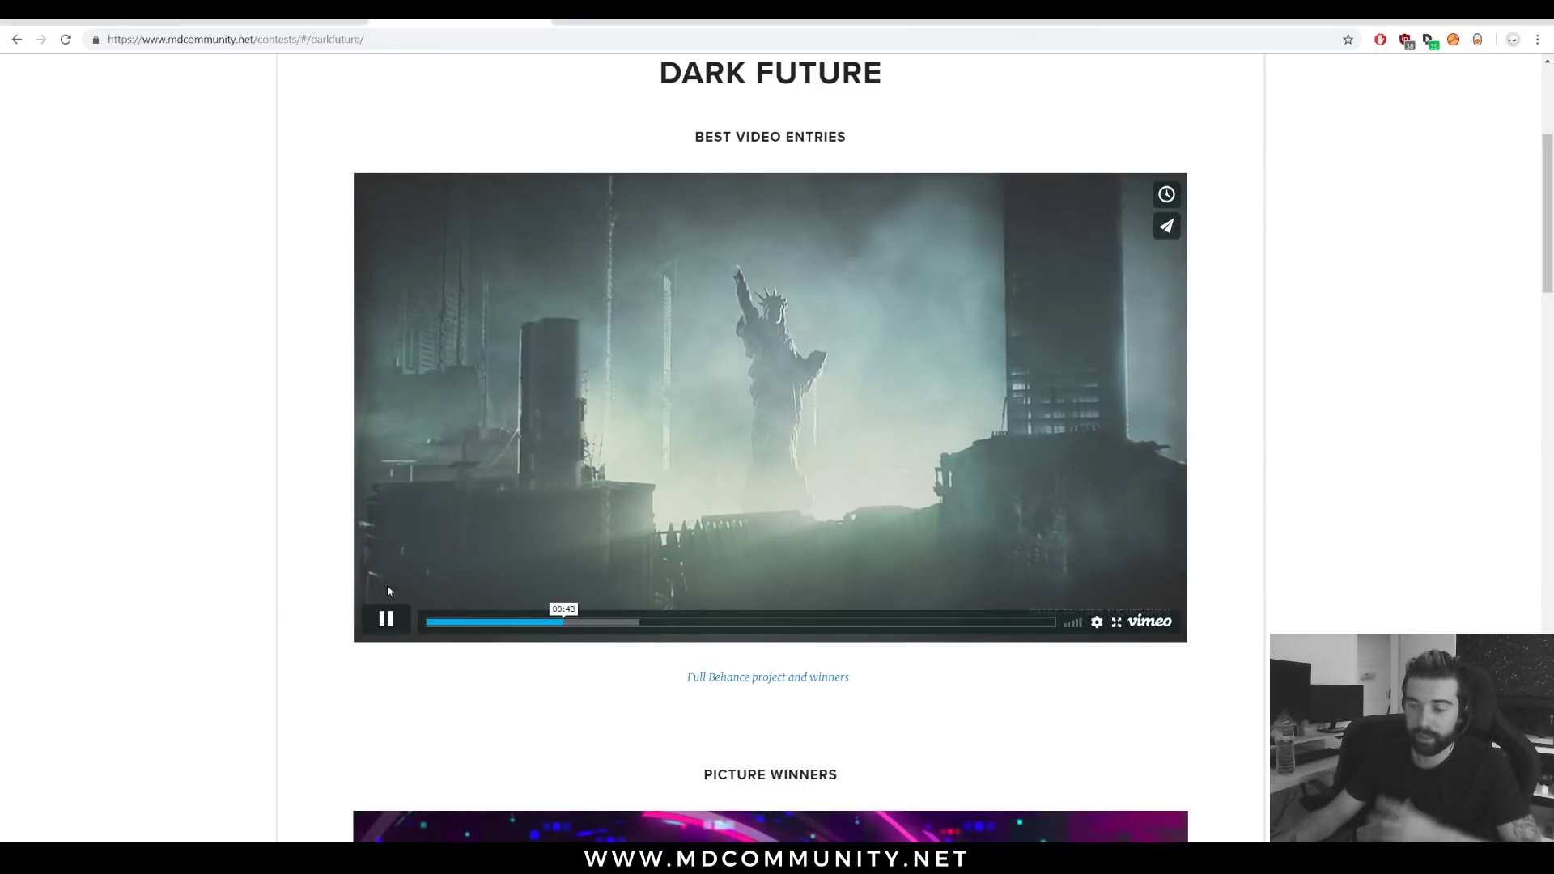
click(386, 618)
scroll(393, 601, up, 4)
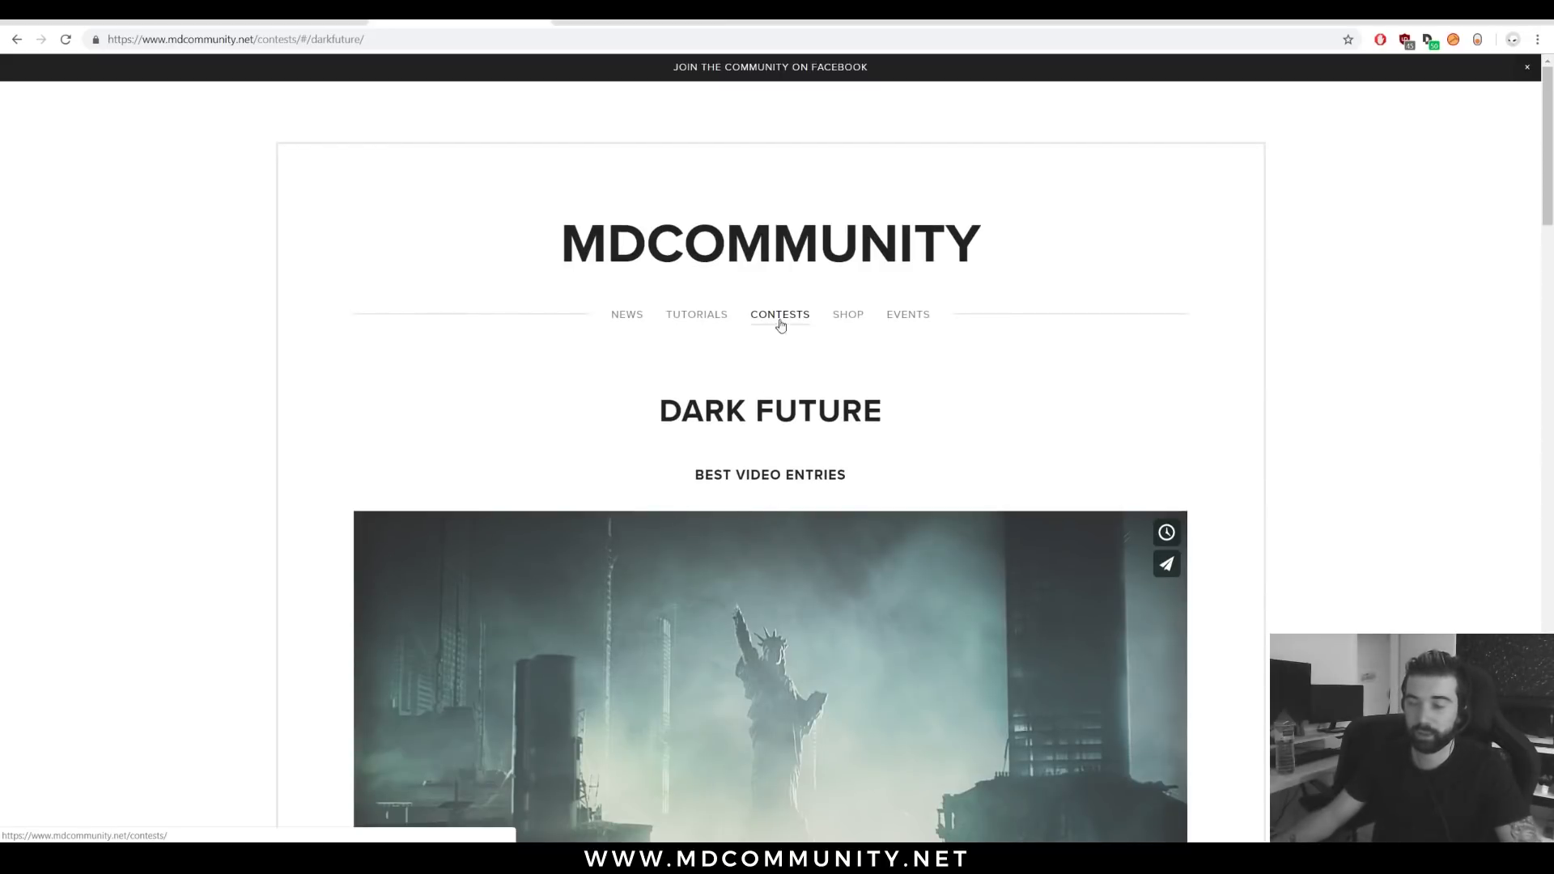
Visit the shop and events pages of the MDCommunity site
click(859, 321)
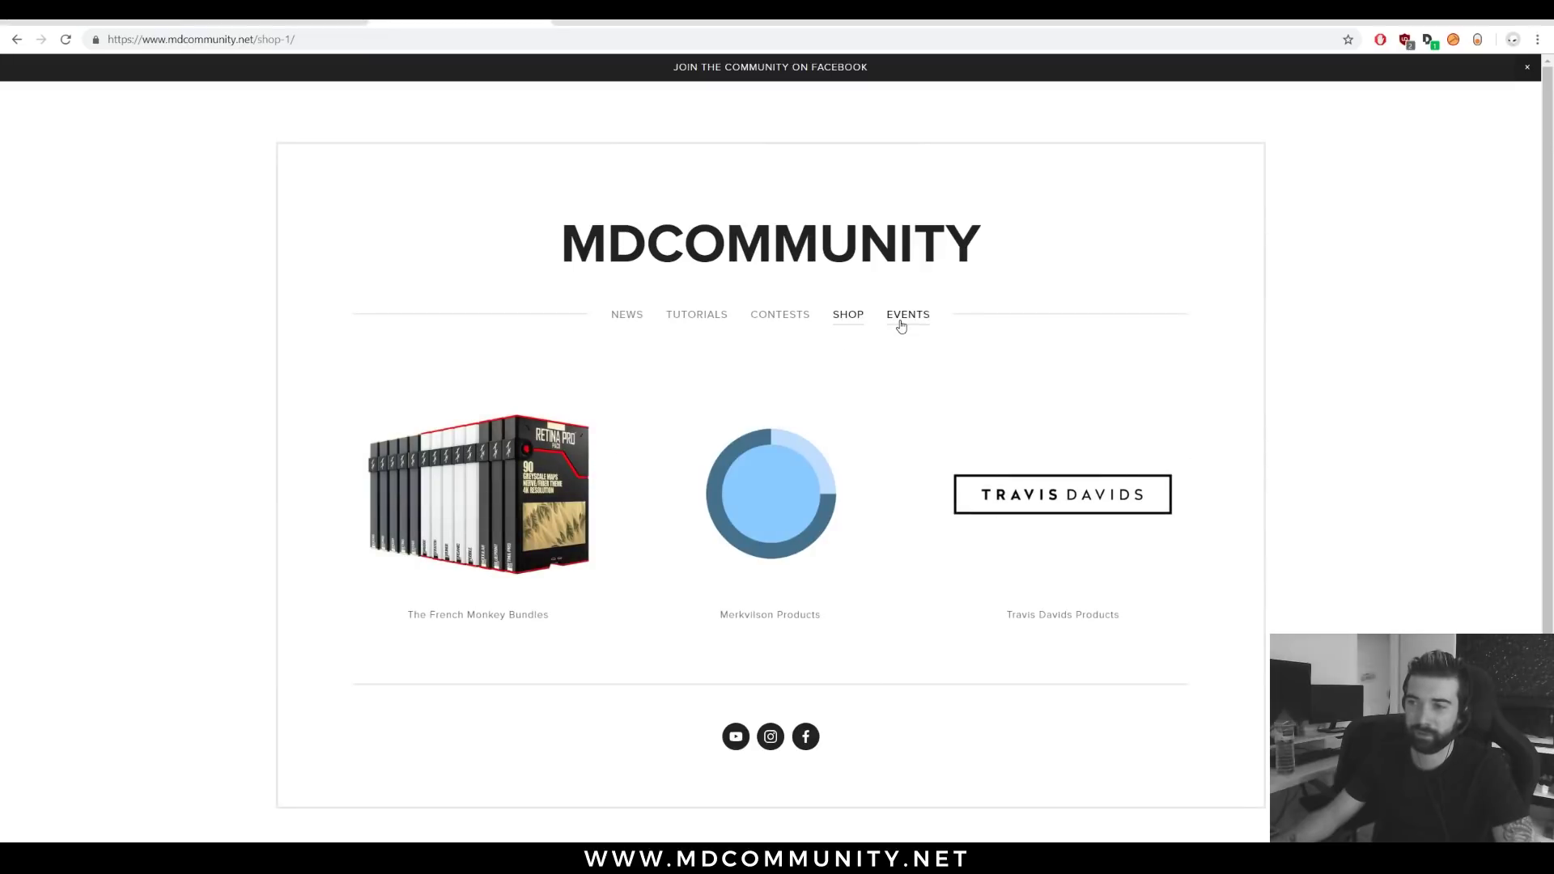
click(901, 326)
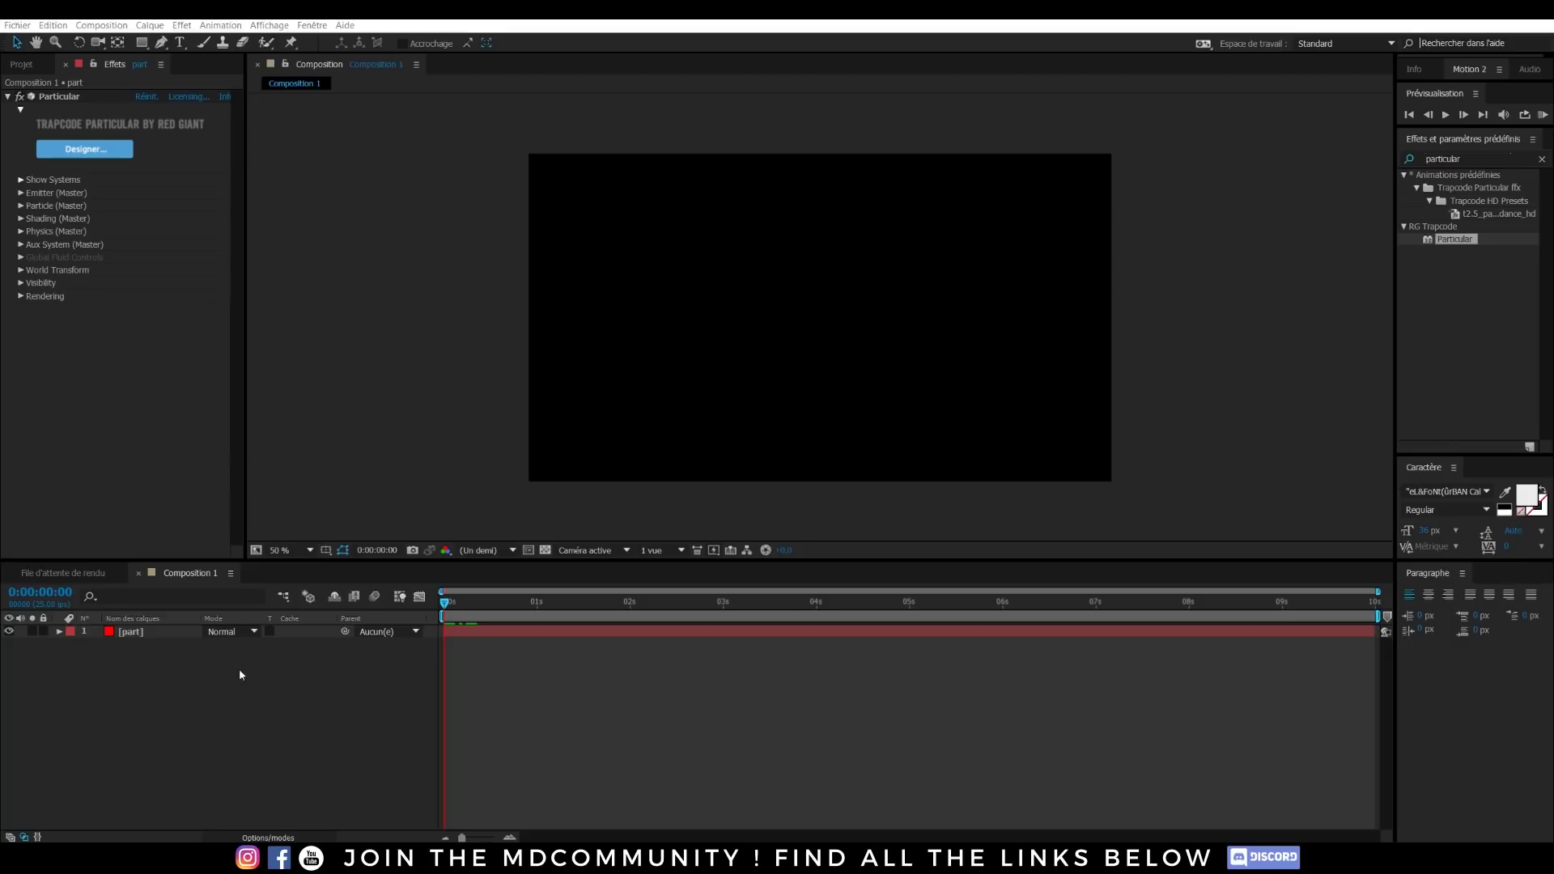
Switch to After Effects and preview the Particular animation in Composition 1 from the first frame
click(443, 606)
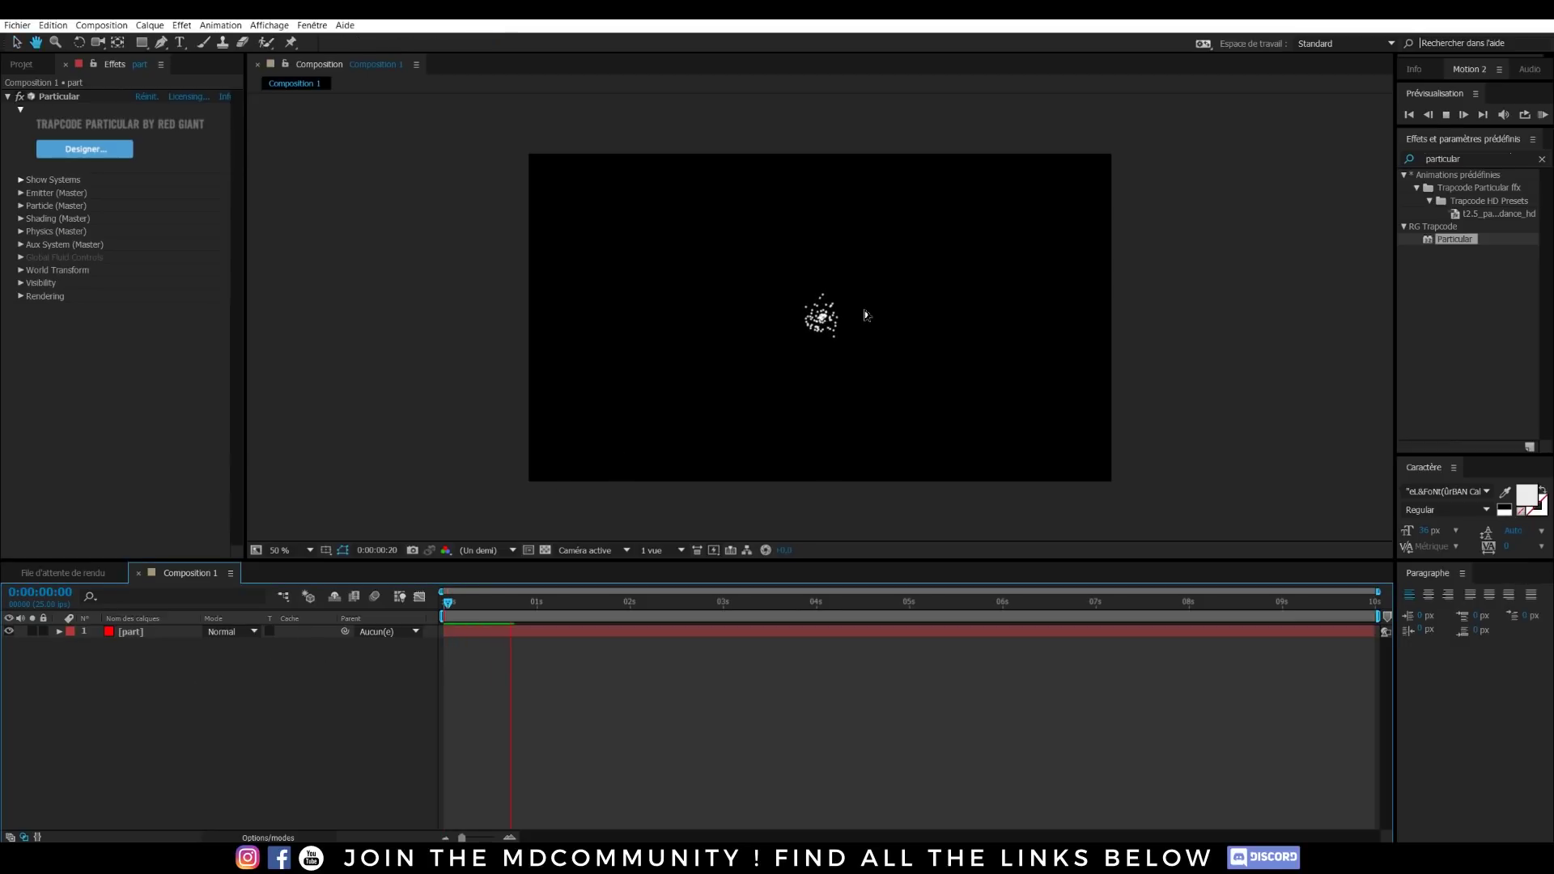
key(space)
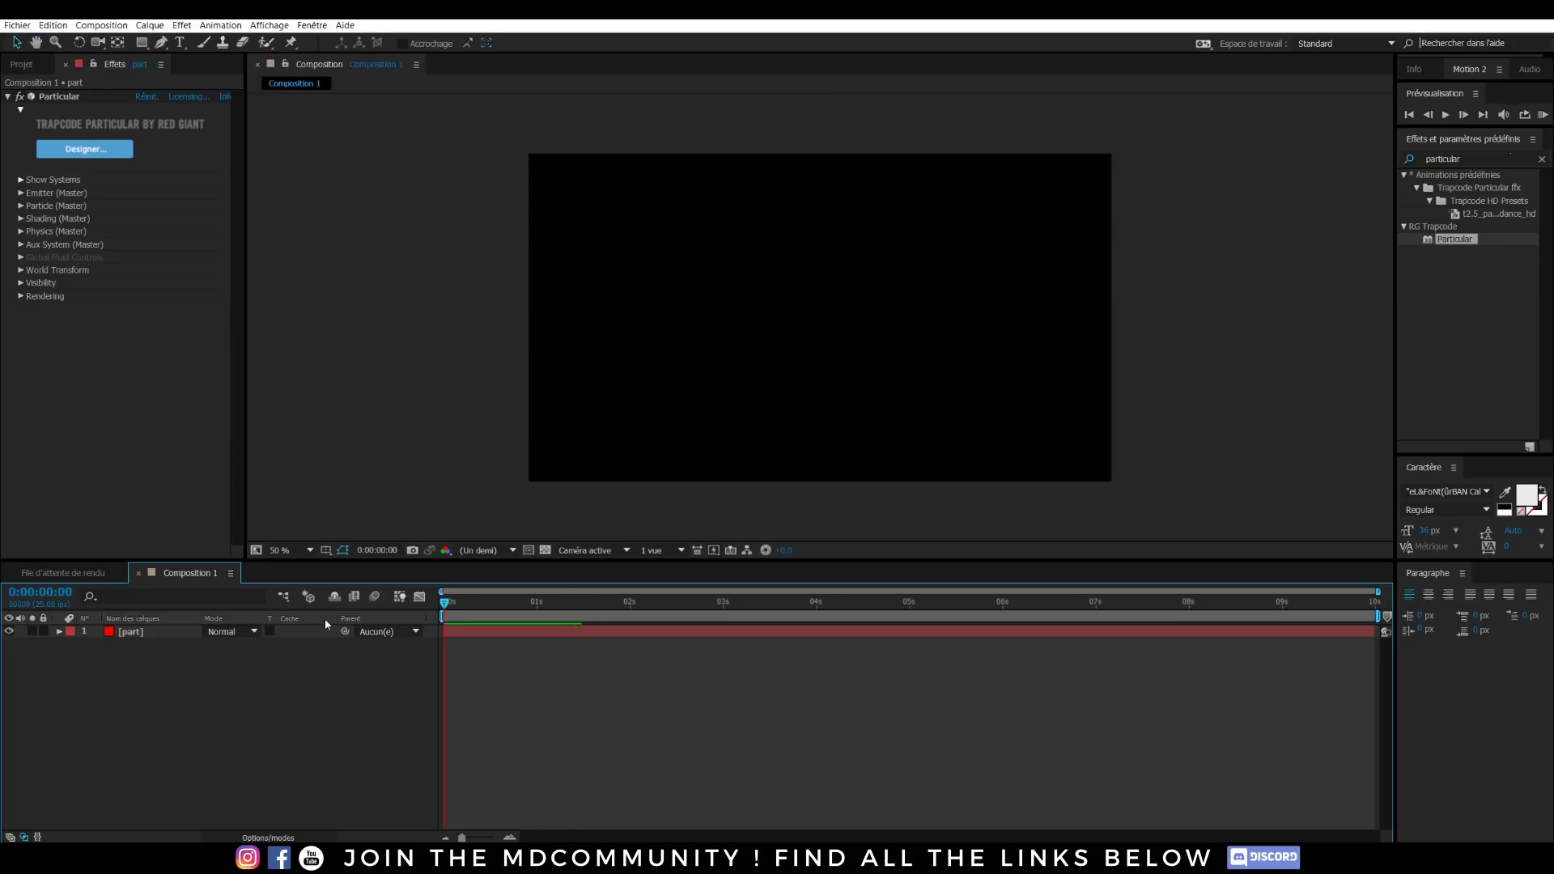
Select the part layer and open its Particular effect in the Designer
click(126, 631)
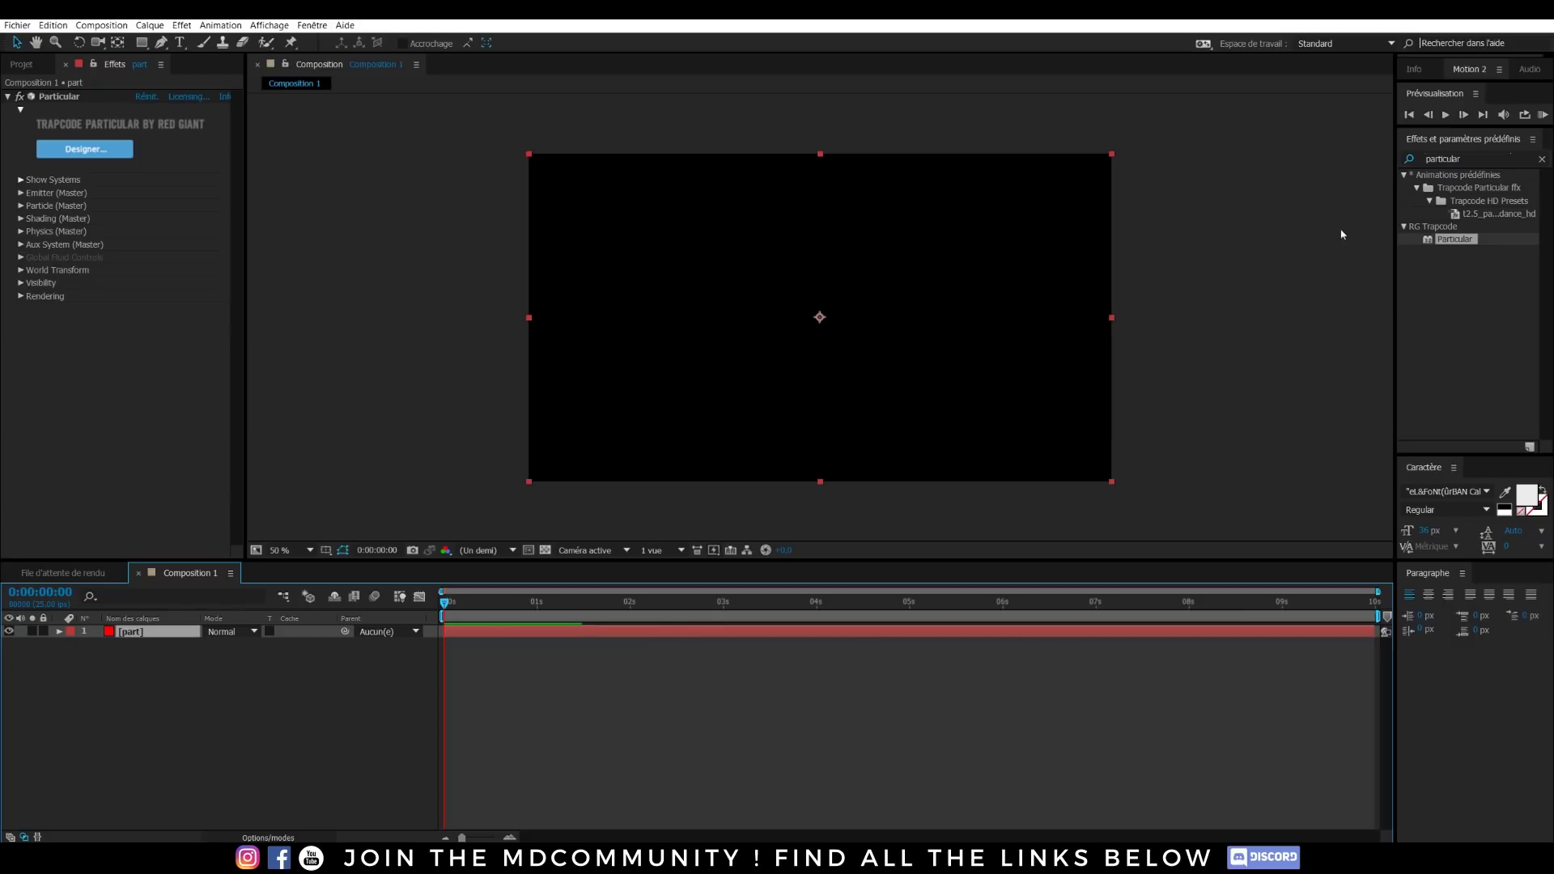
click(1464, 157)
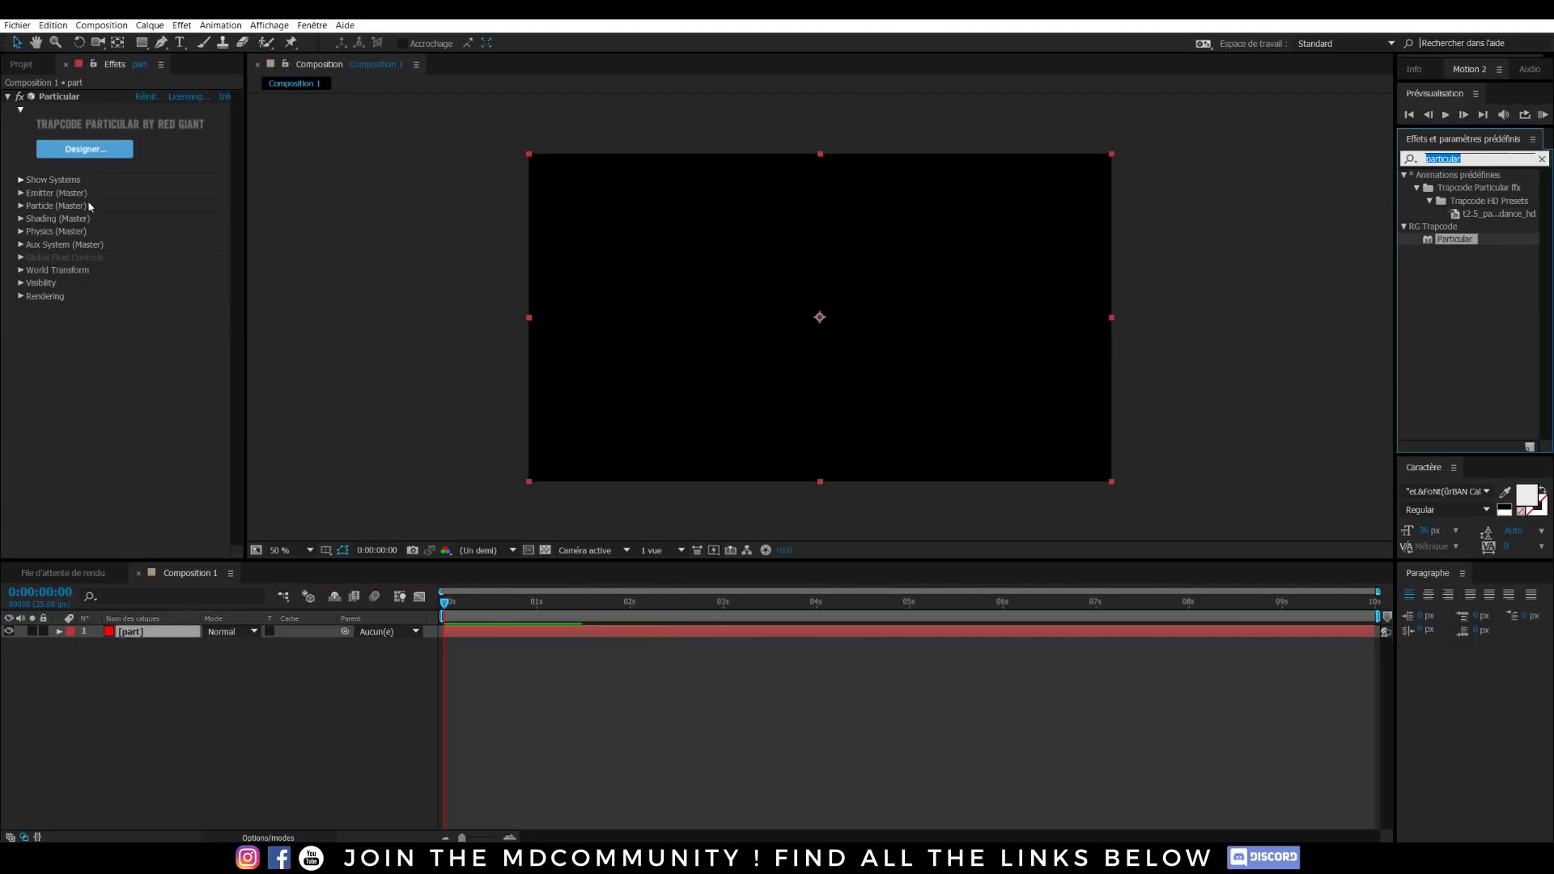
click(85, 150)
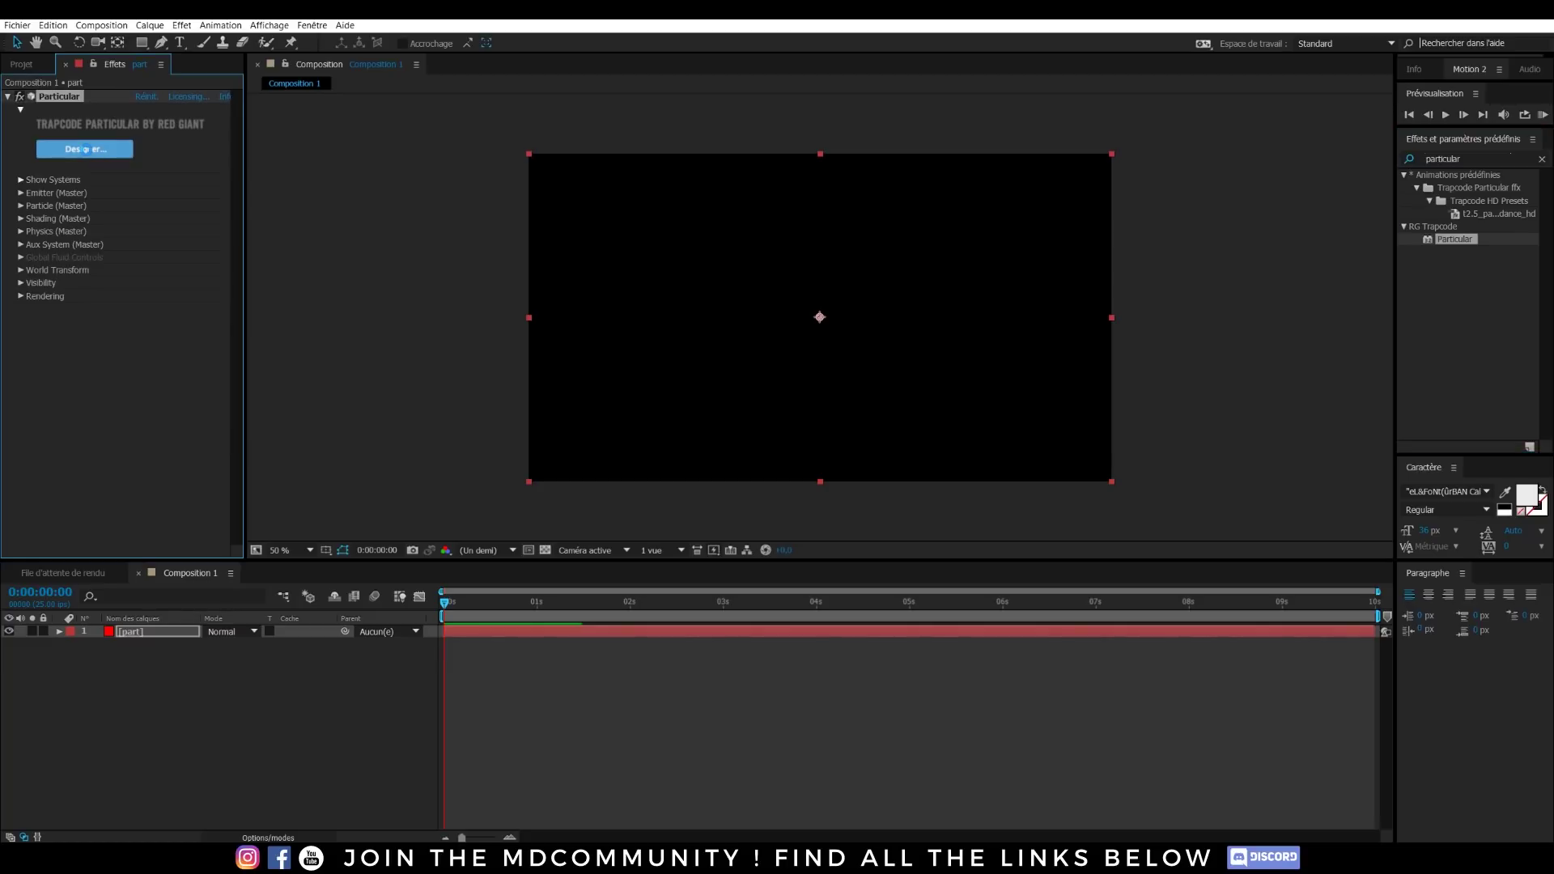
click(86, 149)
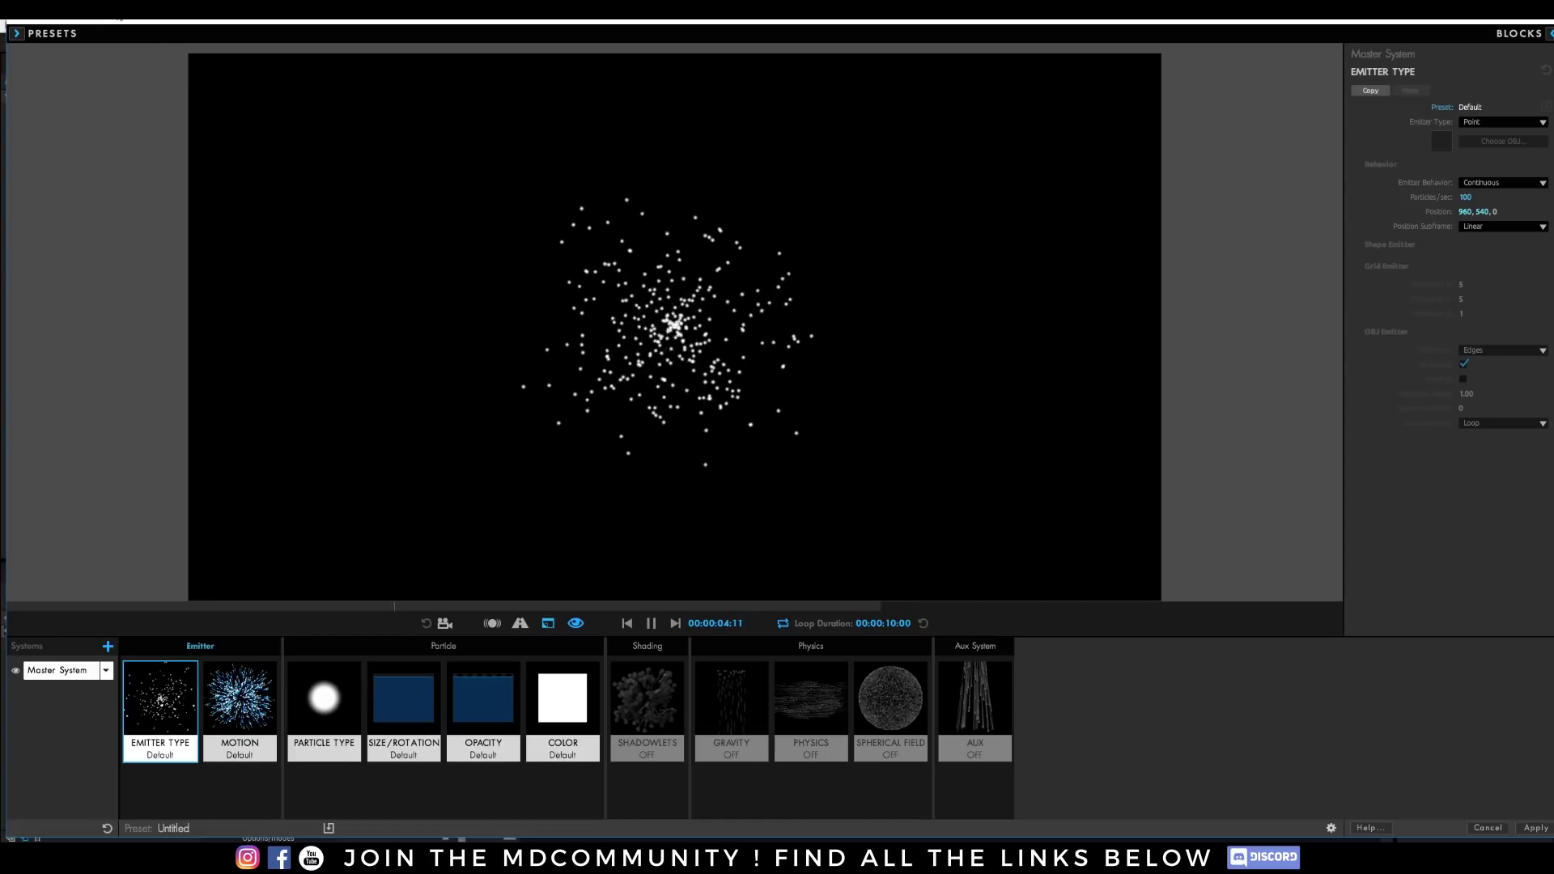
Set the Master System's Physics Model to Fluid and load the Bow Shock preset from the Fluid presets
click(824, 720)
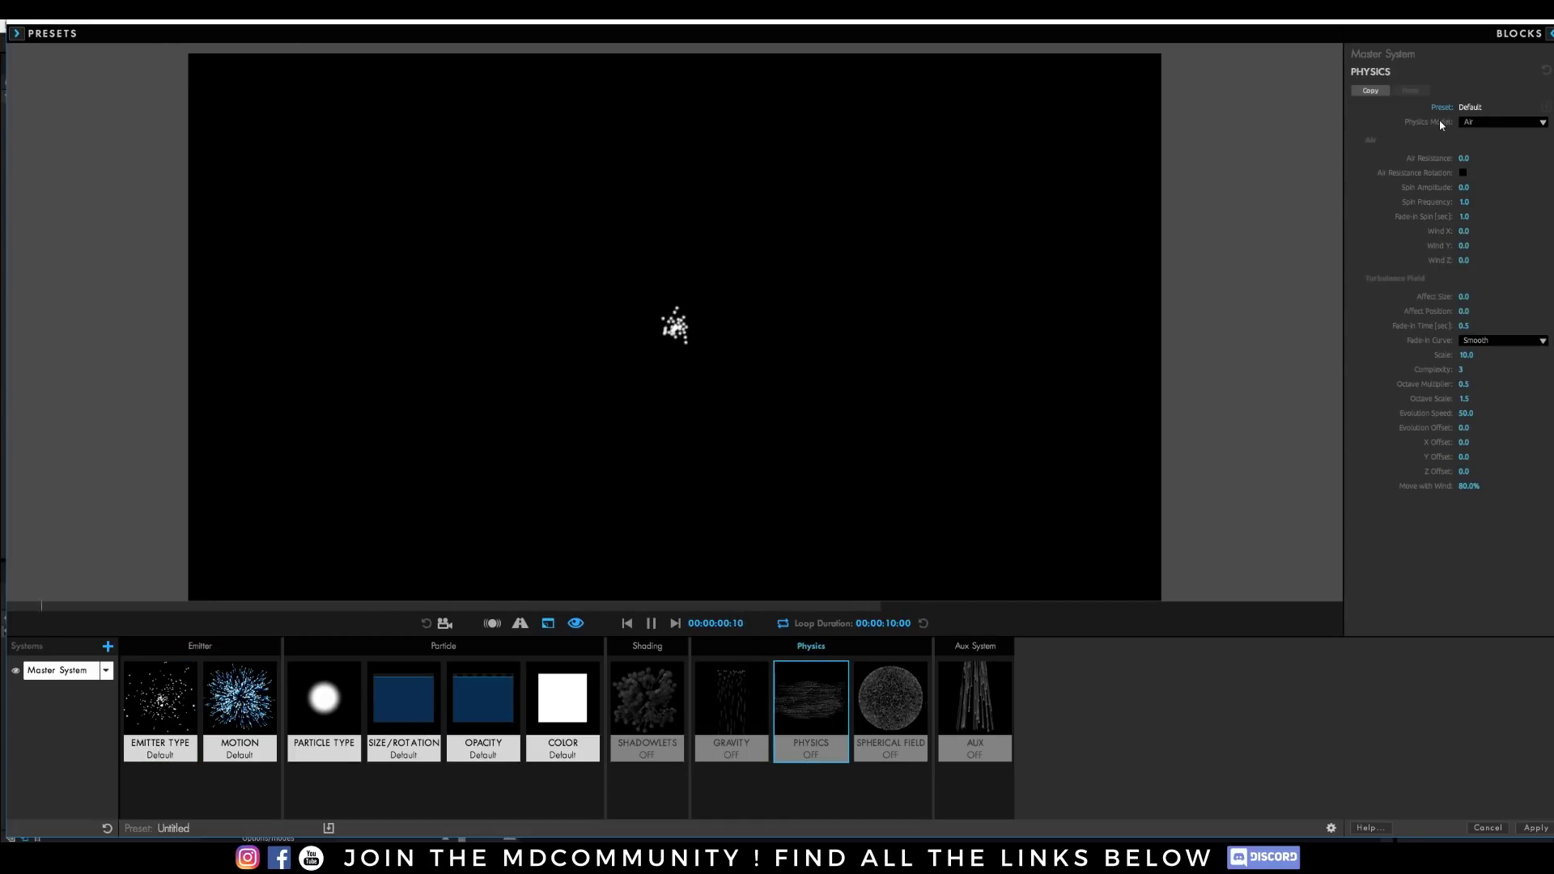
click(1477, 121)
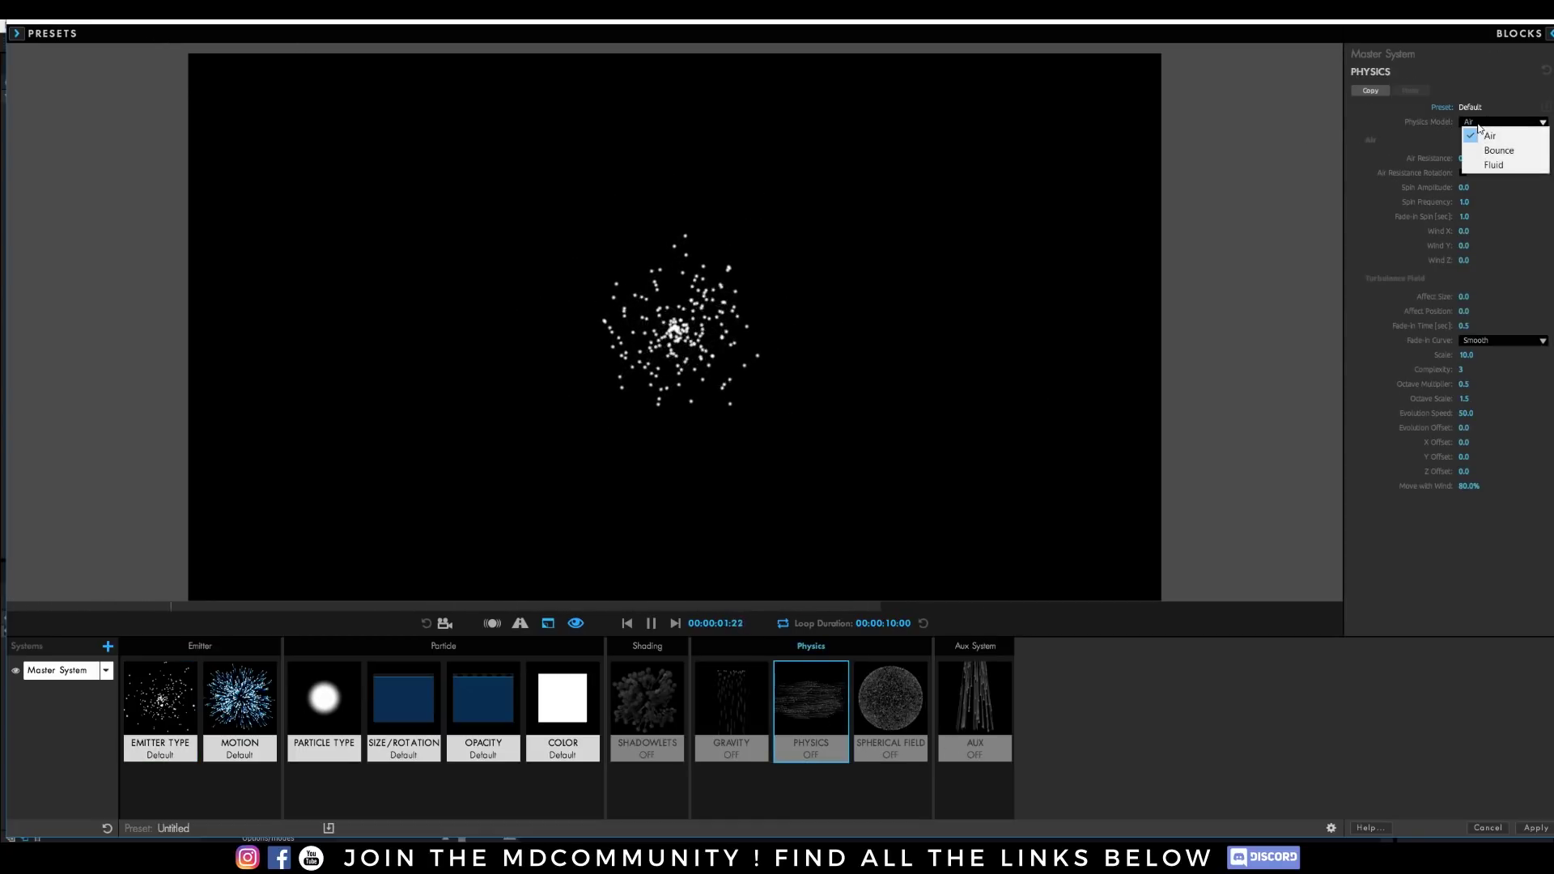
click(1504, 166)
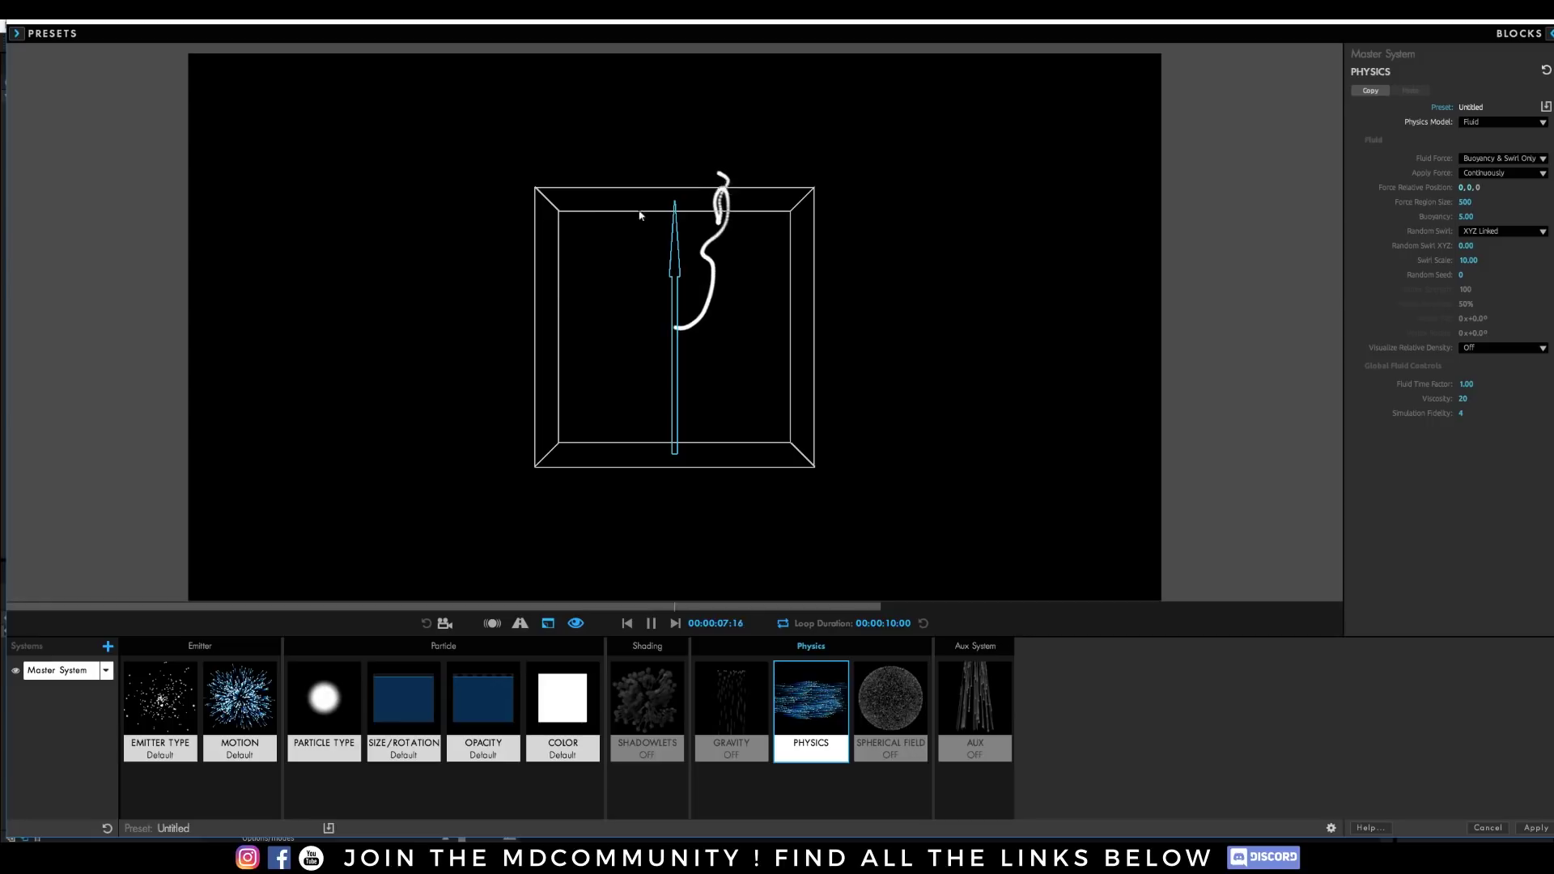
click(49, 35)
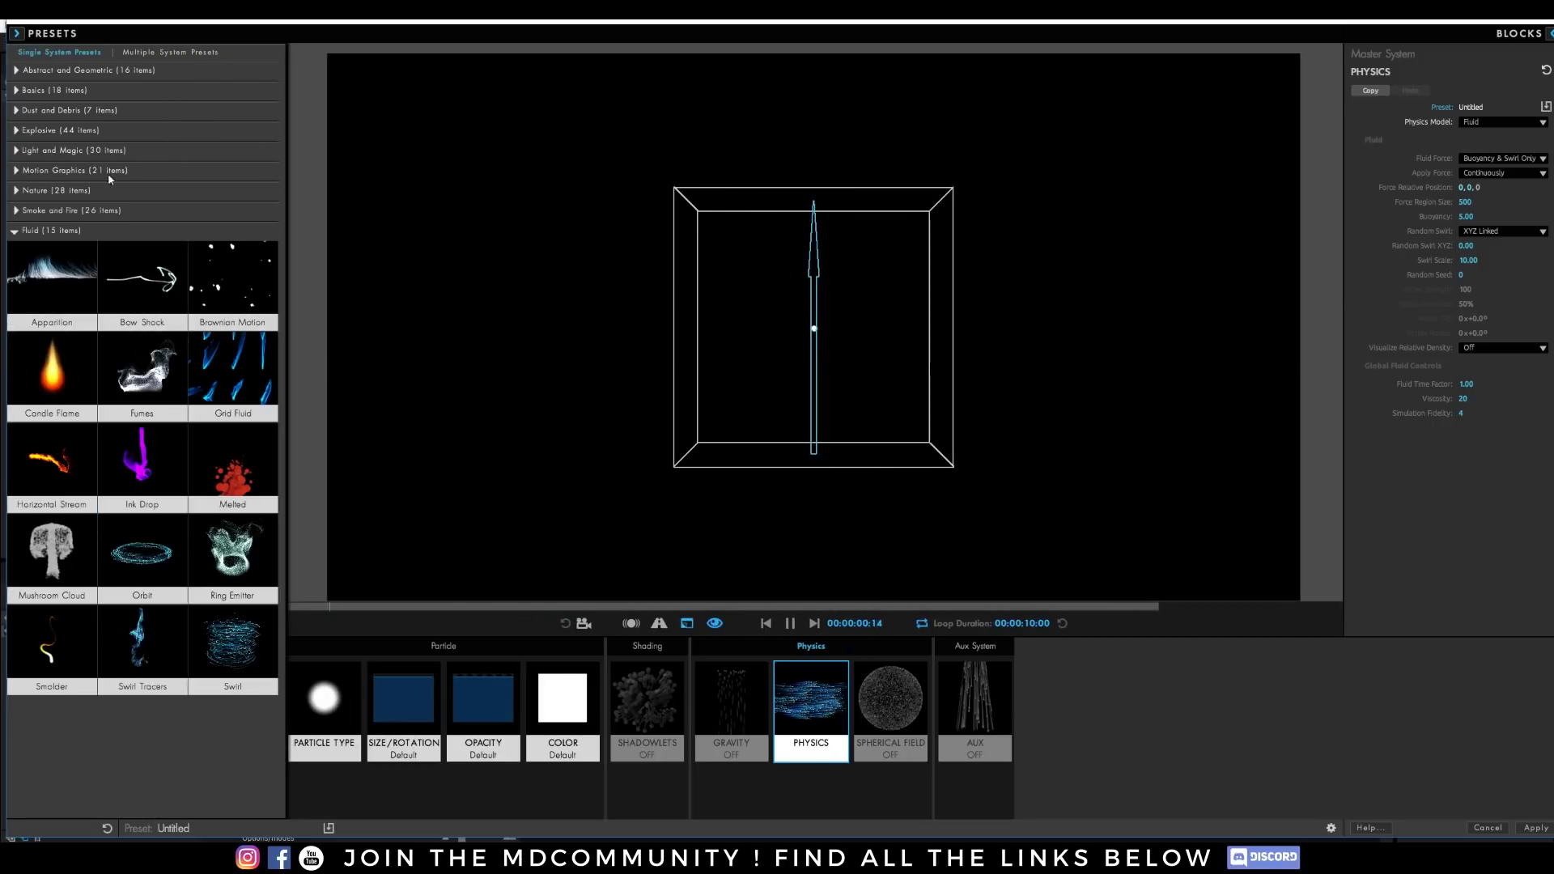
double_click(144, 287)
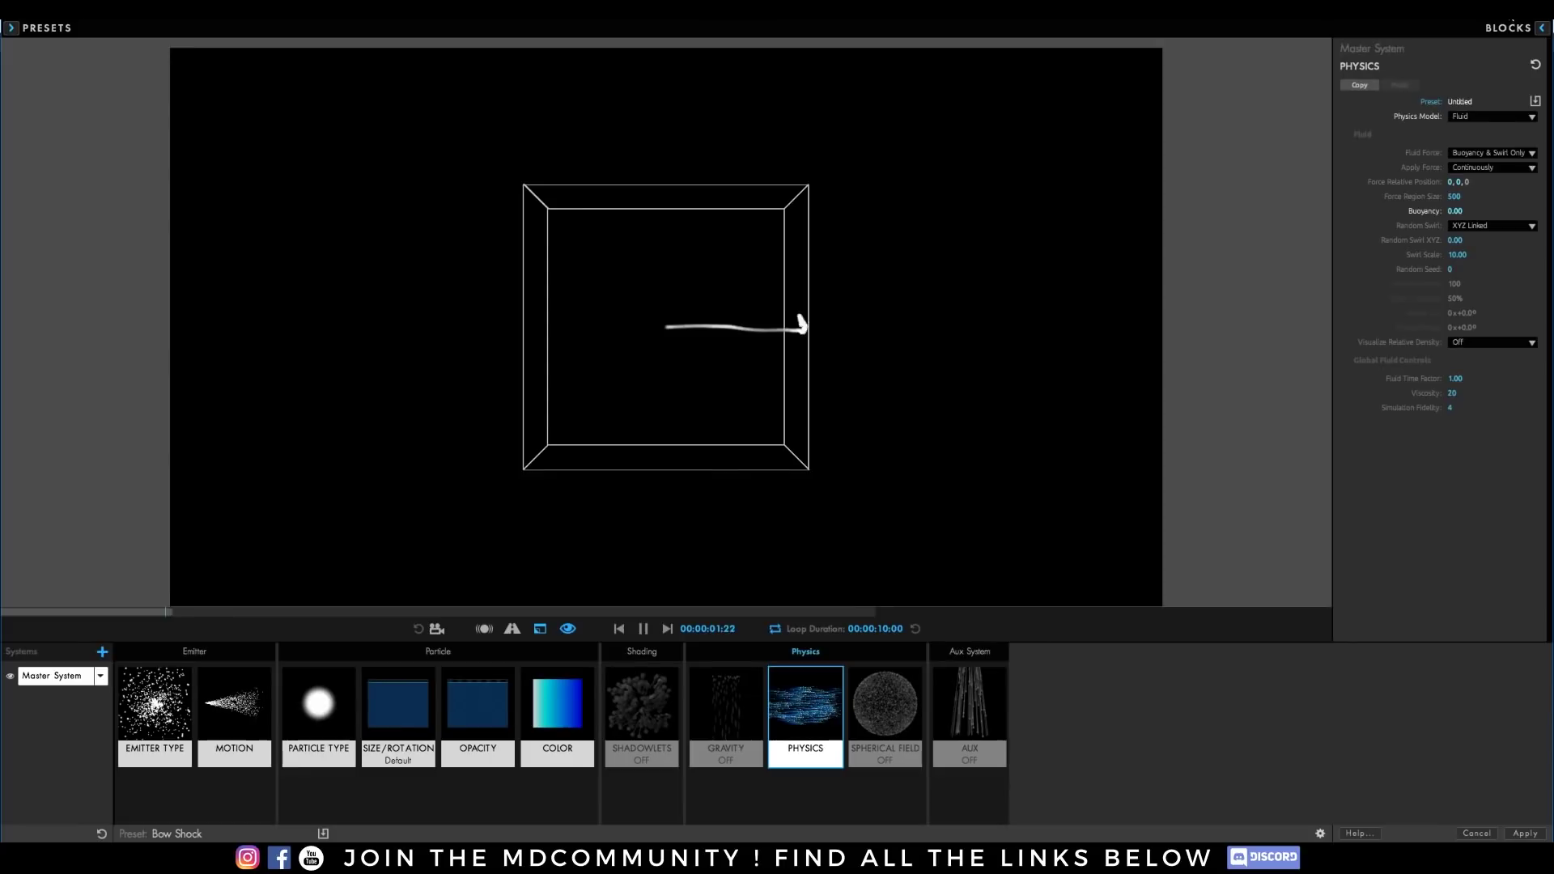
Compare the particle motion by switching the Physics Model to Air and back to Fluid
click(1514, 117)
click(1474, 127)
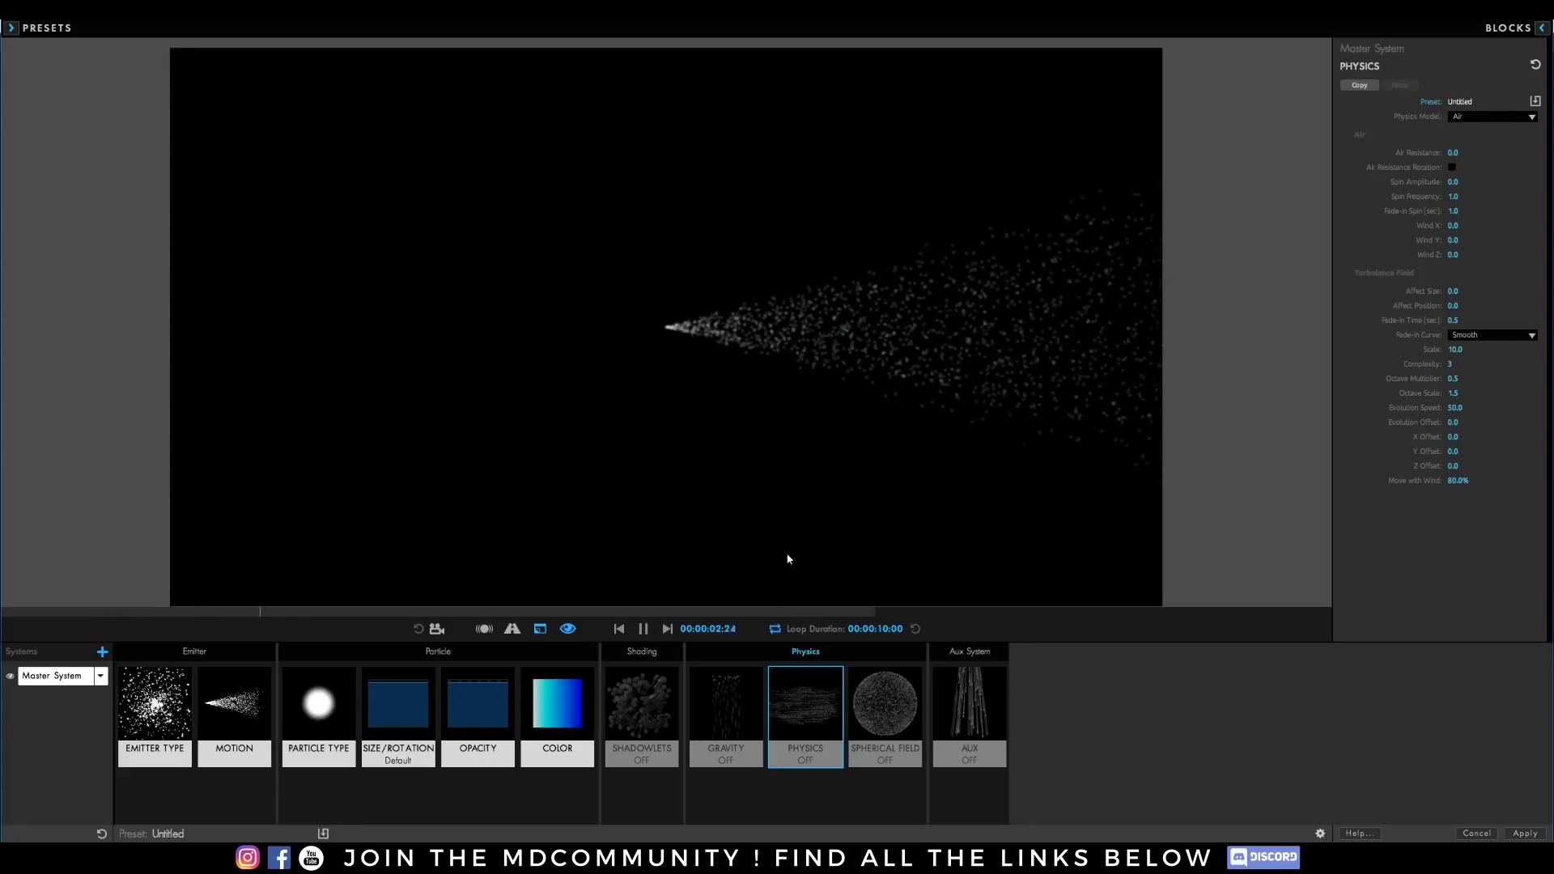
click(1492, 116)
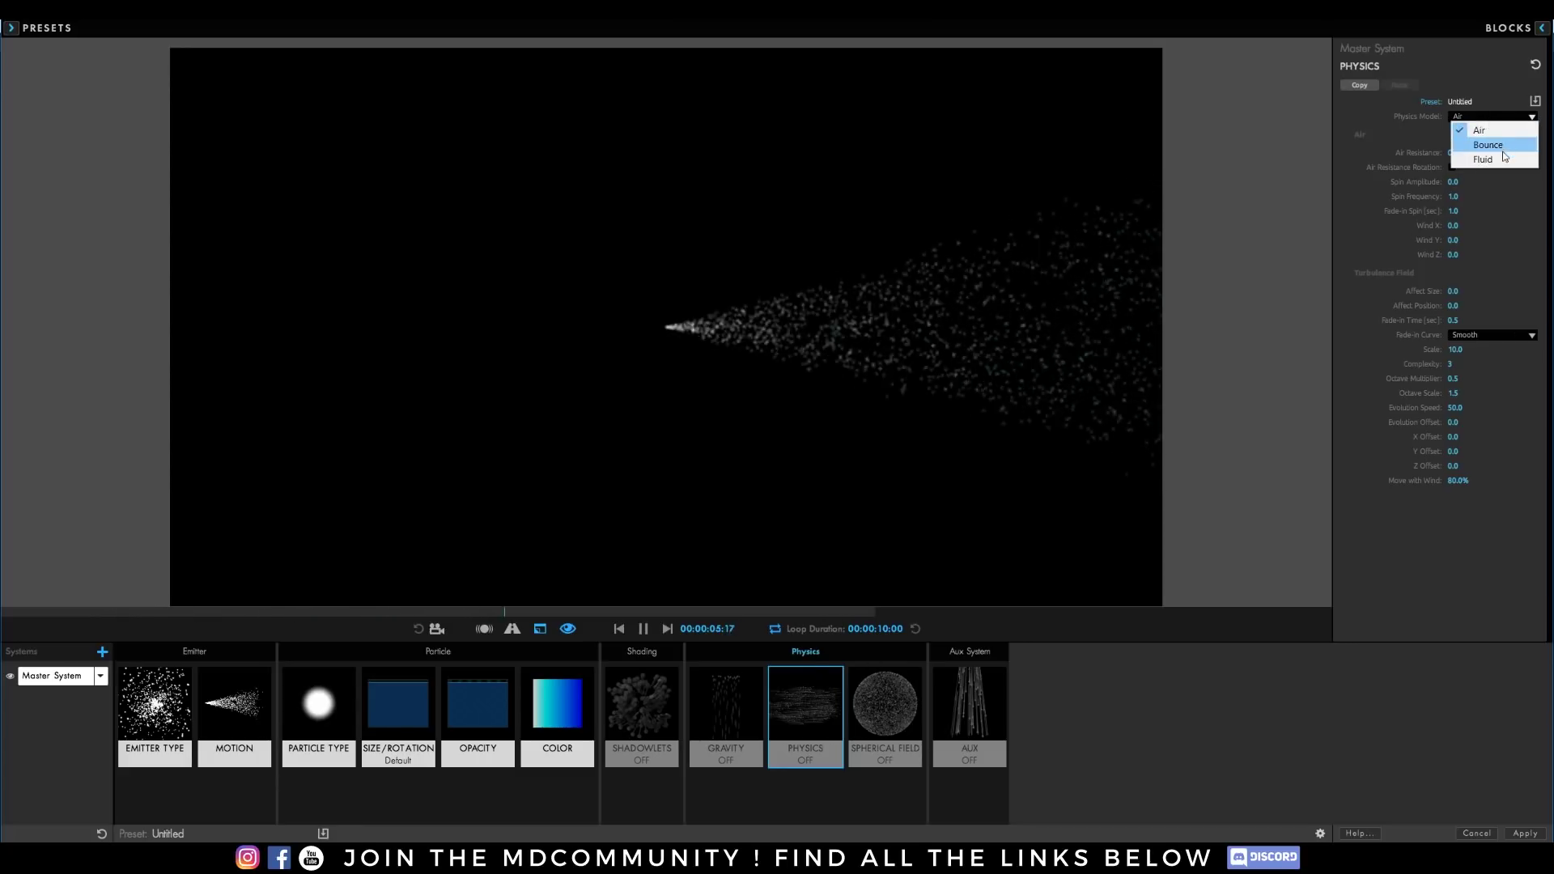
click(1492, 162)
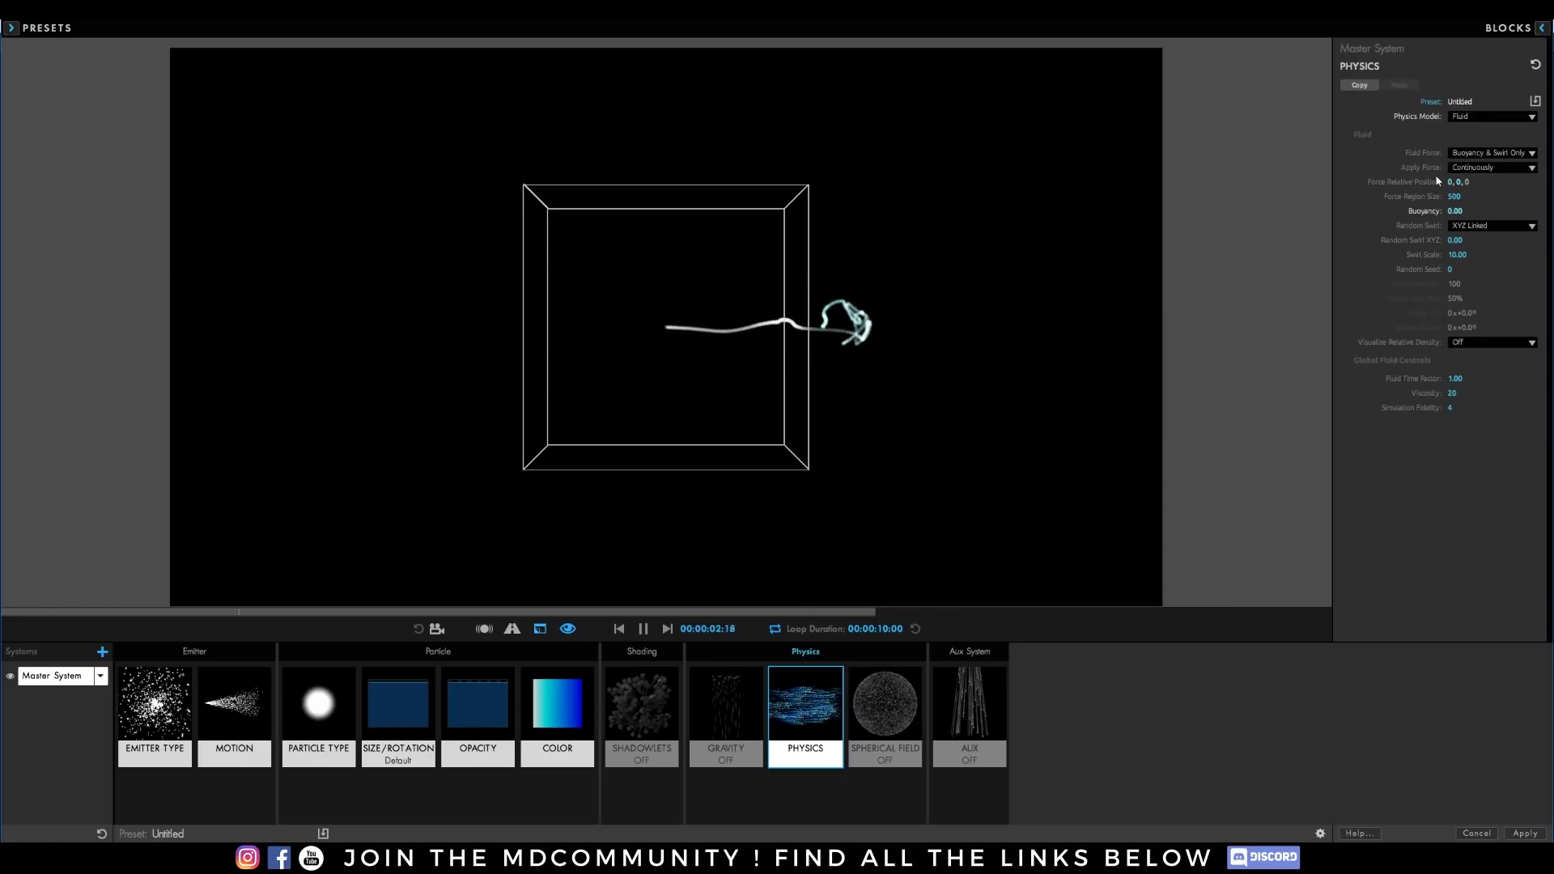
Set Force Relative Position to -20, 0, 0, Force Region Size to 420, Buoyancy to 1 and Fluid Time Factor to 2, applying the design
drag(1450, 181, 1311, 221)
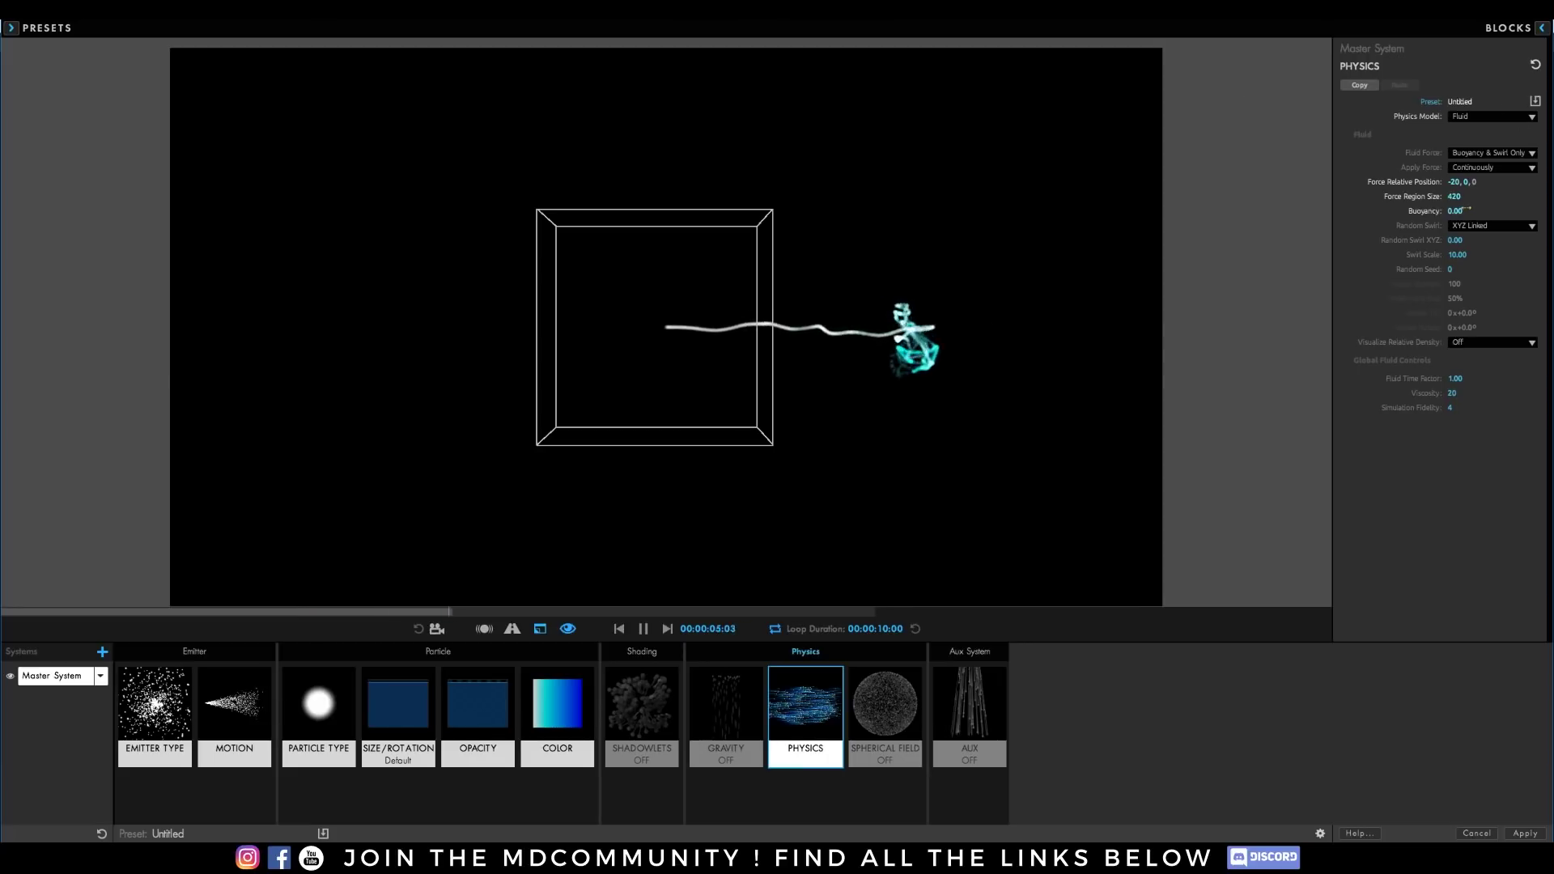
drag(1465, 209, 1498, 209)
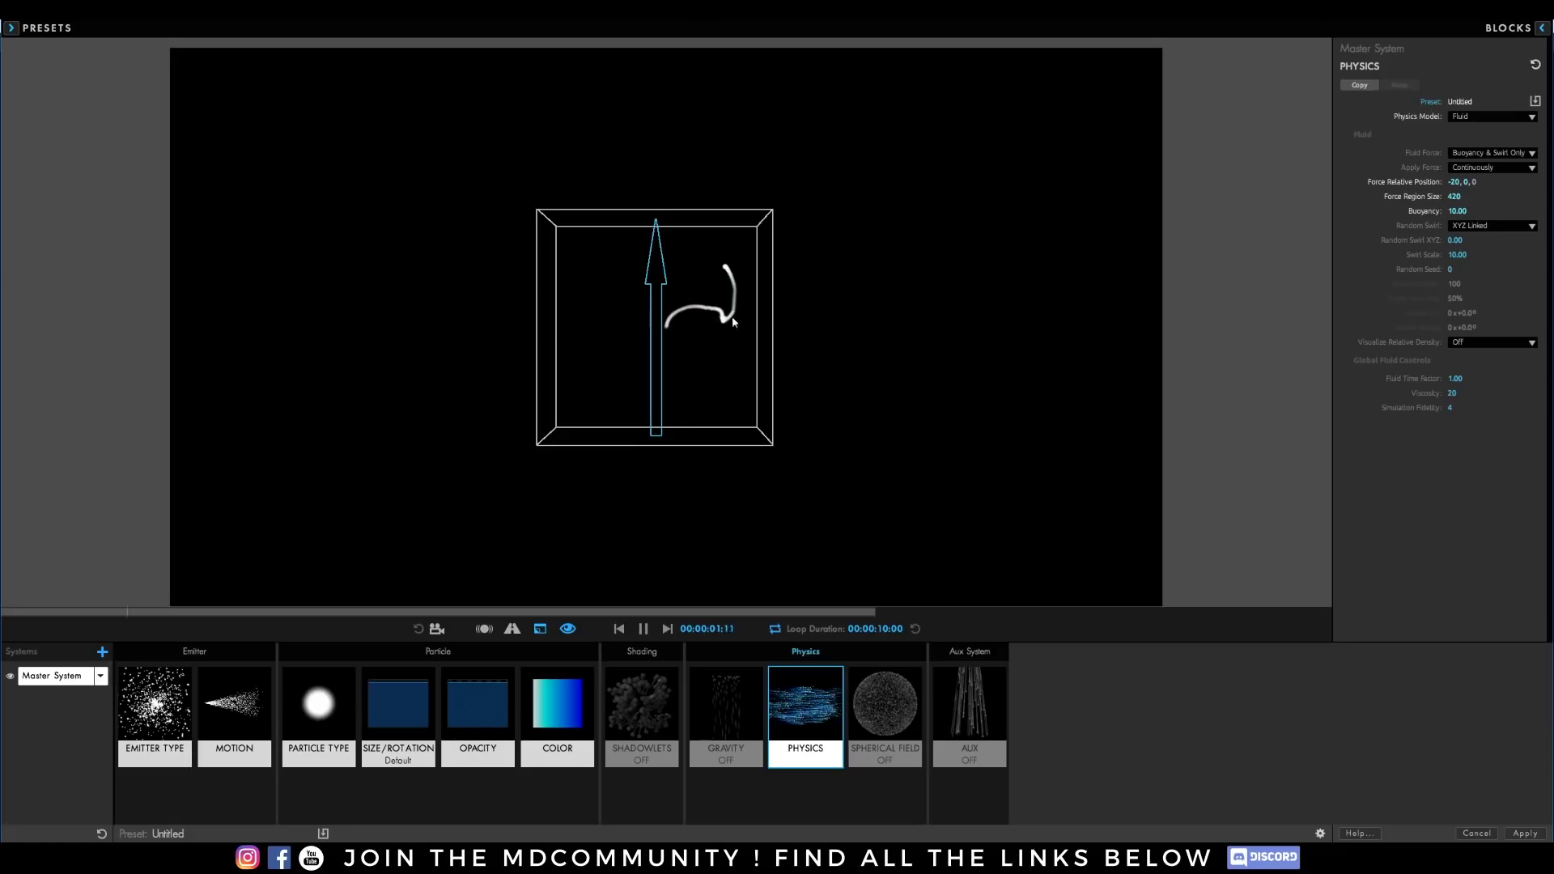
drag(1457, 211, 1425, 212)
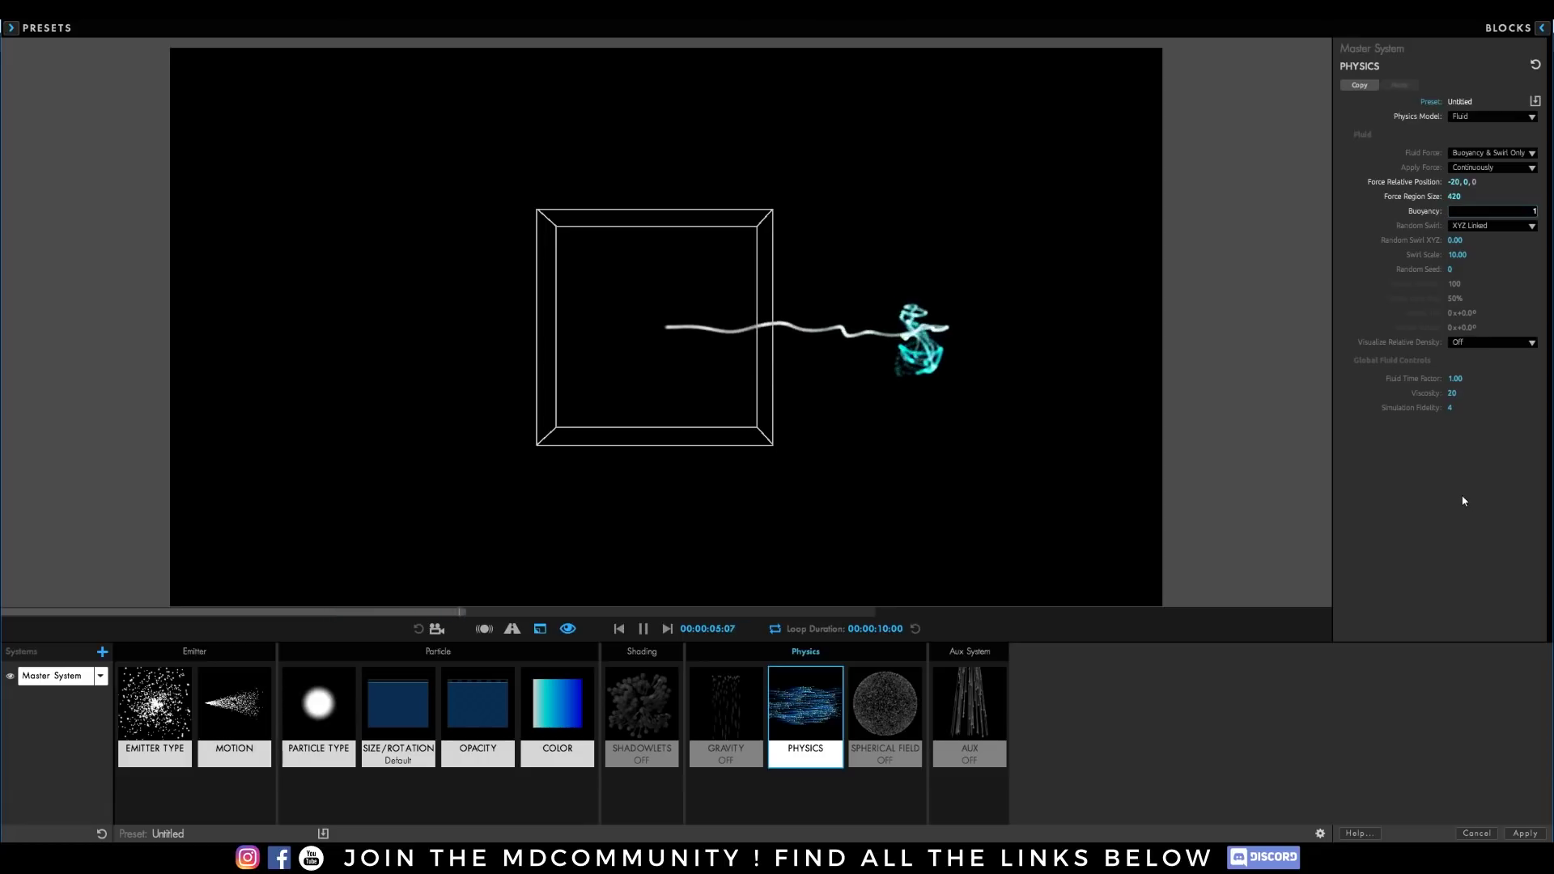
key(Return)
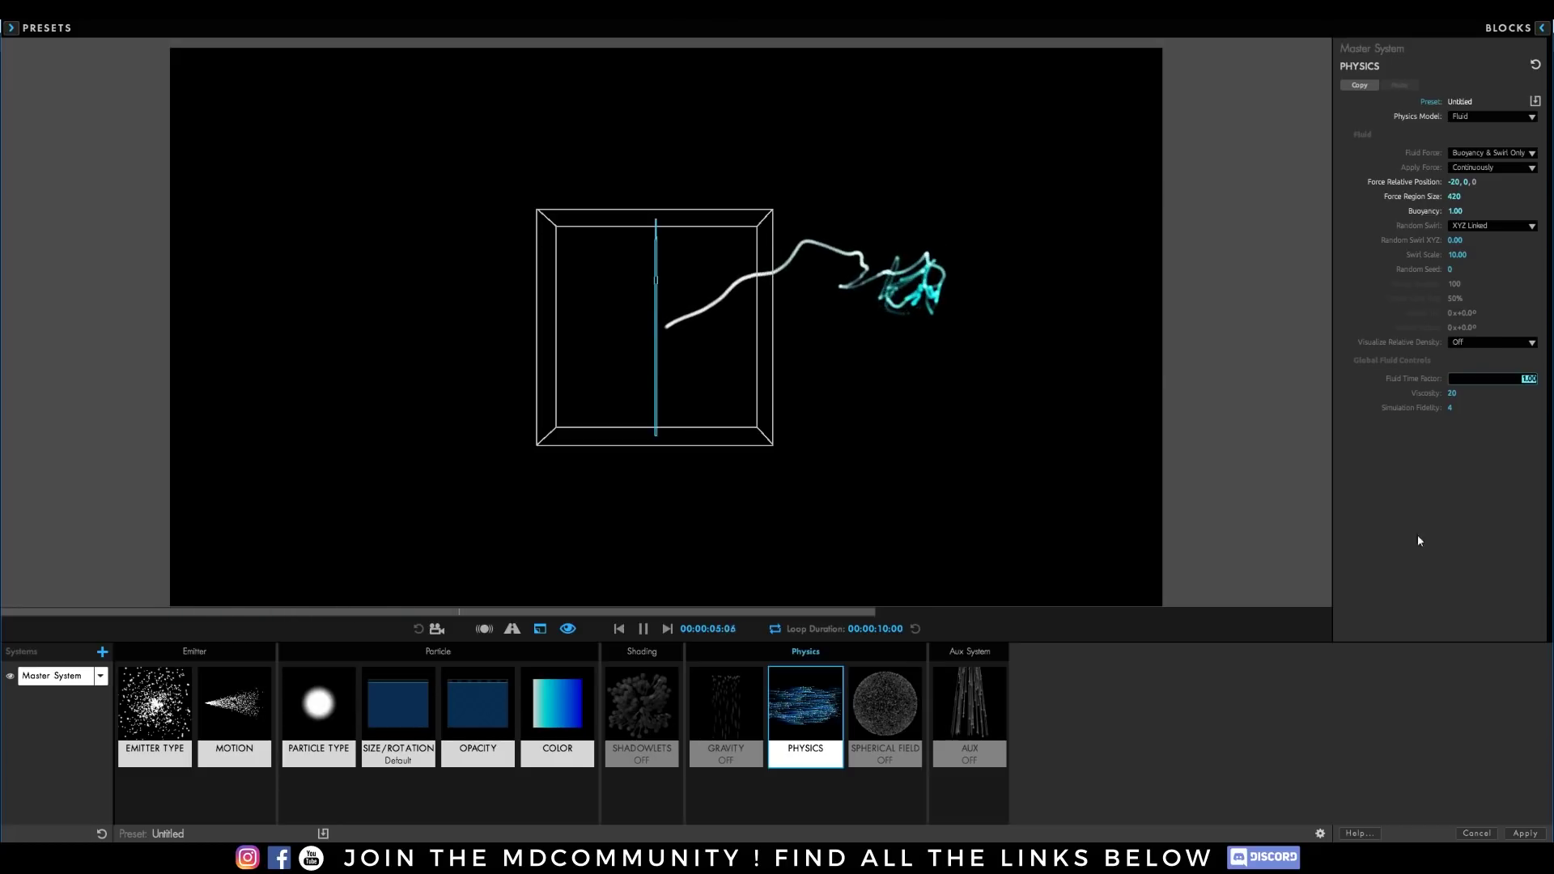
key(Return)
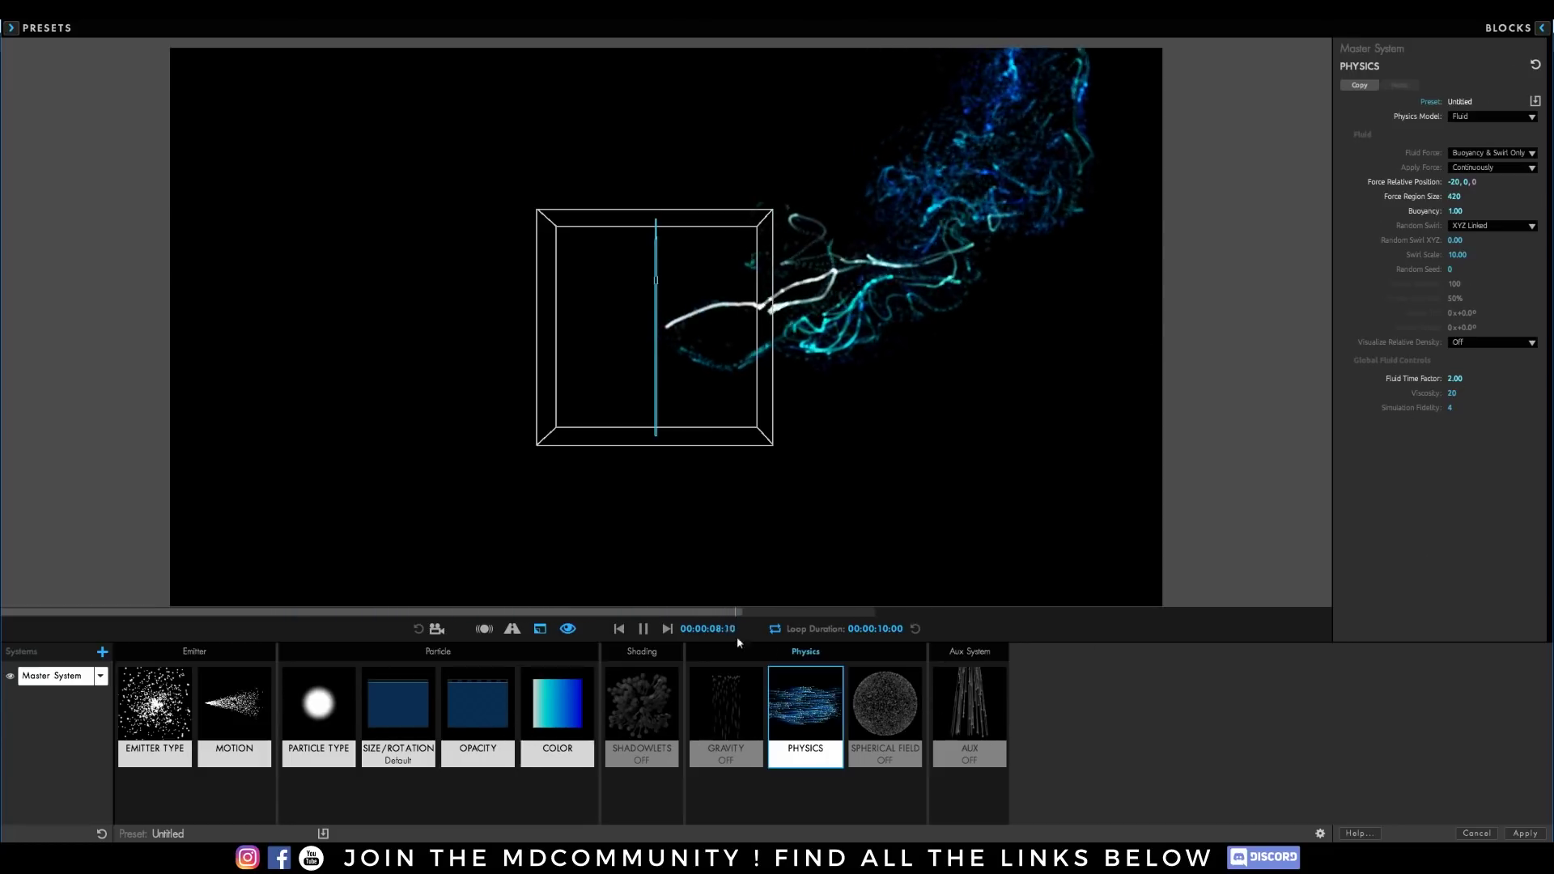
click(1525, 833)
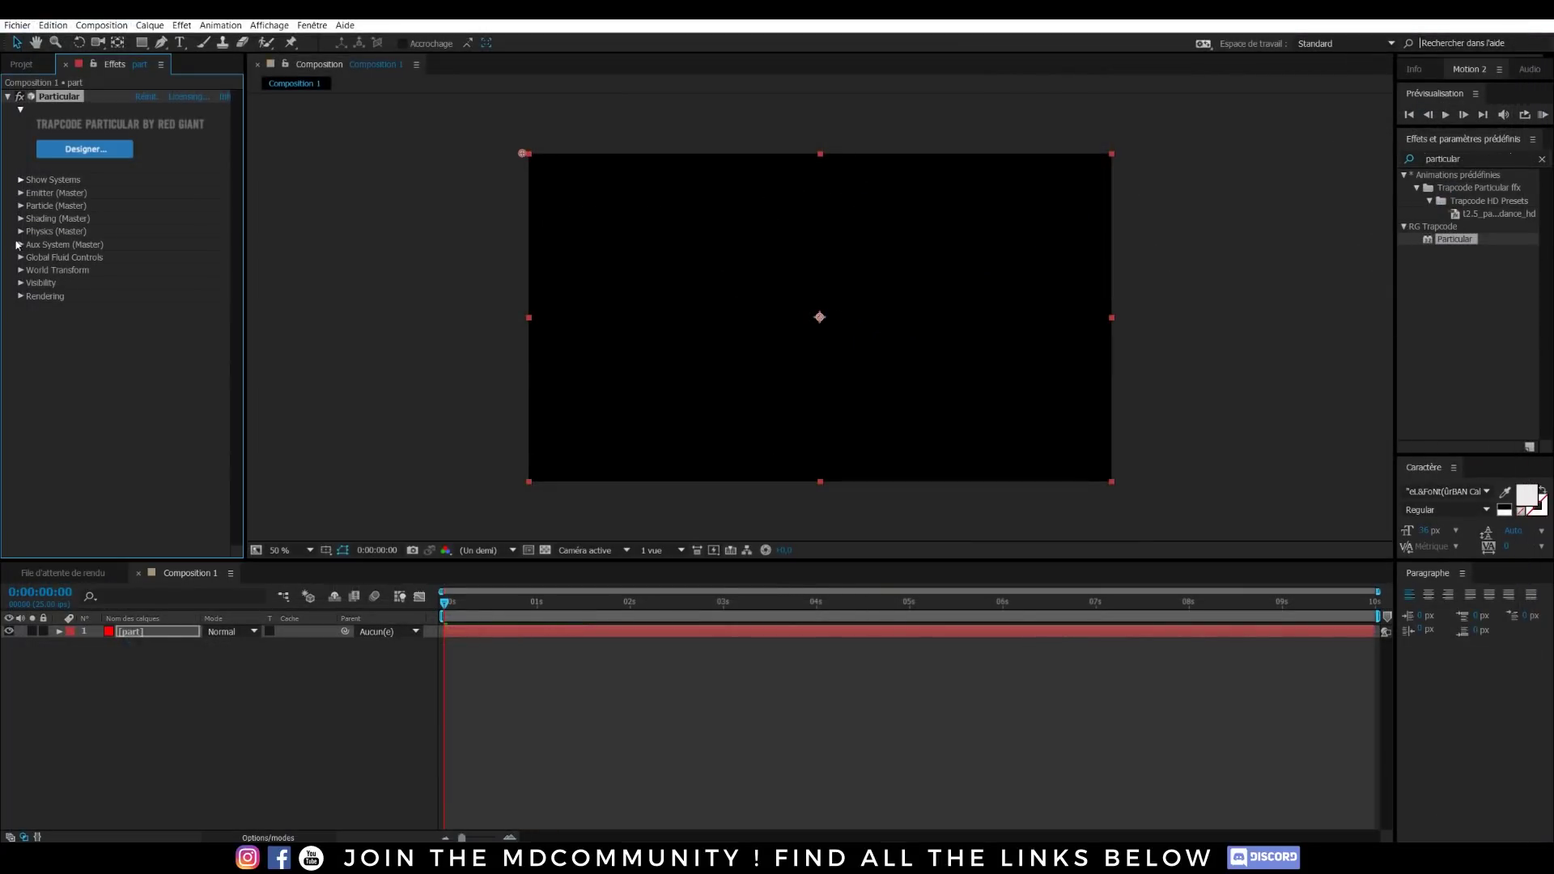
Look over Particular's Emitter (Master) settings
click(21, 193)
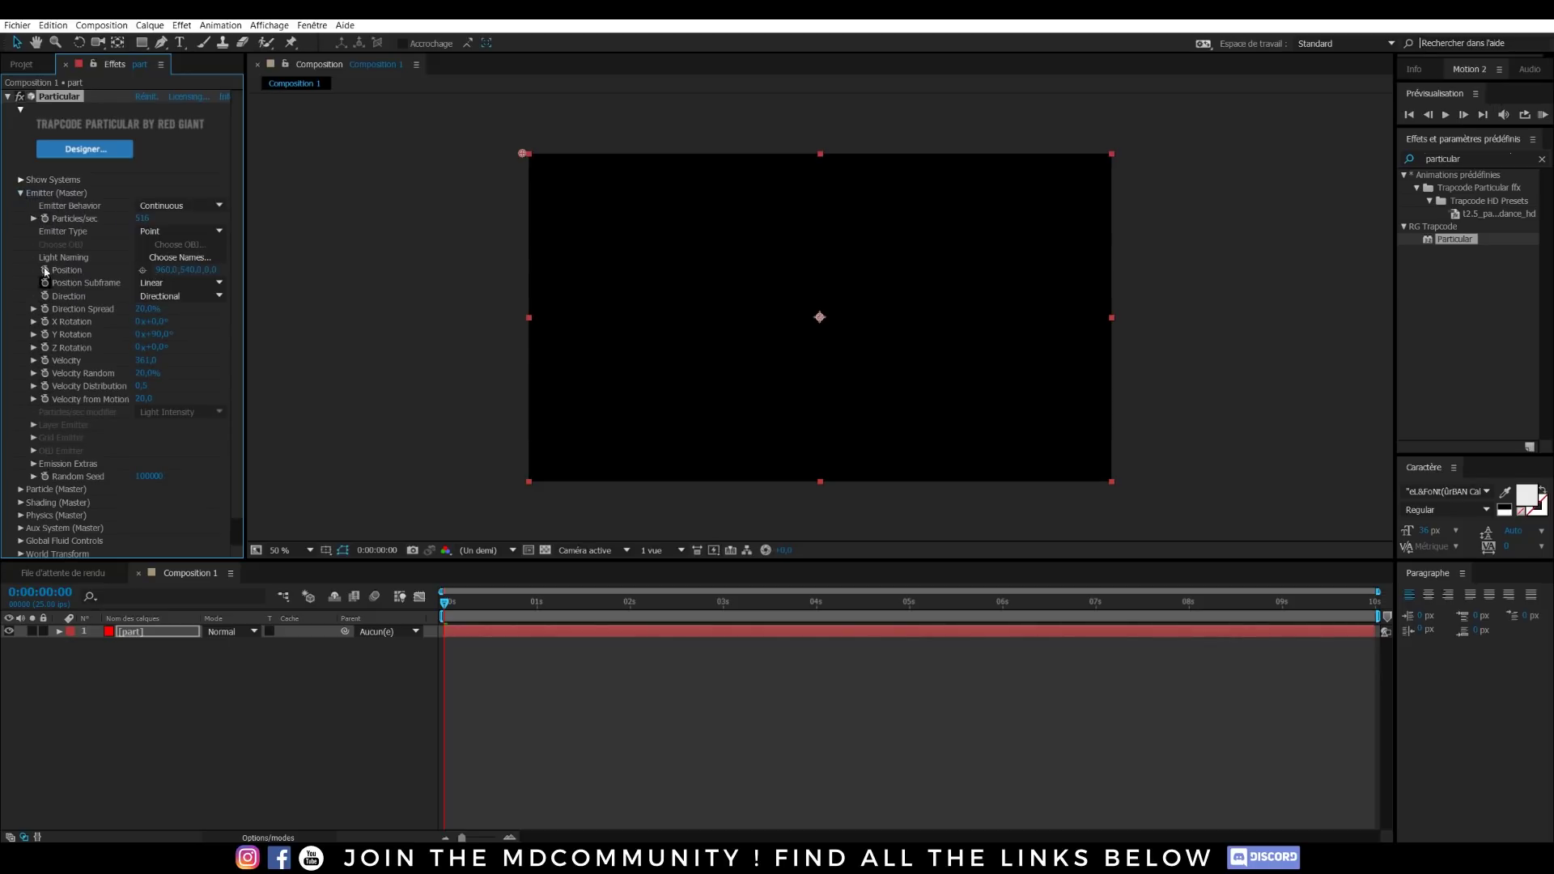
click(21, 192)
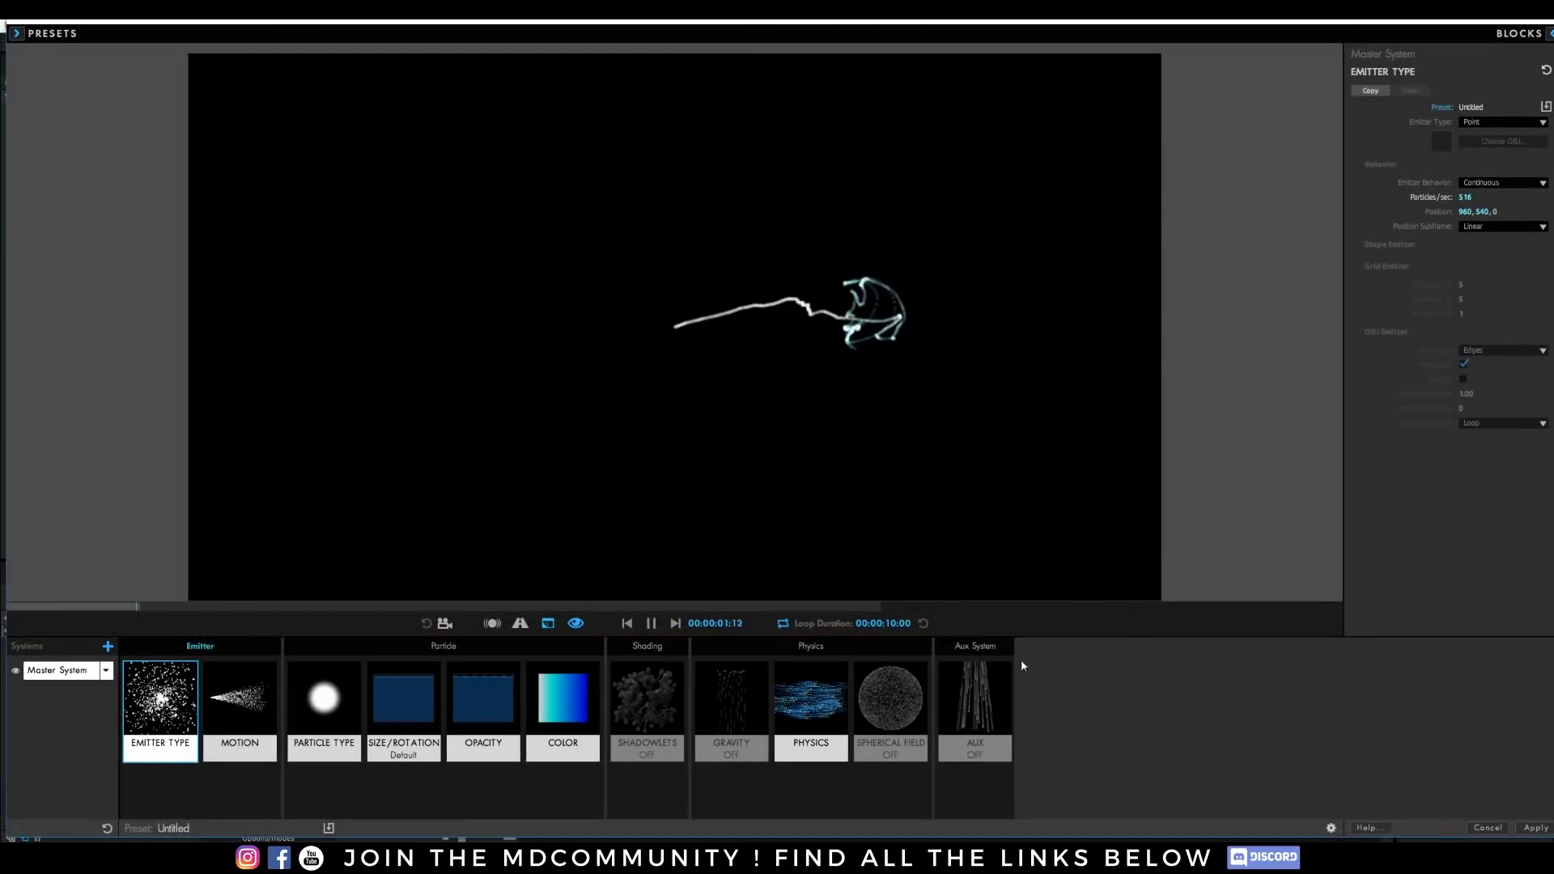
Set the Fluid Time Factor to 1.5 and the Simulation Fidelity to 6 in the Designer's Physics block
click(810, 704)
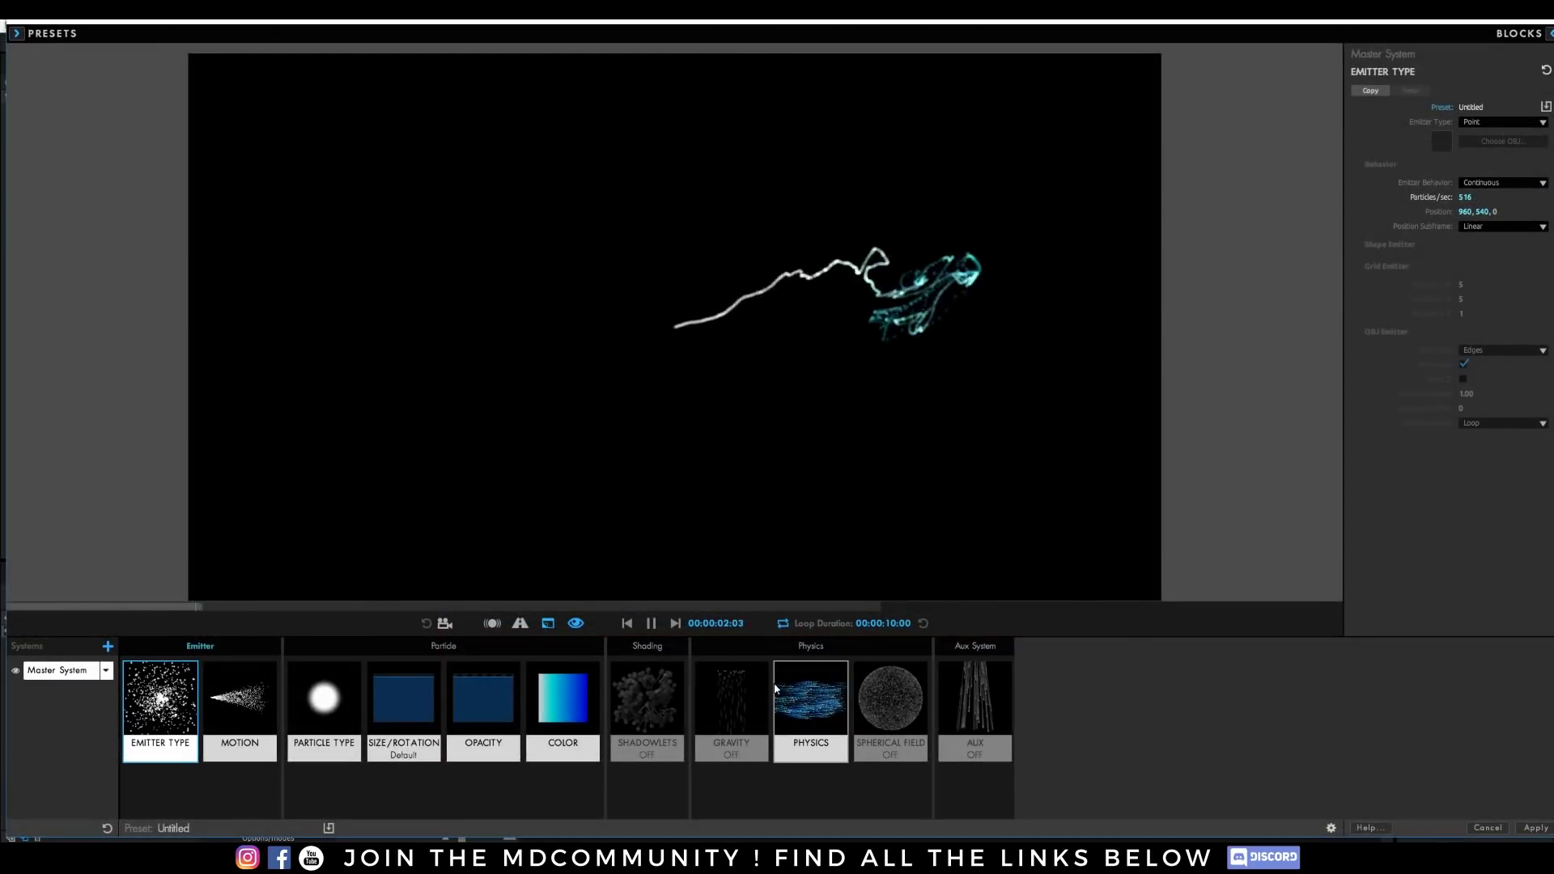
click(1467, 384)
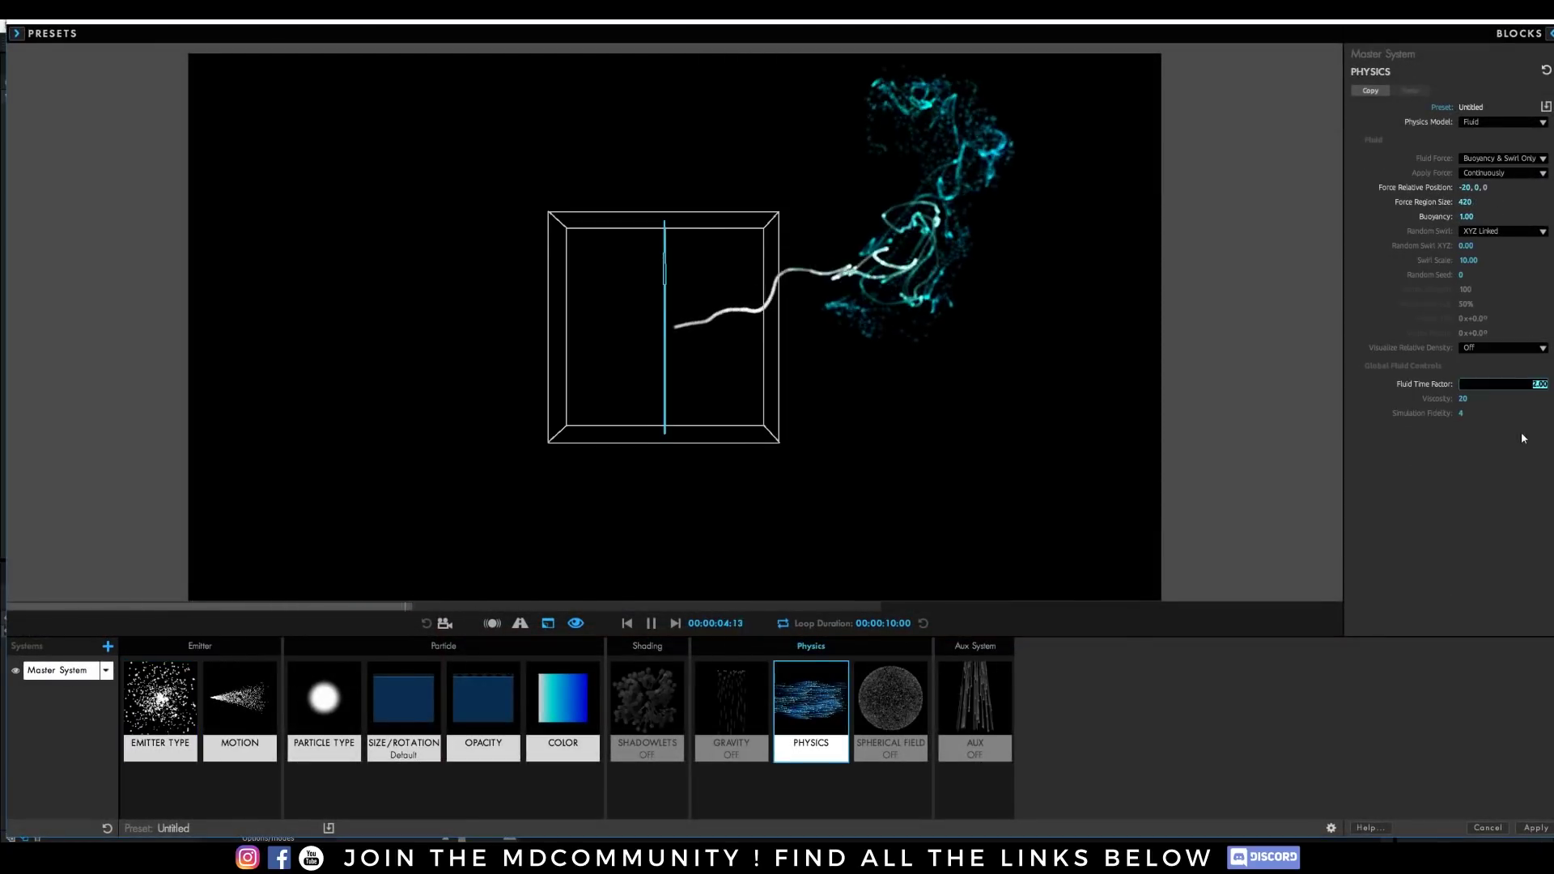
text(1.5)
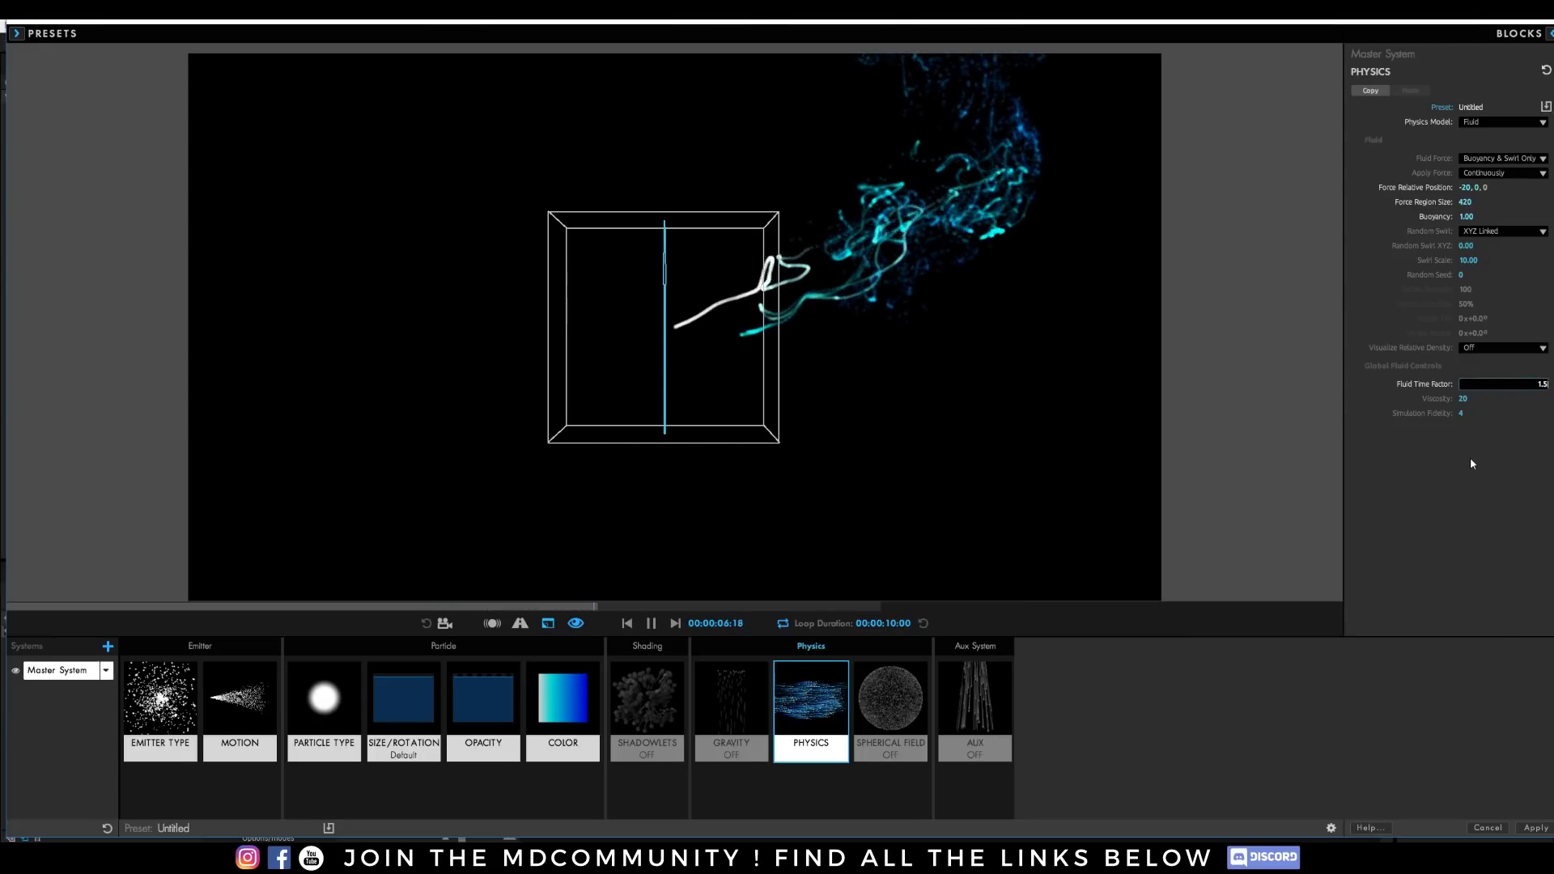
key(Return)
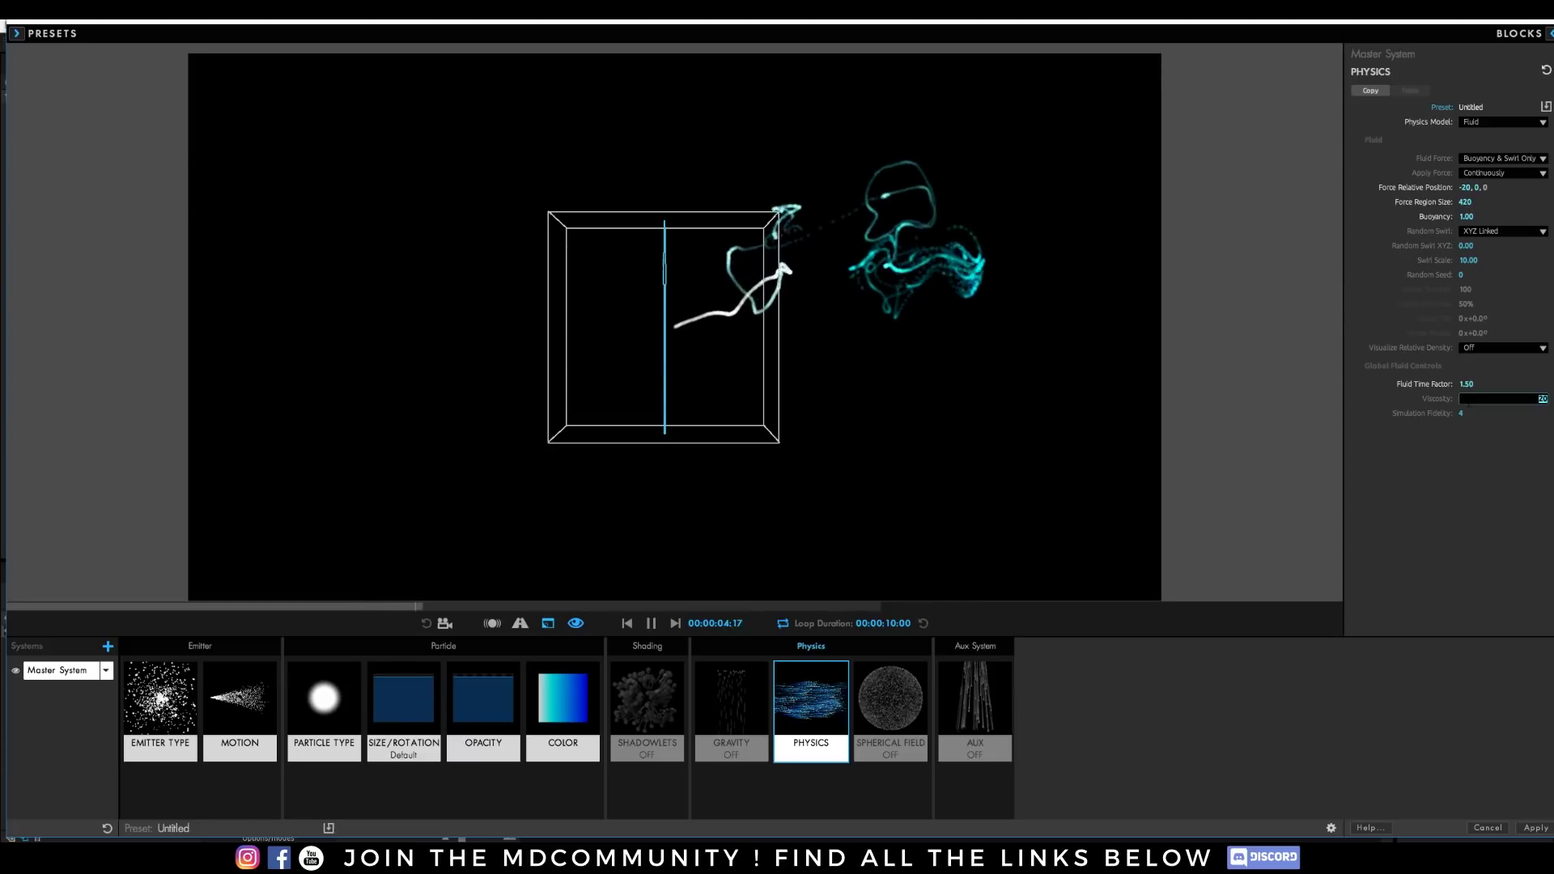
click(1462, 414)
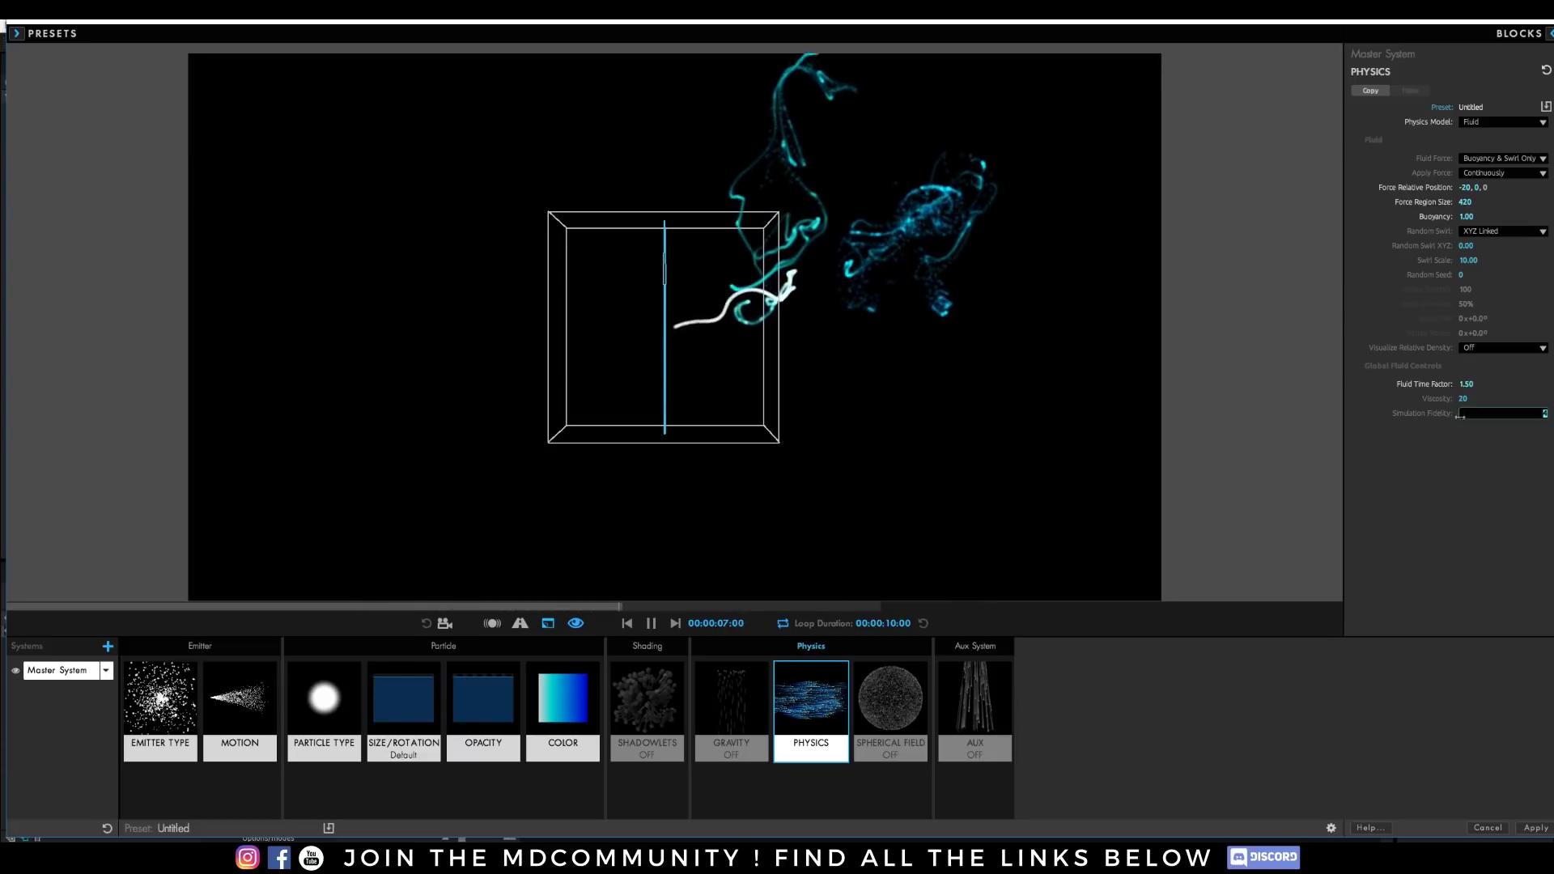
text(6)
key(Return)
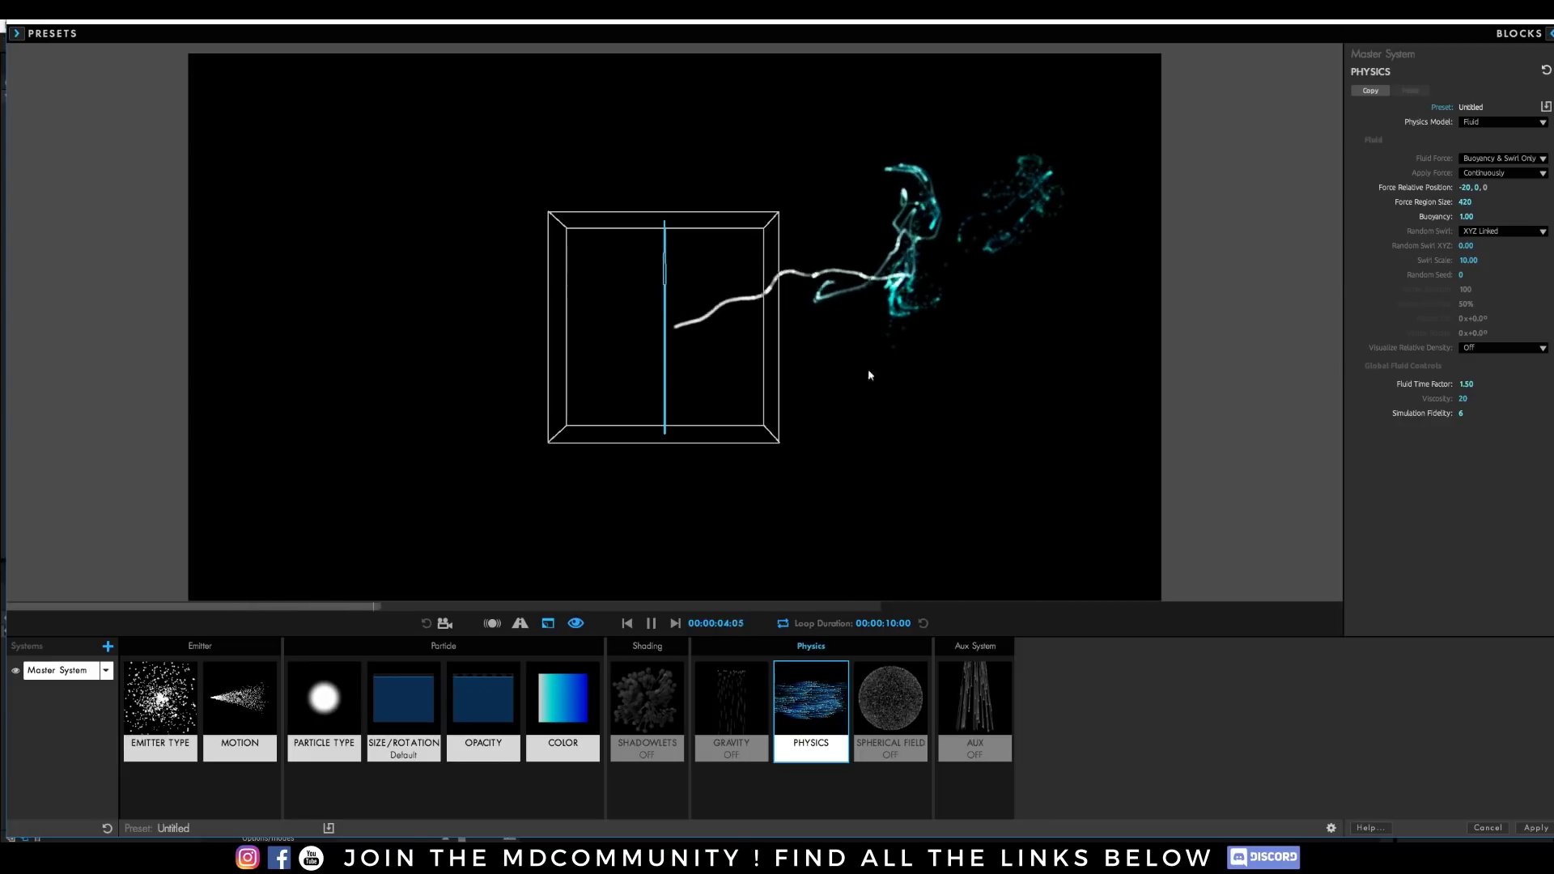
Set the emitter to 1153 particles per second and change the Emitter Type to Sphere
click(161, 700)
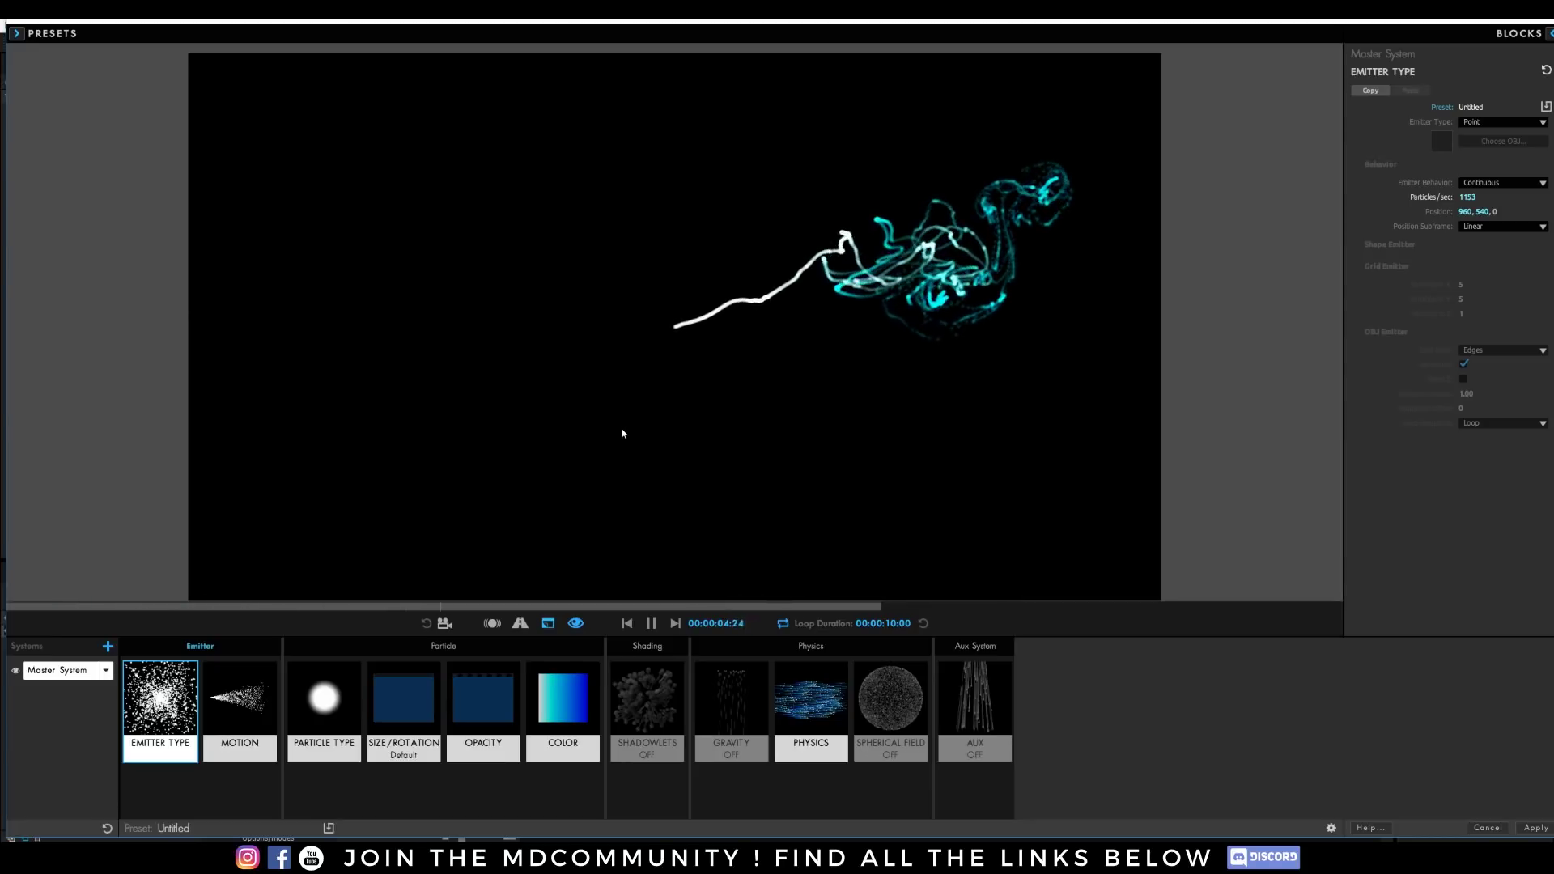
click(1503, 122)
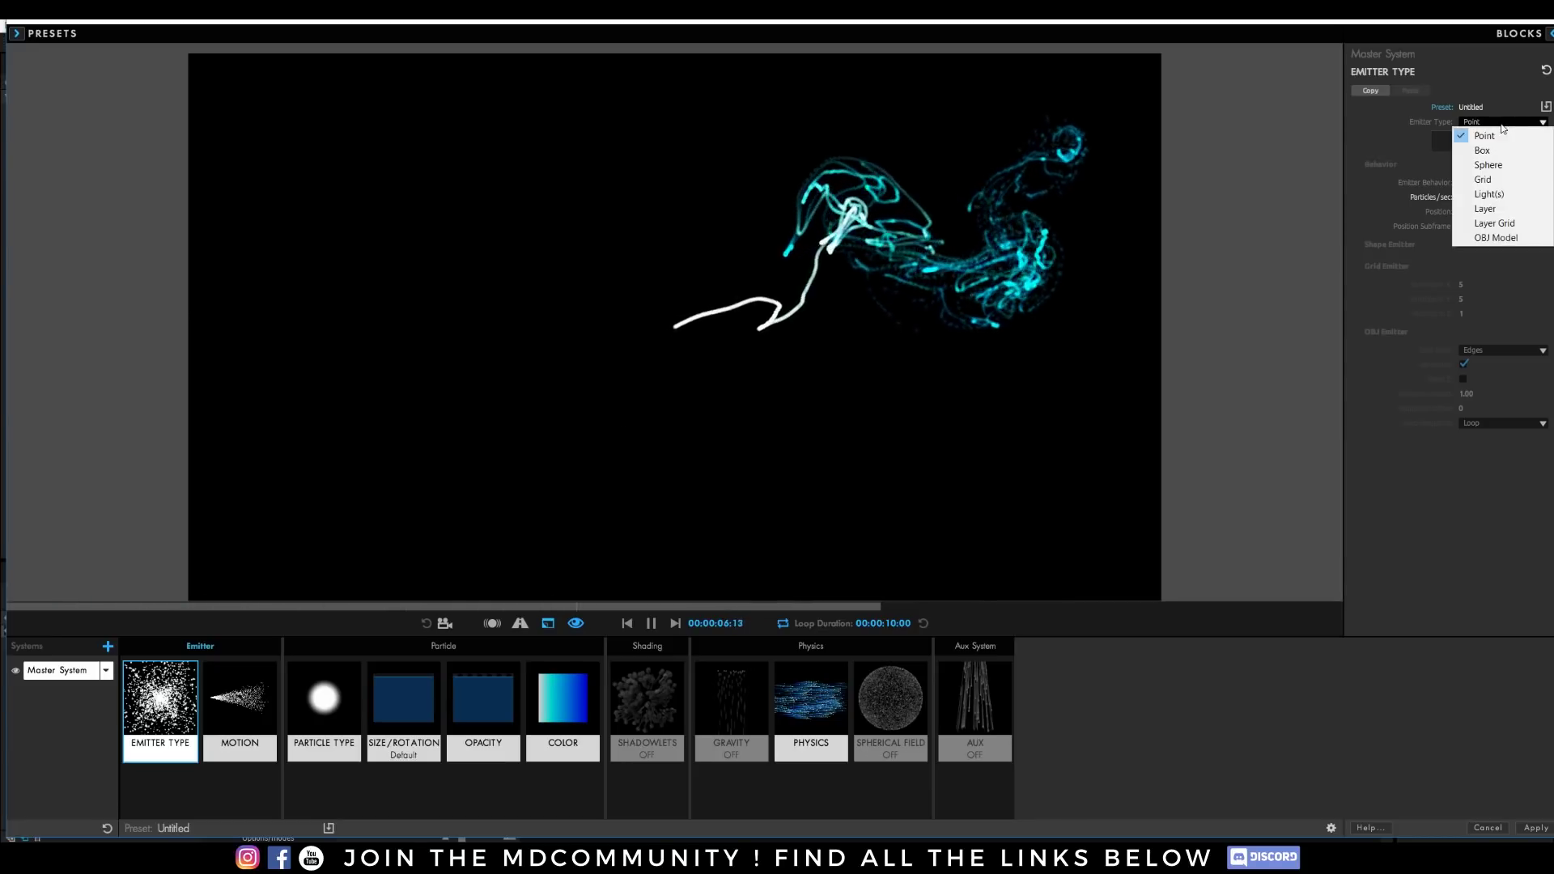
click(1488, 165)
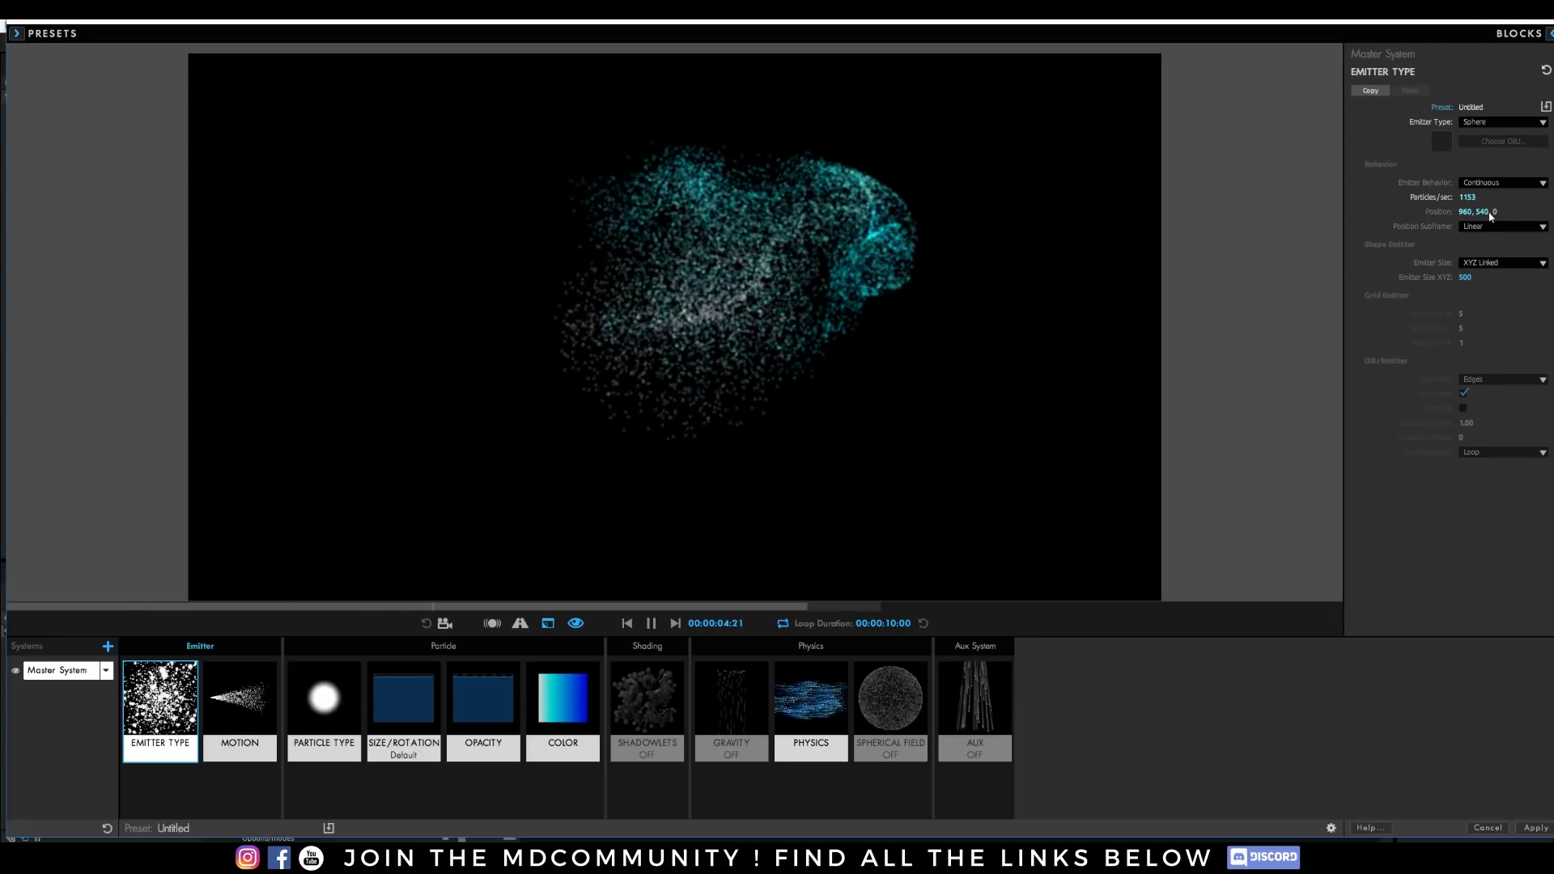
Try an Emitter Size XYZ of 50, set it to 25 instead, and apply the Designer changes
click(1465, 277)
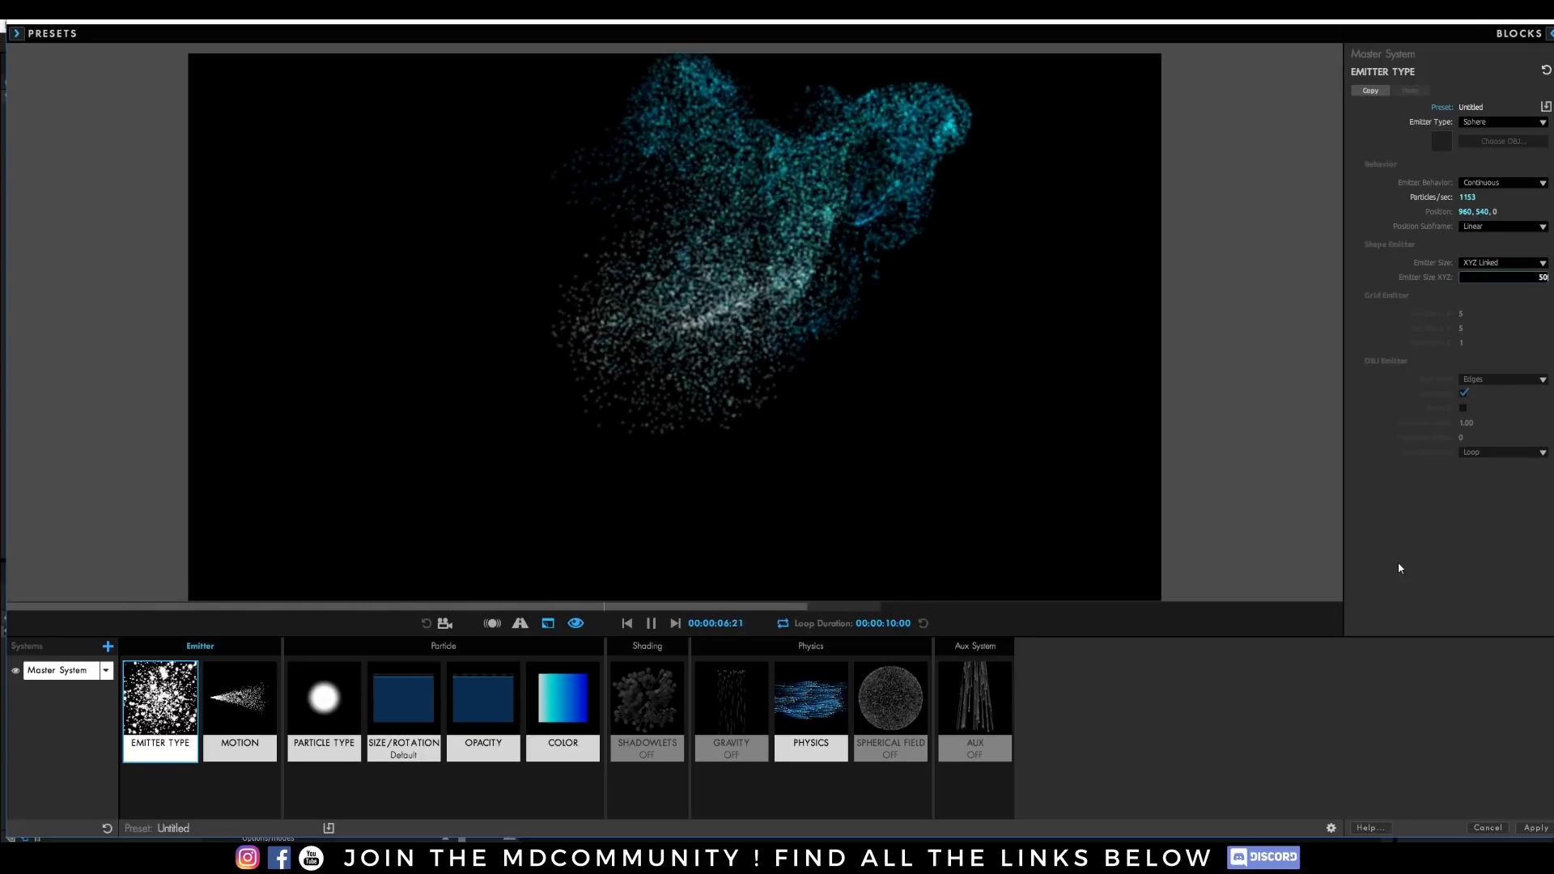
key(Return)
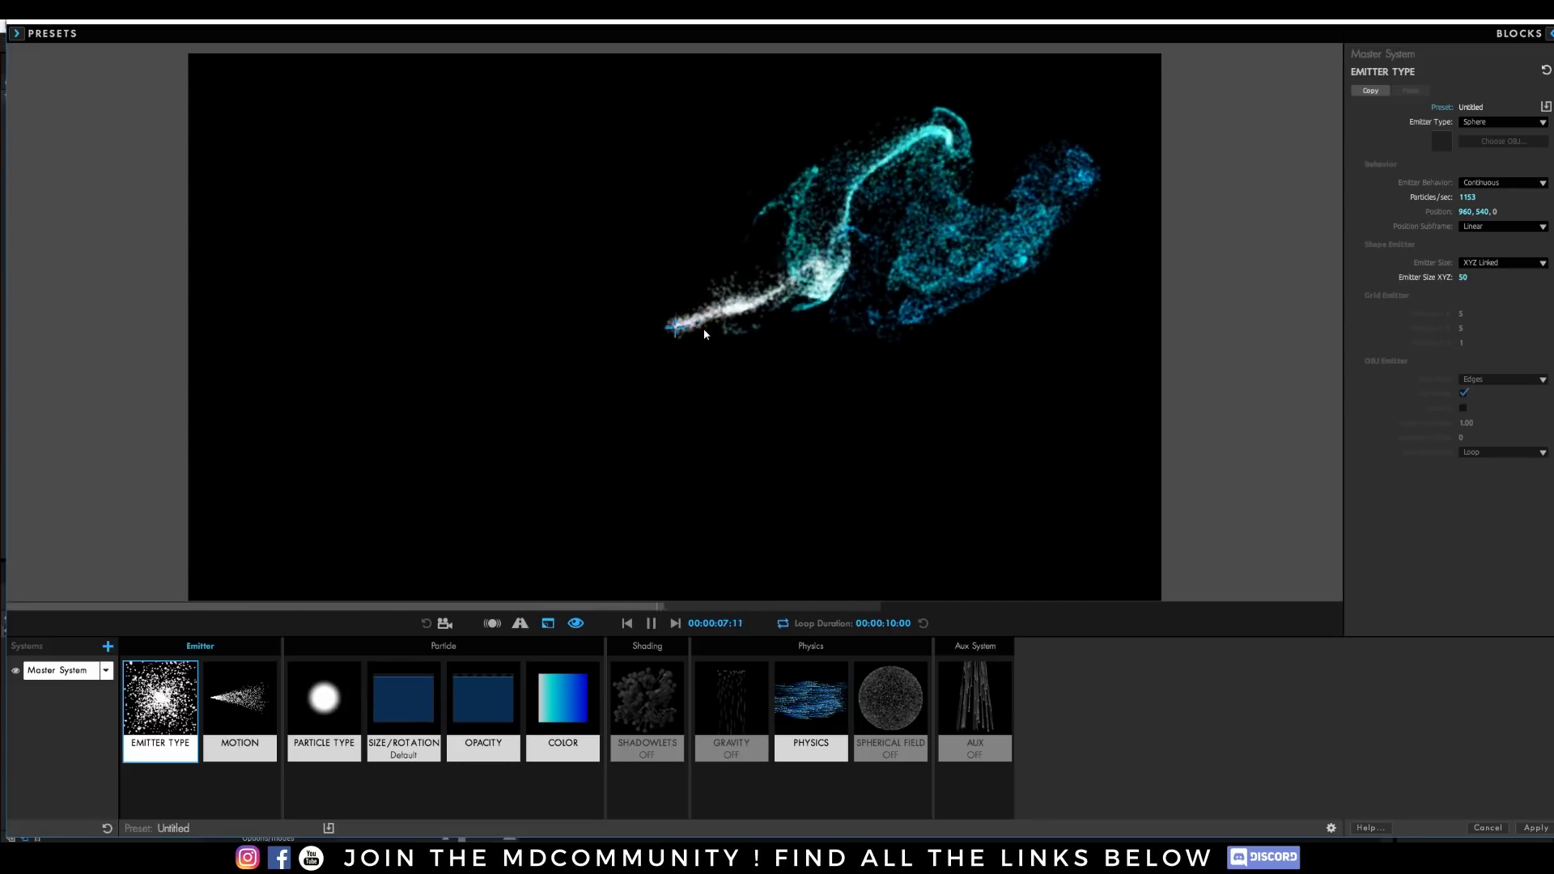
click(1467, 278)
text(25)
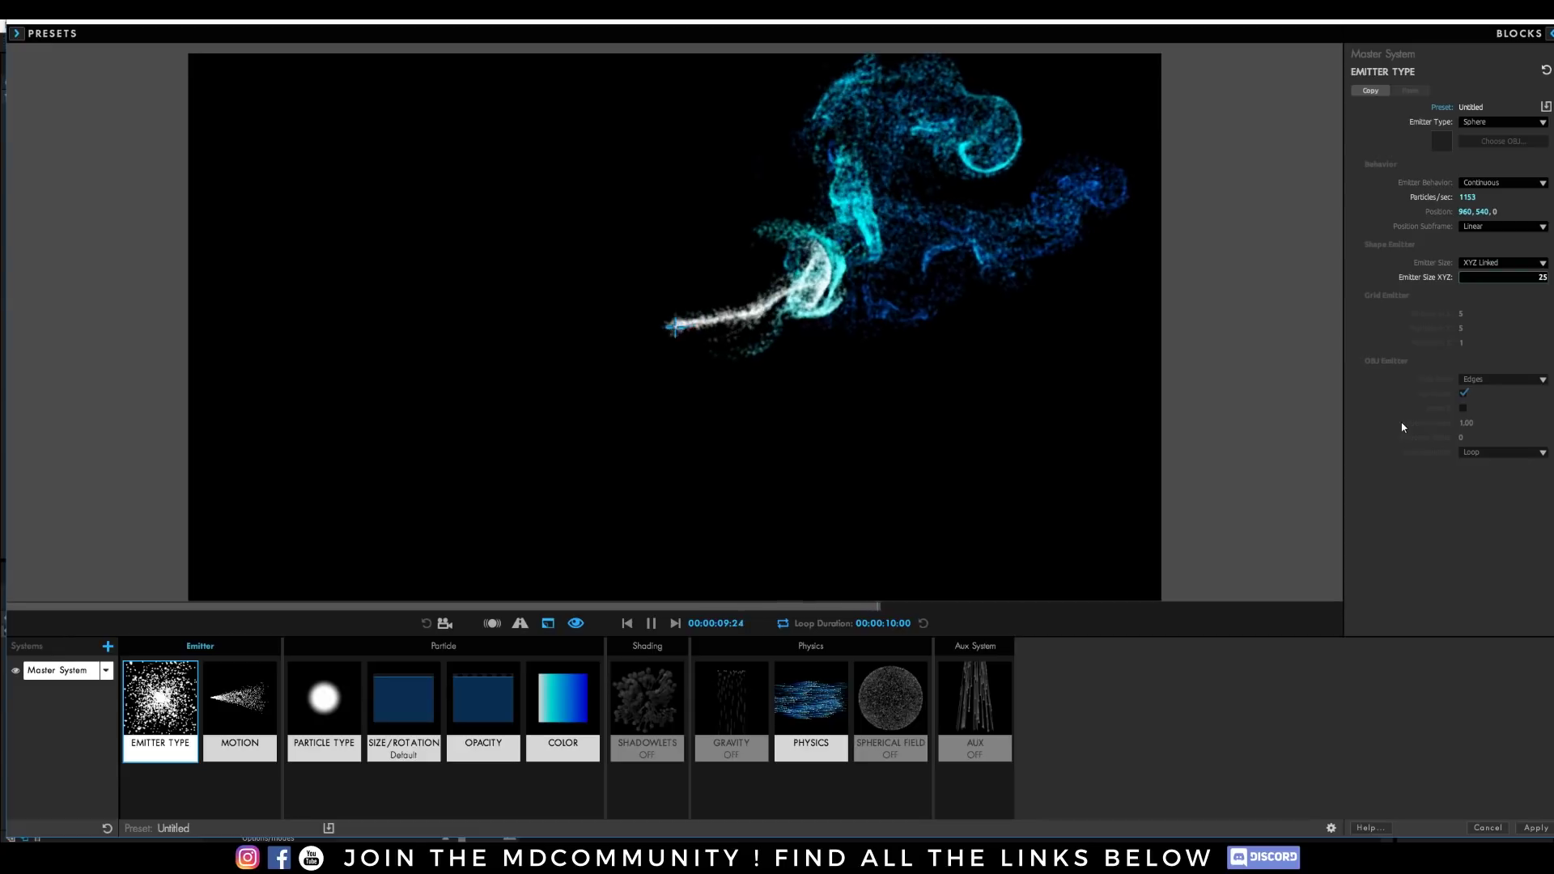
key(Return)
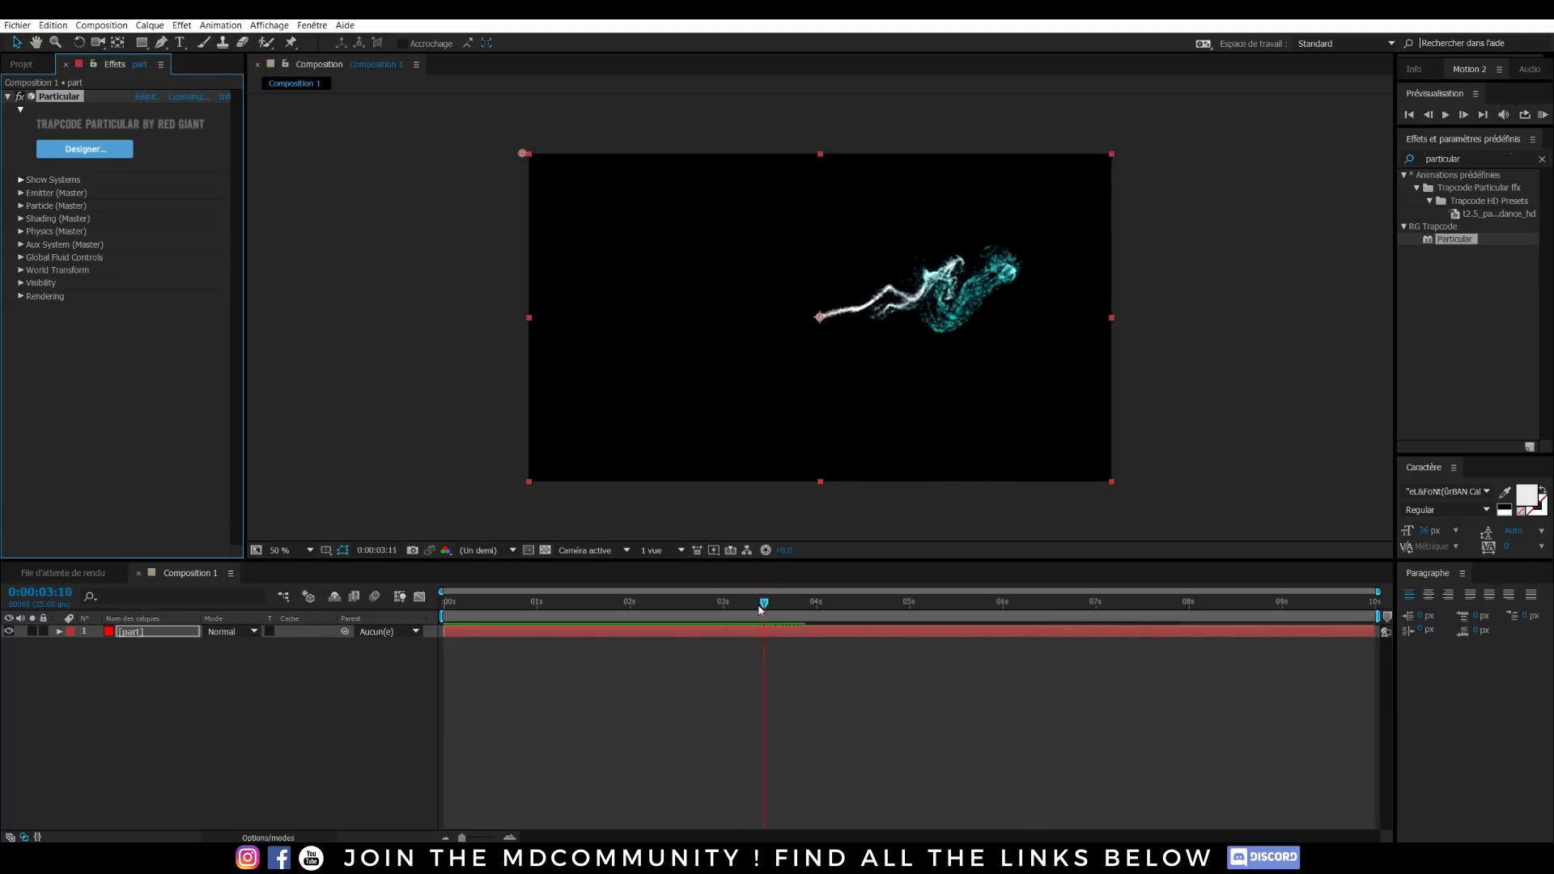
Add a two-node camera with the 50 mm preset to the composition and orbit it around the particle stream
drag(761, 609, 742, 609)
right_click(185, 697)
mouse_move(431, 709)
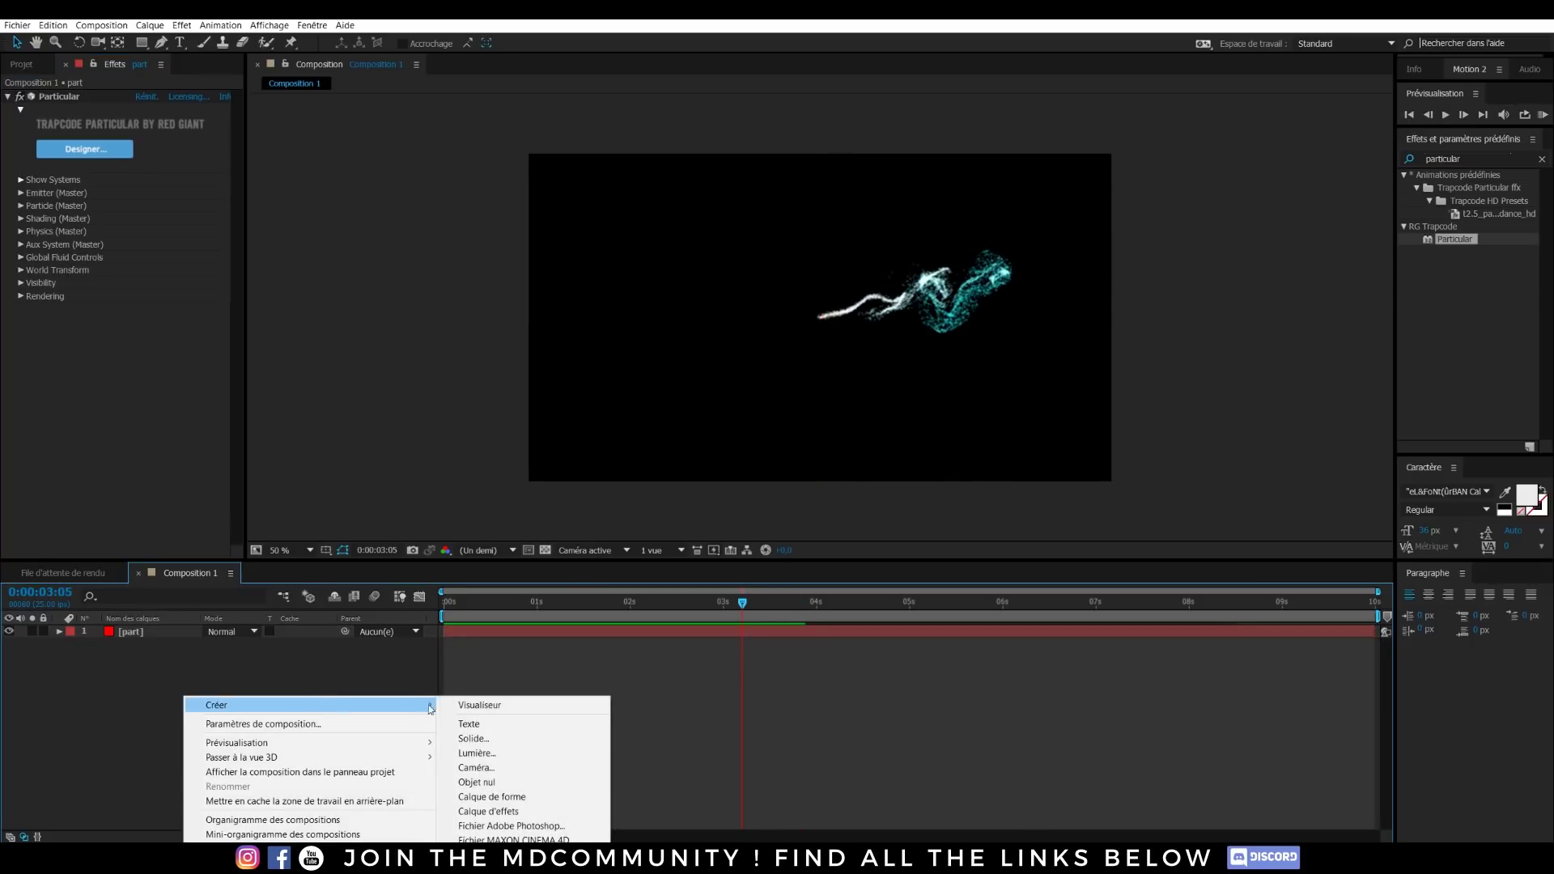
click(477, 767)
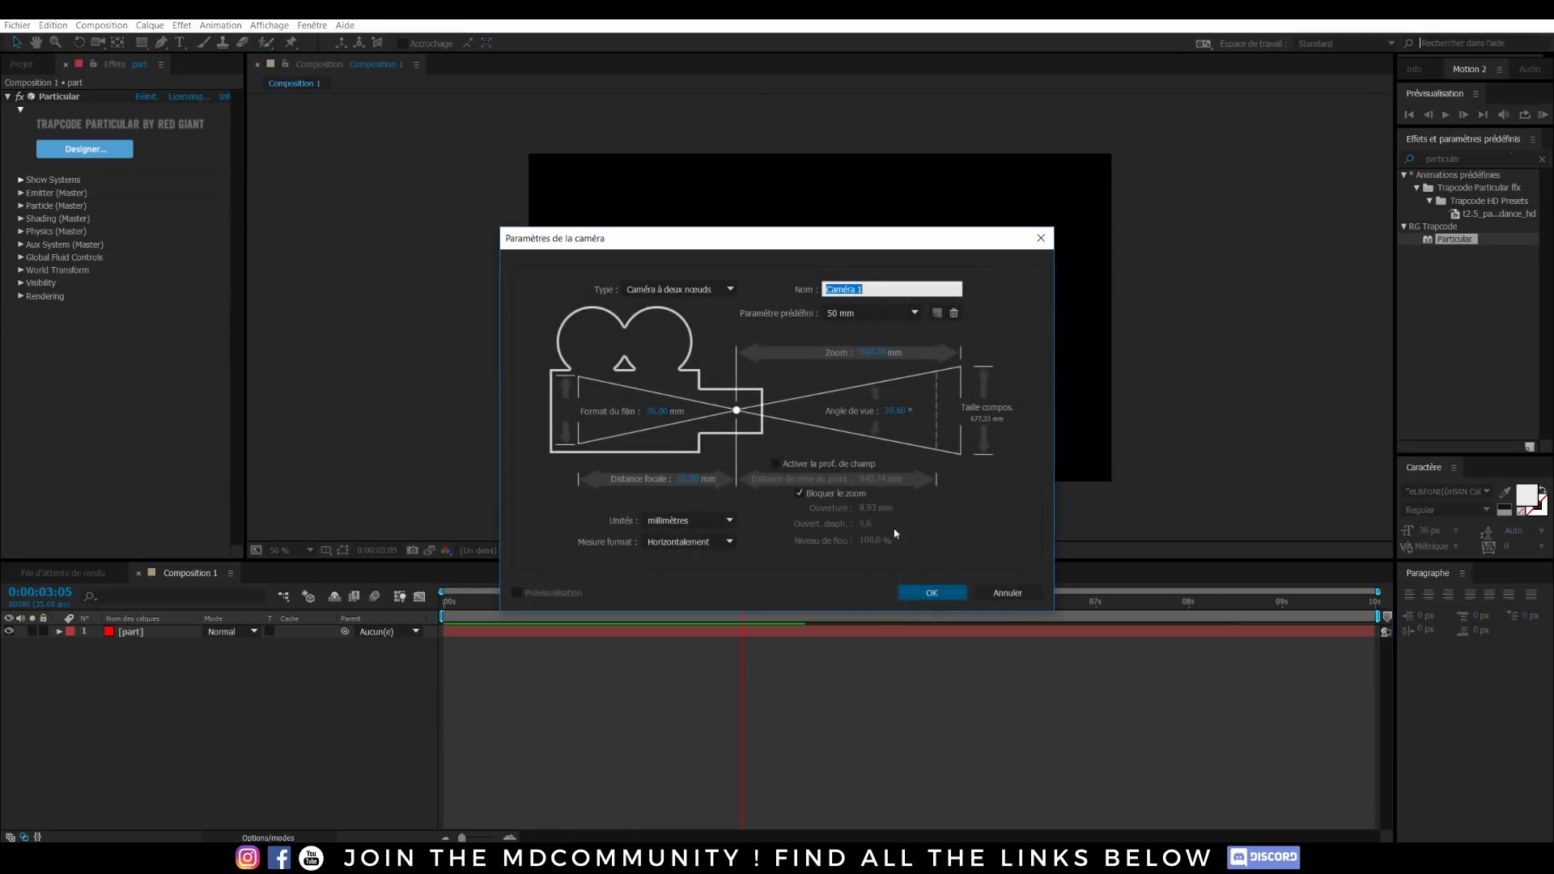
click(932, 593)
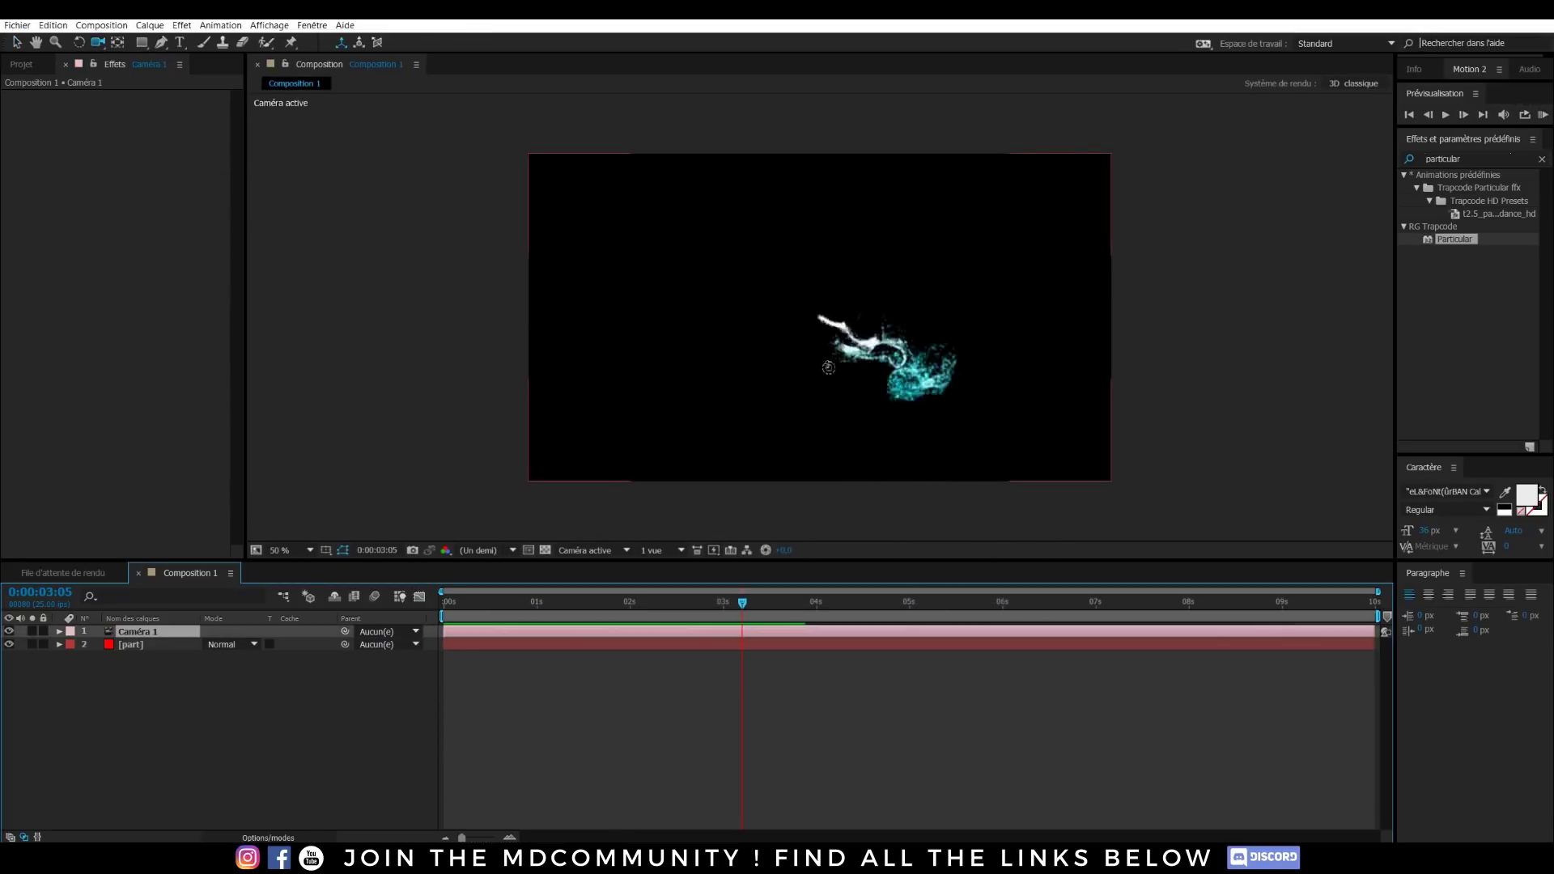
drag(879, 330, 846, 408)
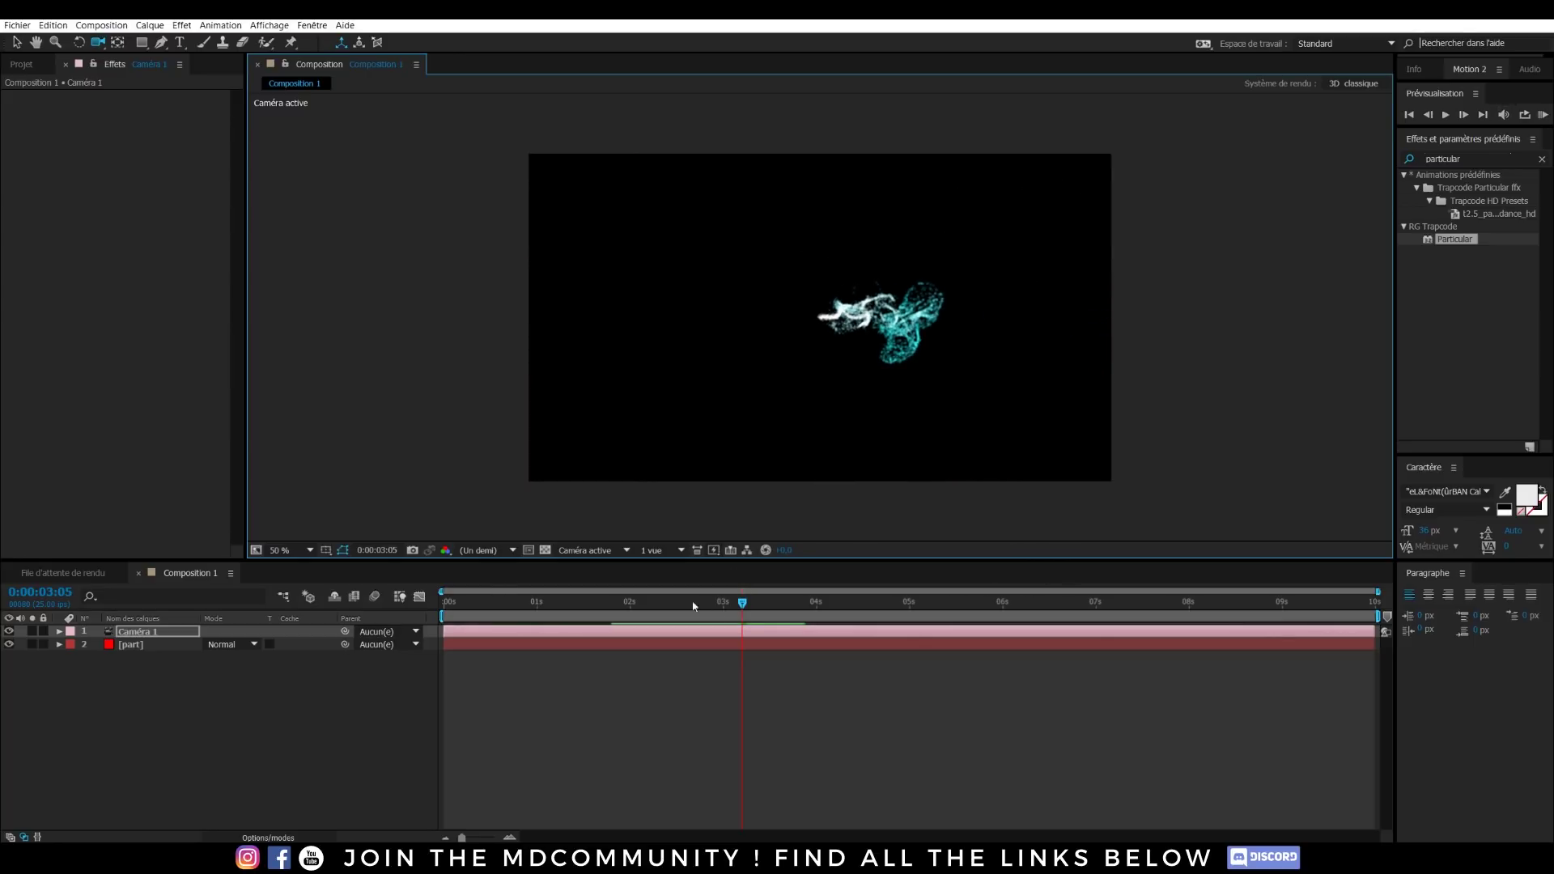
Preview the fluid animation from the first frame and view the stream's start from another camera angle
key(Home)
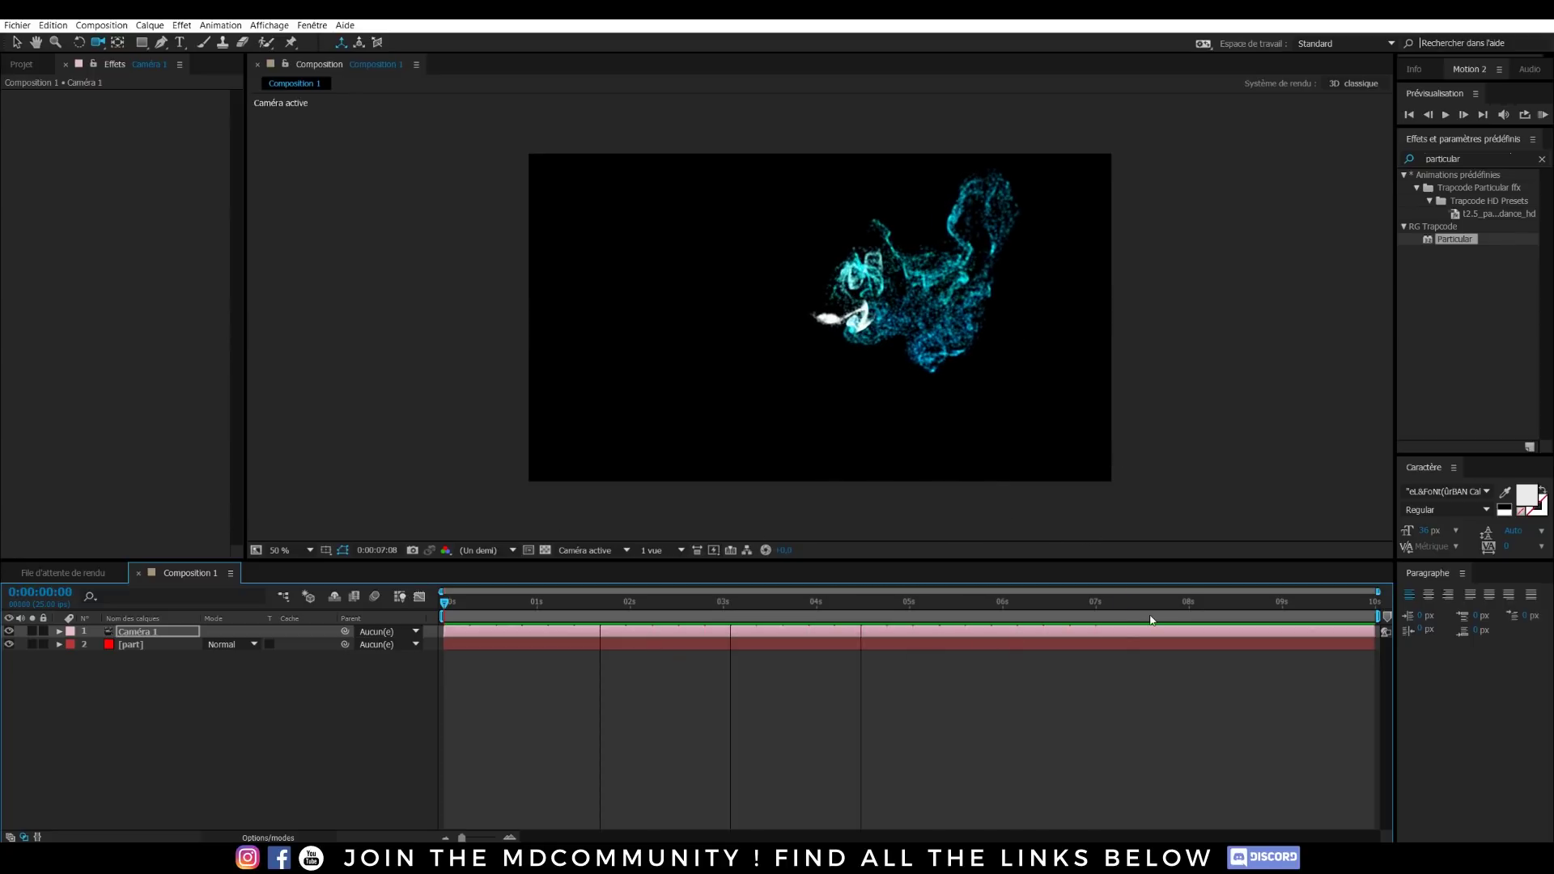
drag(1152, 620, 429, 604)
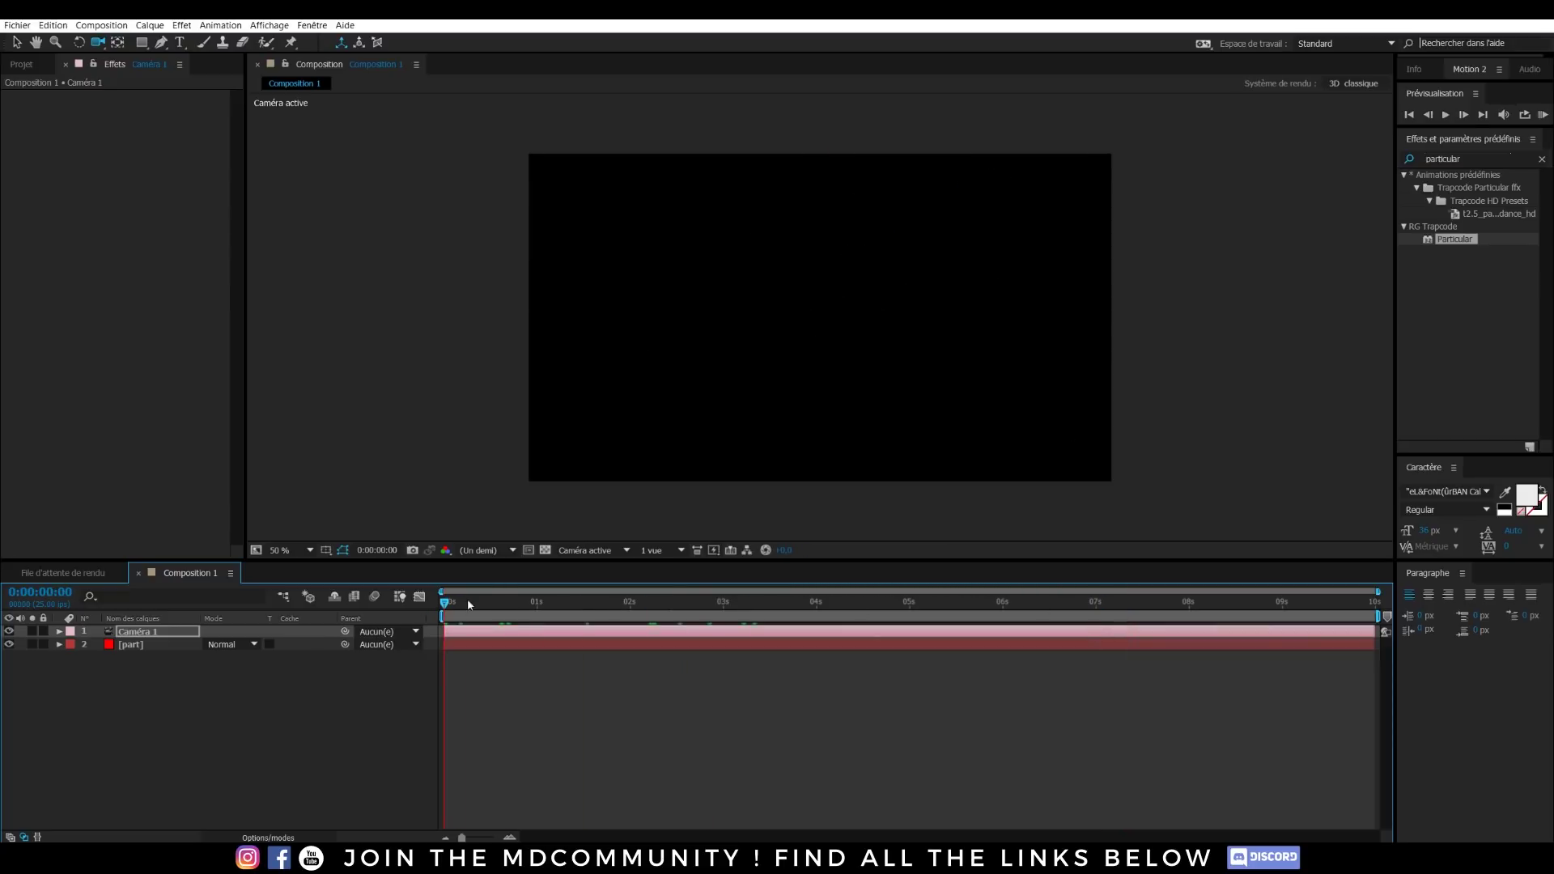
drag(838, 325, 863, 326)
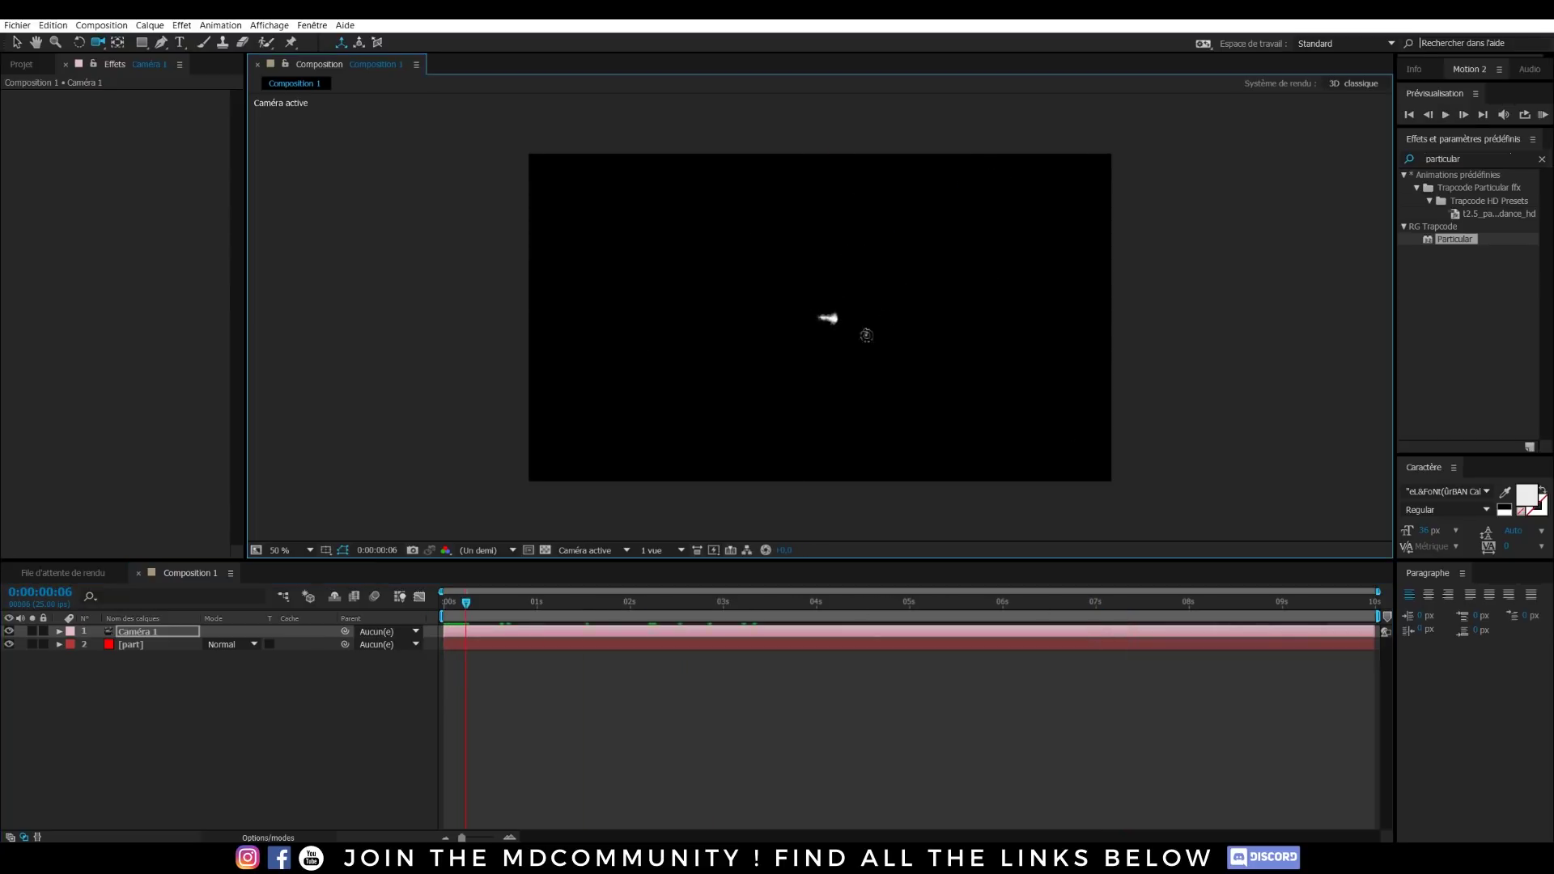
Delete the camera layer and remove the Particular effect from the part layer
click(151, 622)
key(Delete)
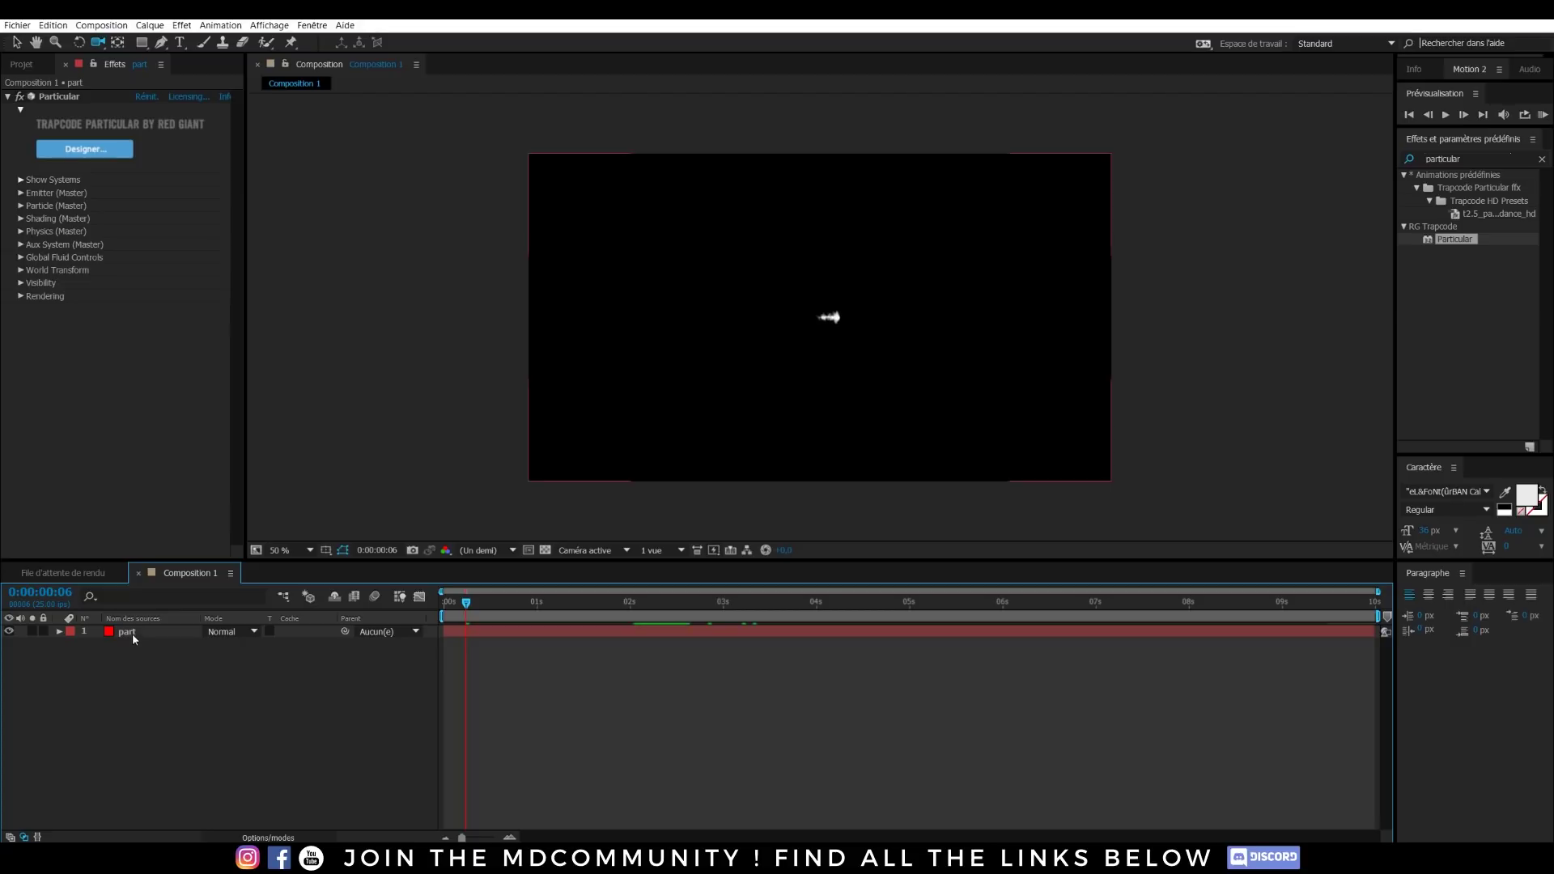
click(132, 633)
click(57, 95)
key(Delete)
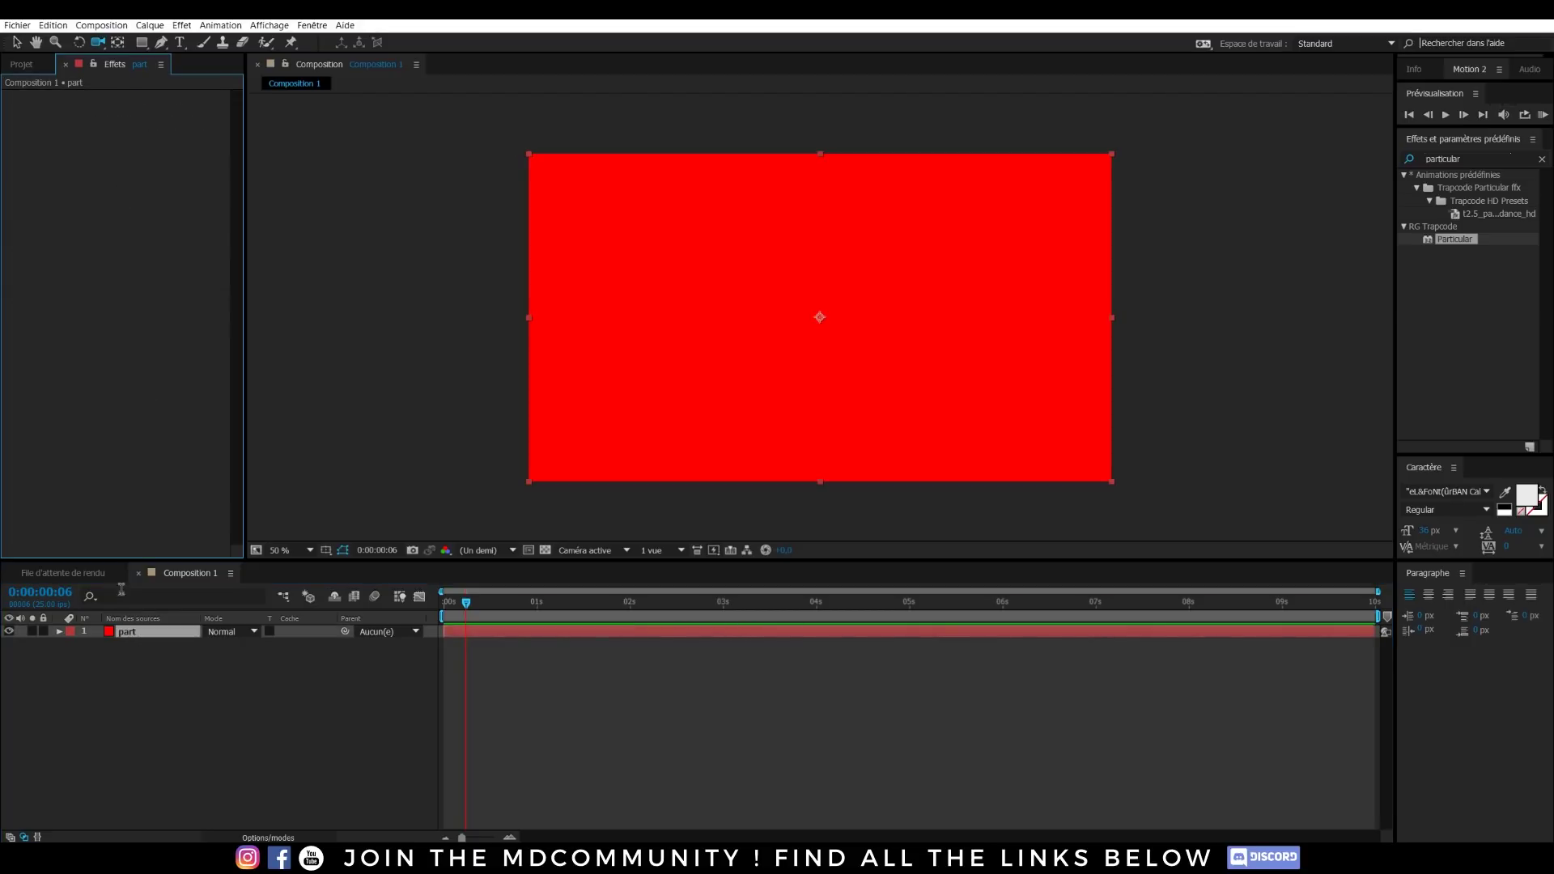
Find the Form effect and apply it to the part layer
key(ctrl+space)
text(fond)
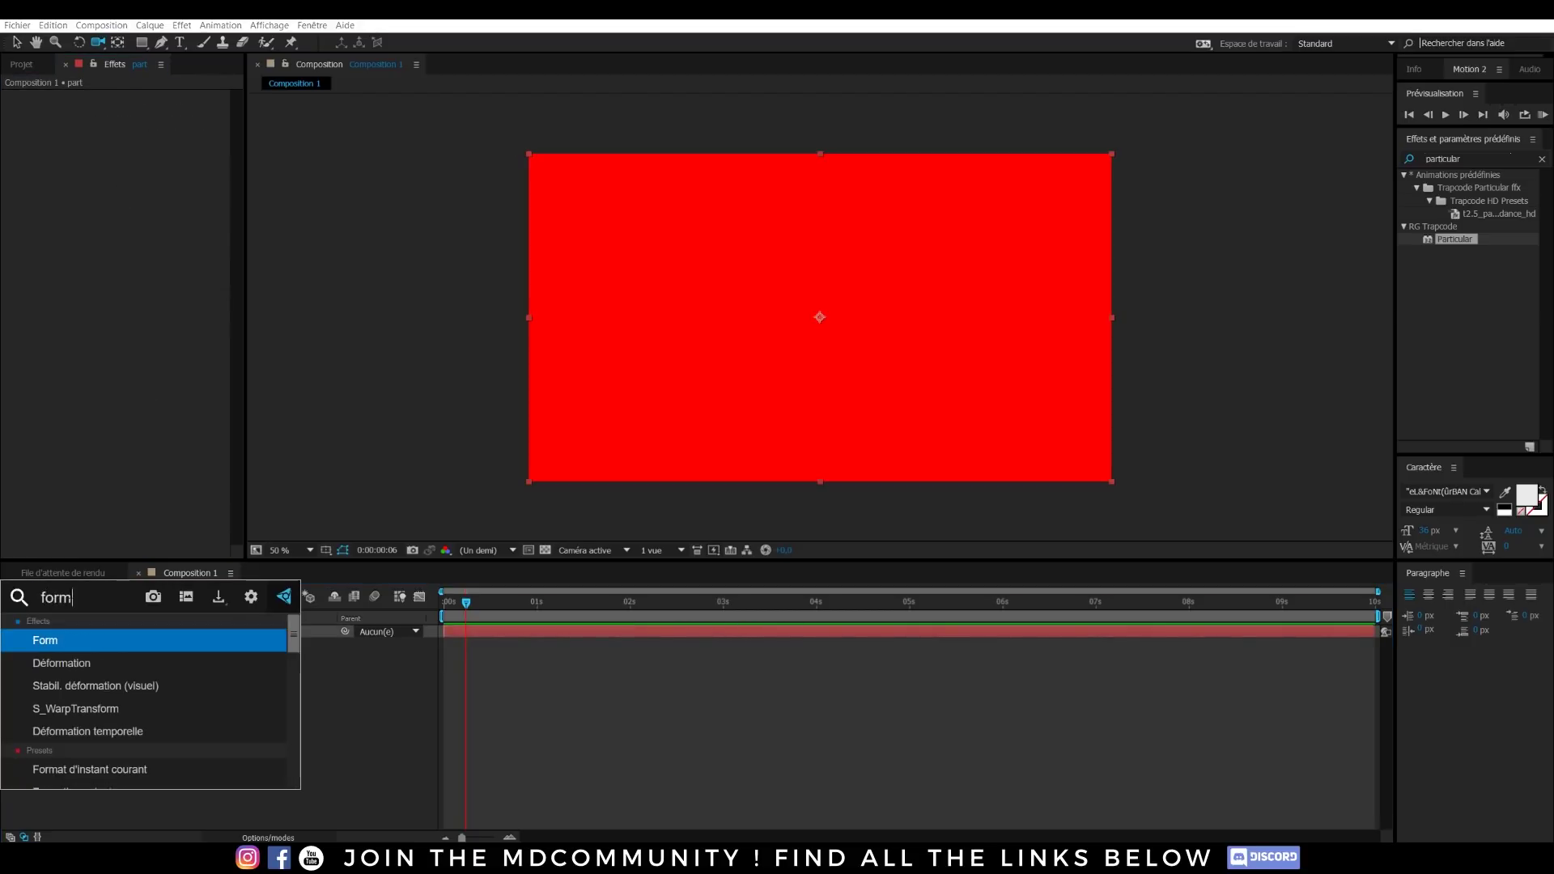
click(64, 634)
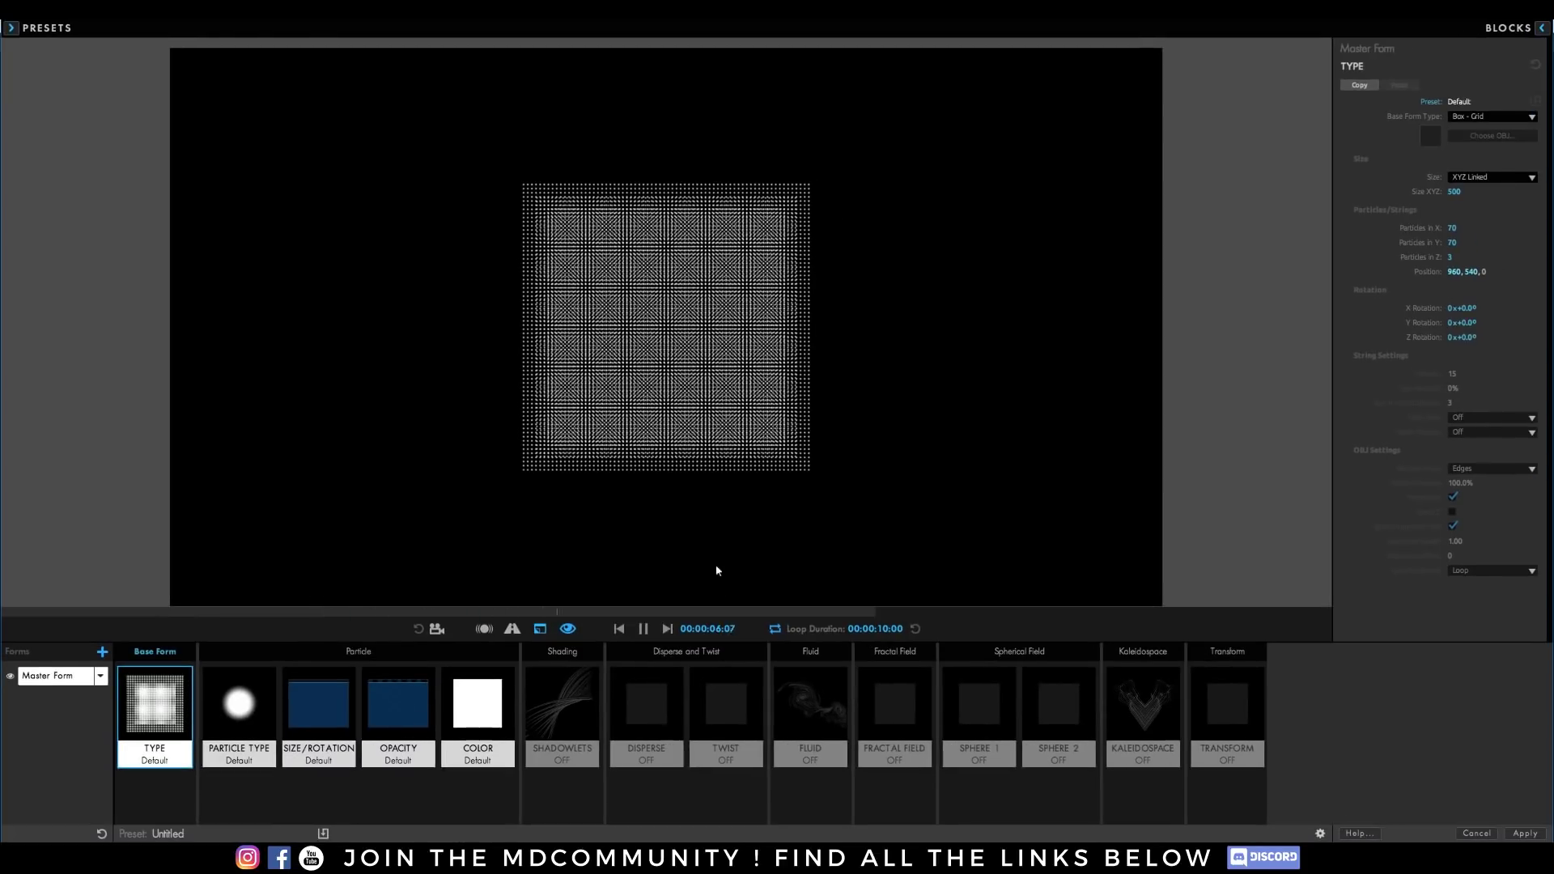
Try the Bouyant Tube preset in the Designer's Fluid block, then apply Bouyant Vortex instead
click(819, 720)
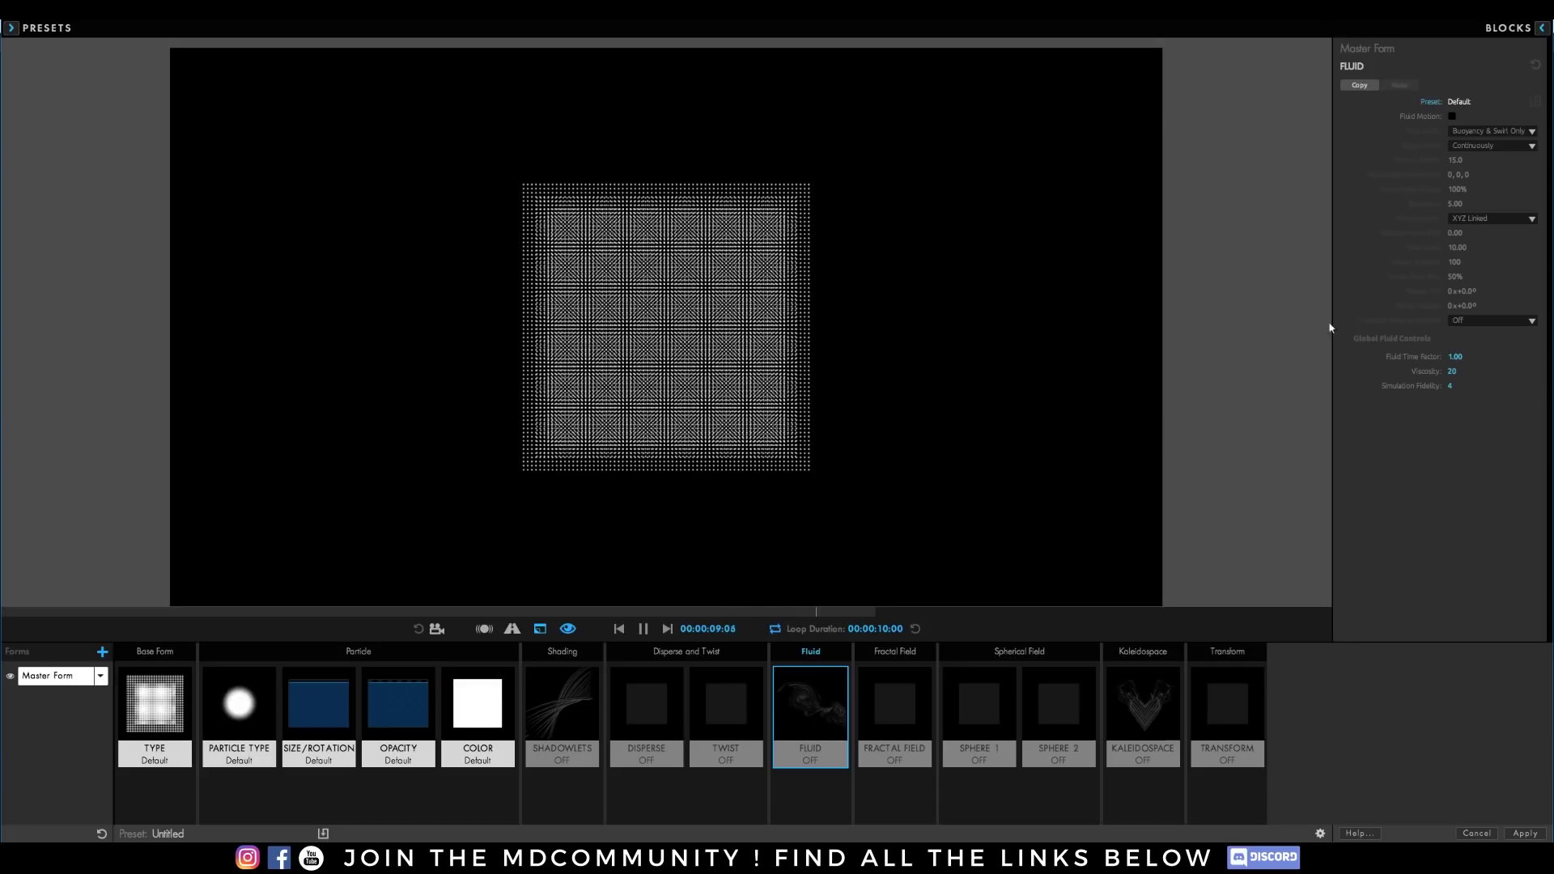
click(1431, 102)
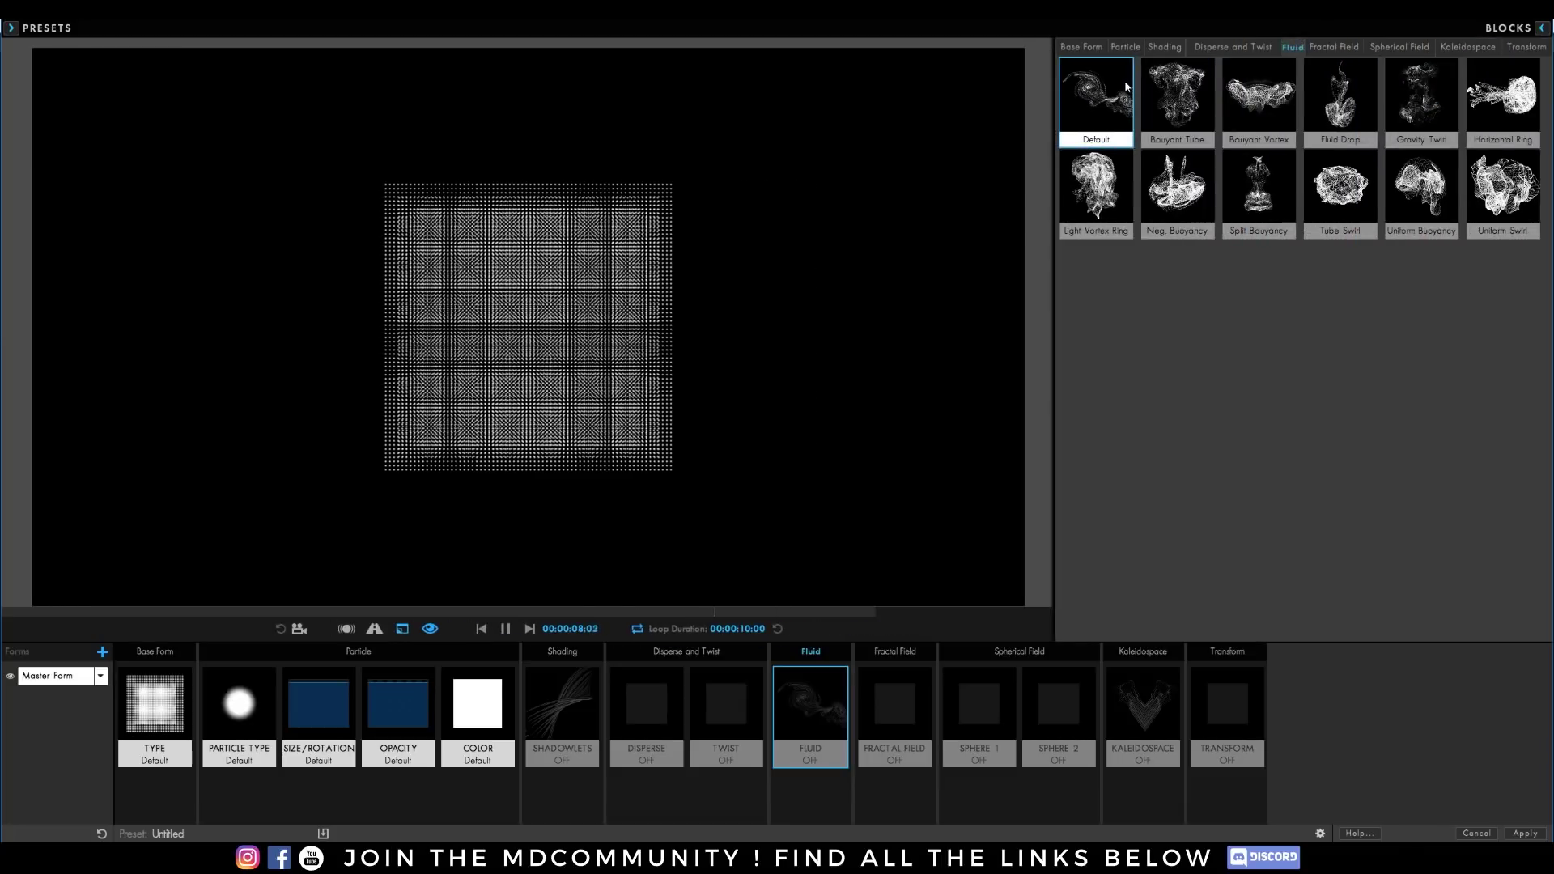
click(1195, 130)
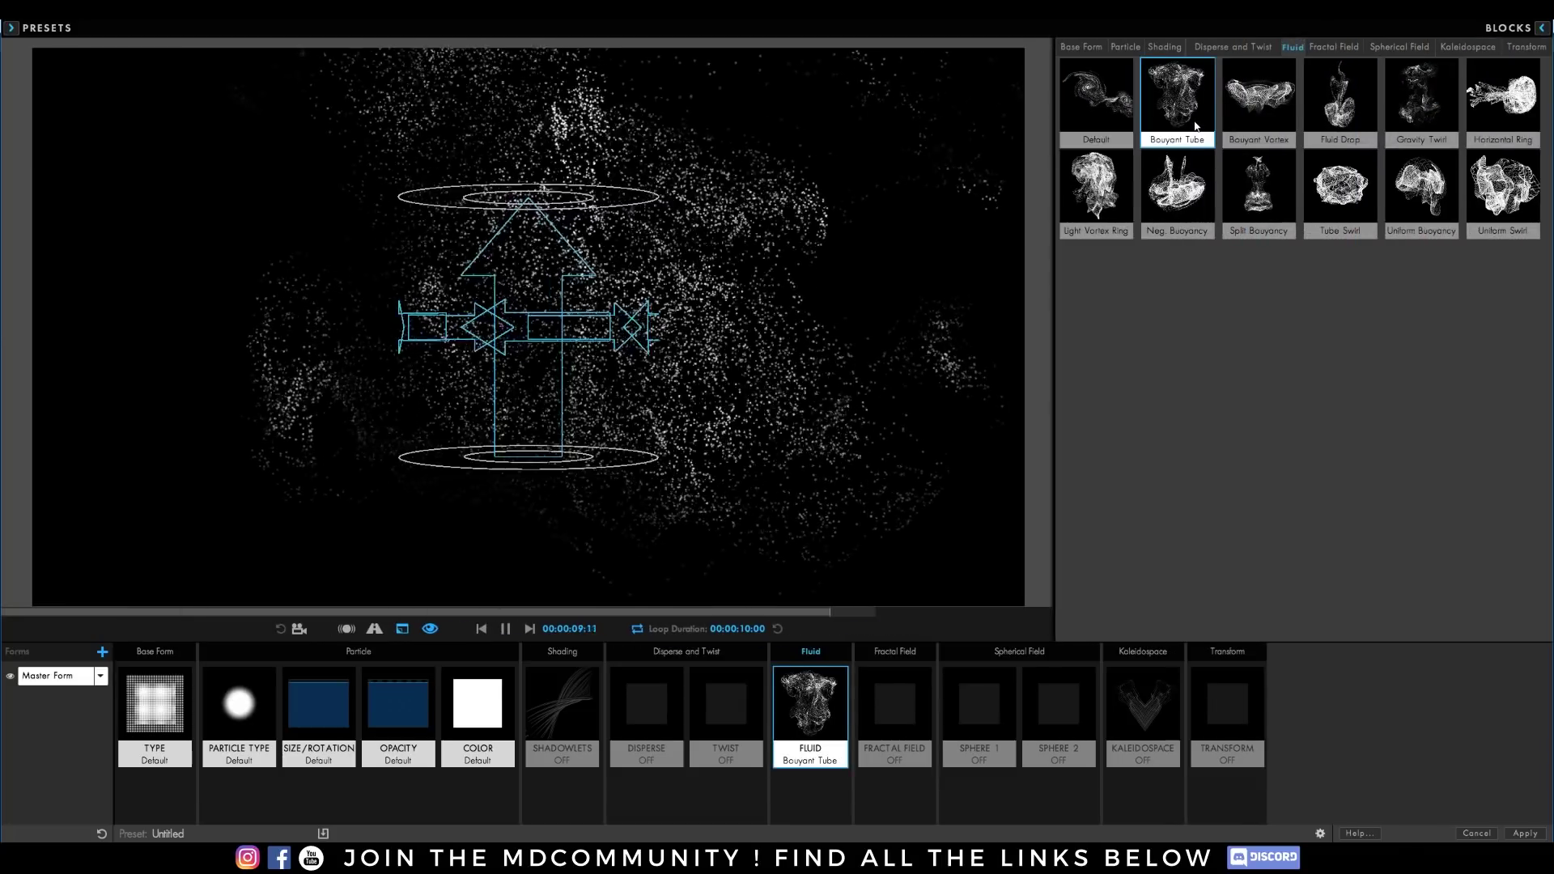
click(1096, 120)
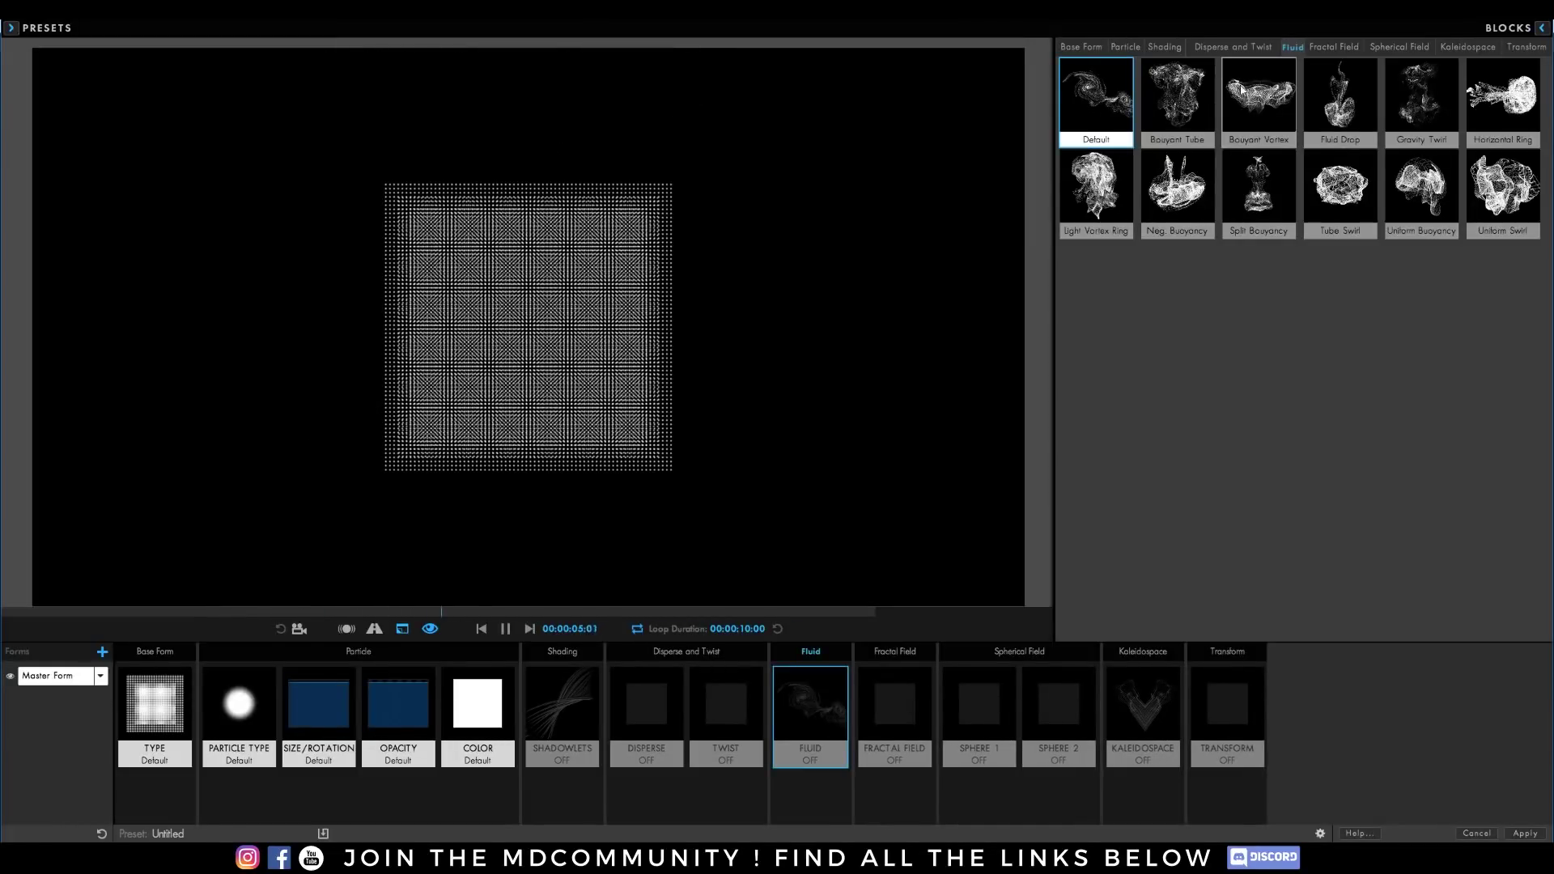
click(1287, 84)
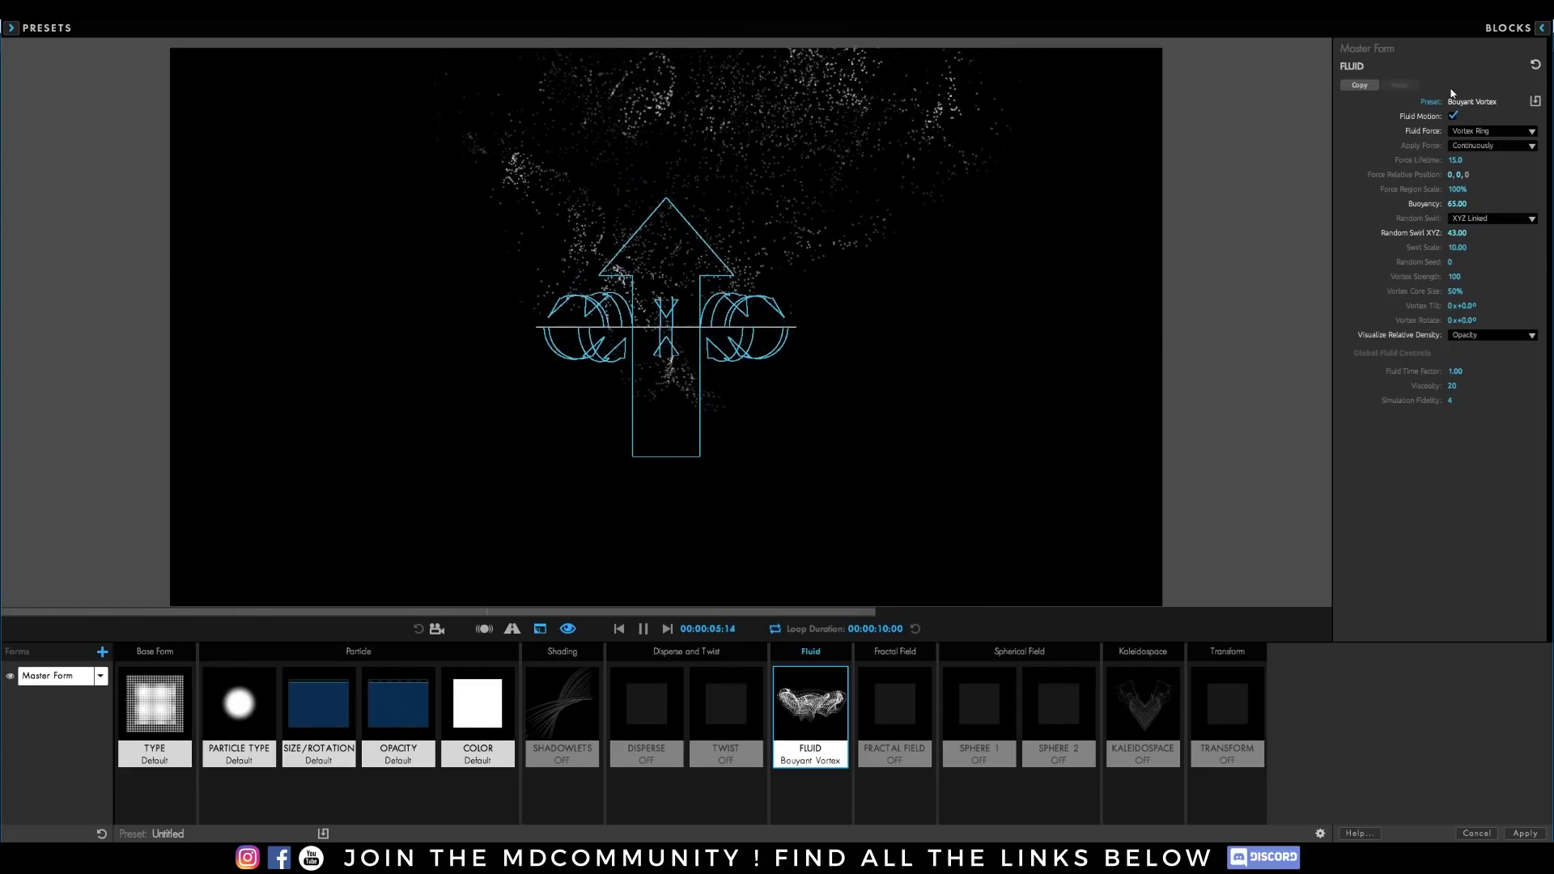
click(1541, 28)
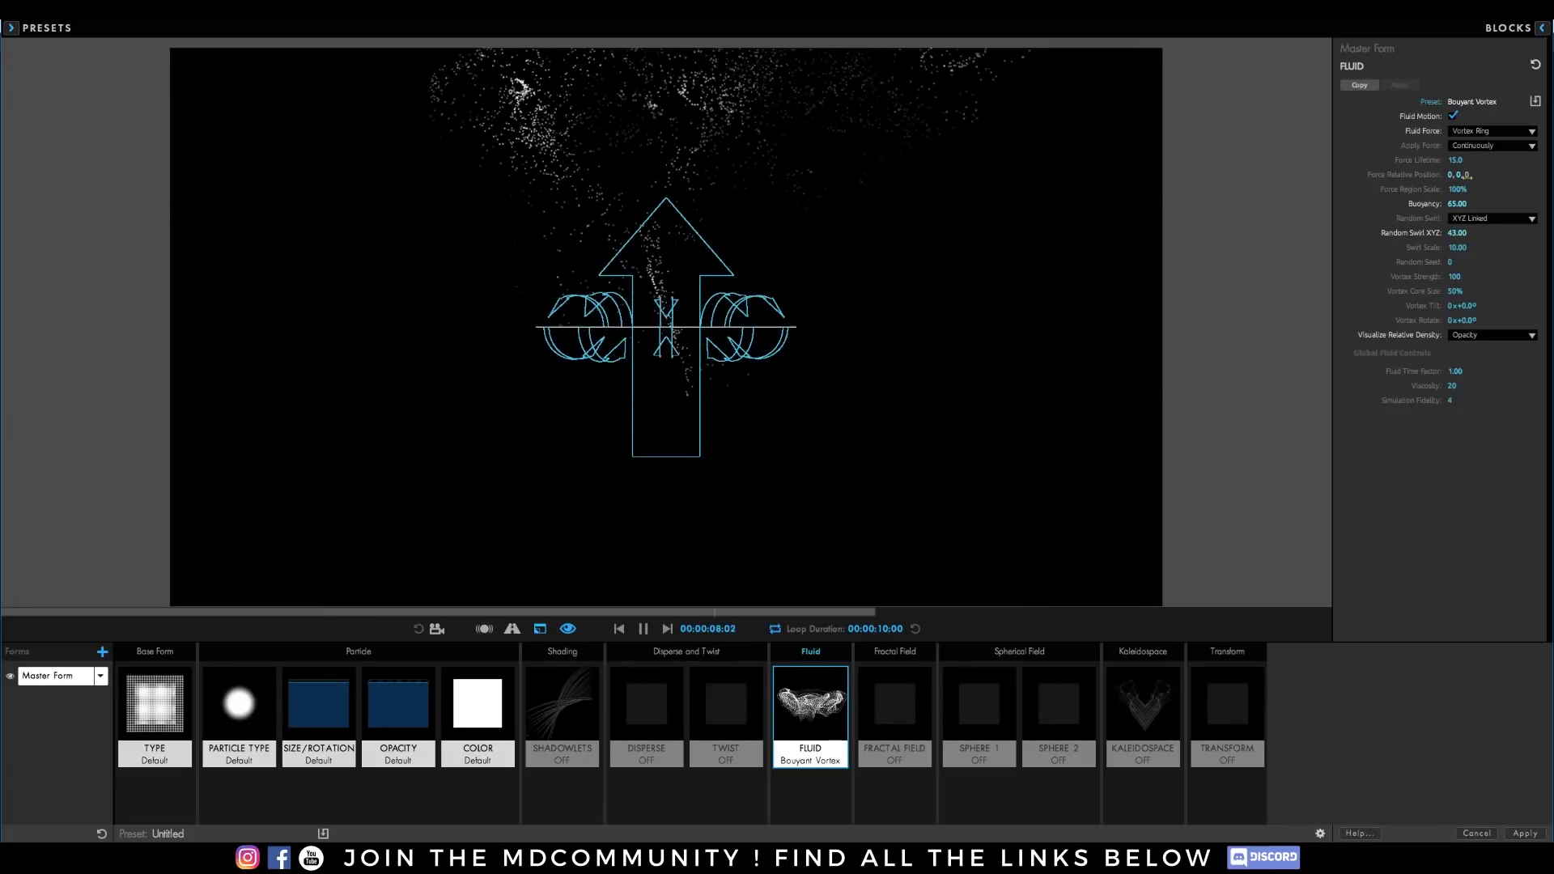
Set the fluid's Force Region Scale to 96% and its Buoyancy to 50
click(1457, 188)
text(96)
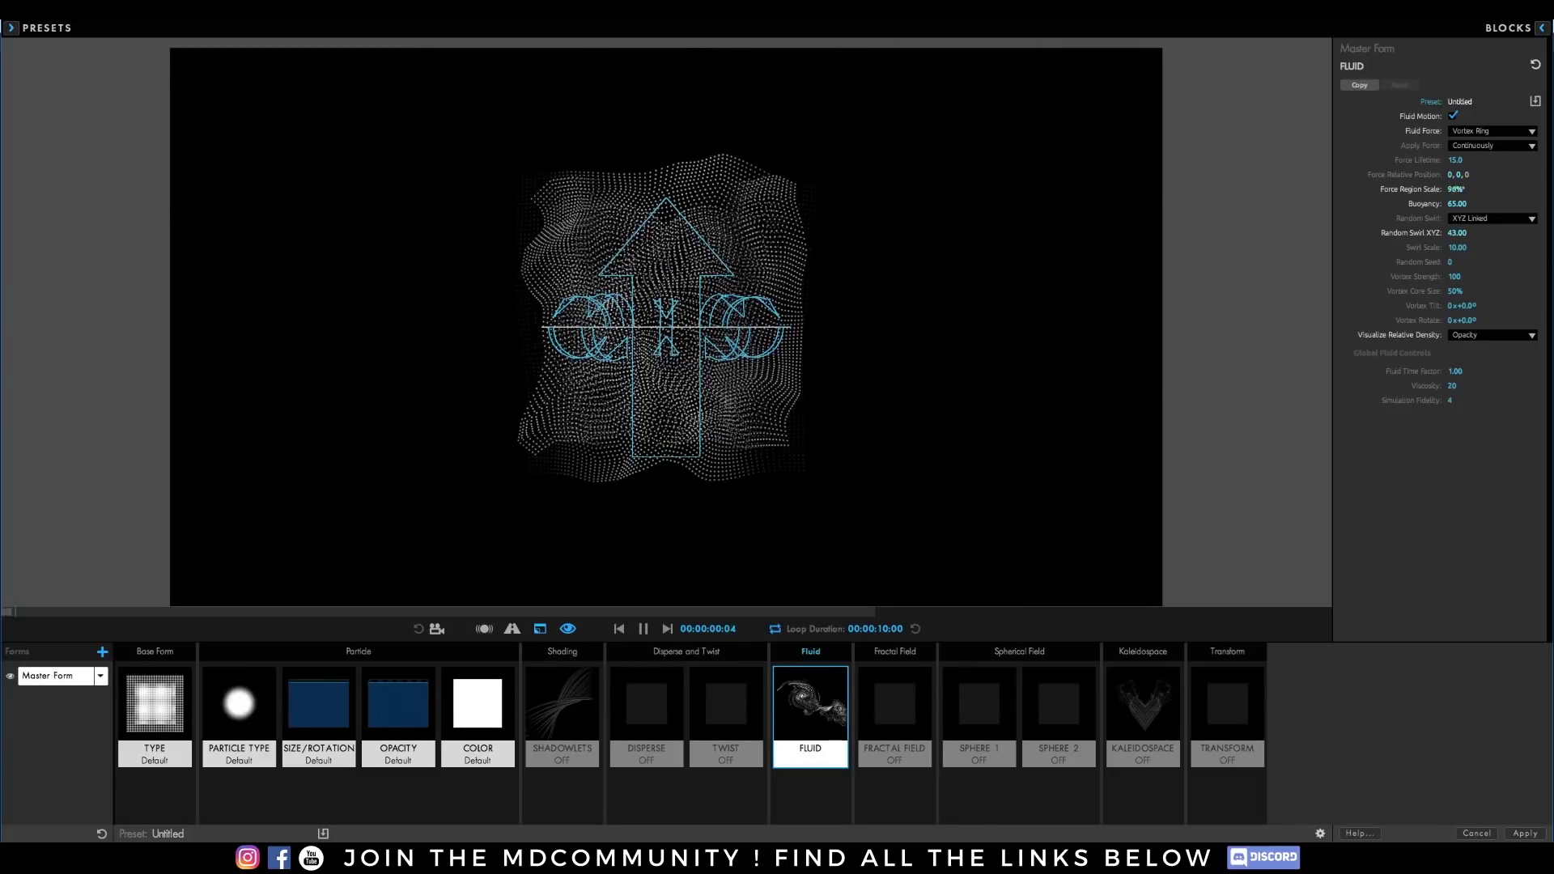
key(Tab)
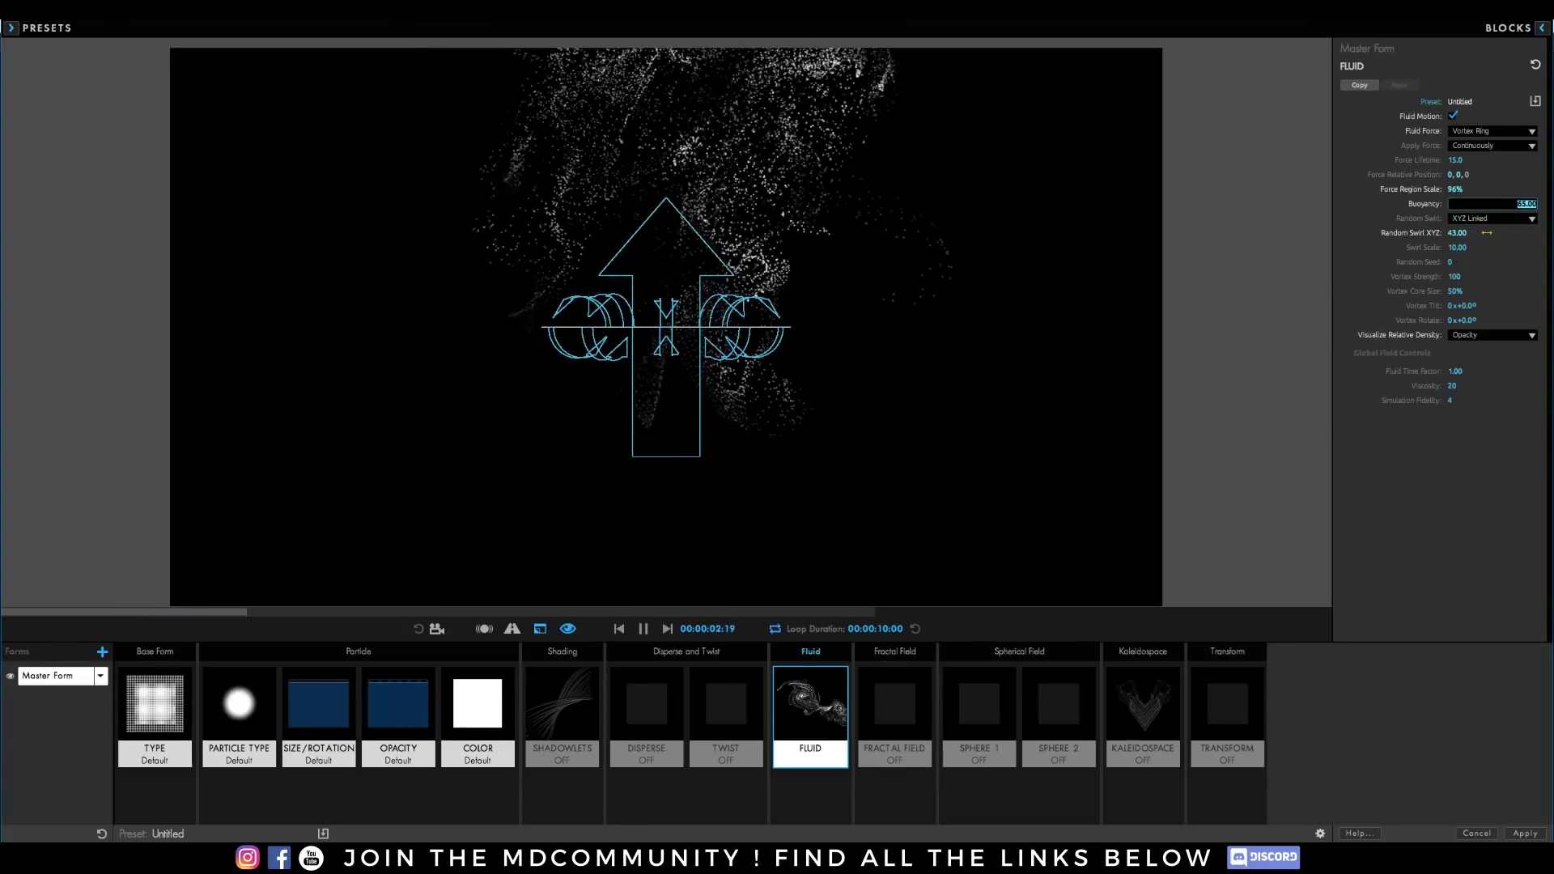
key(Return)
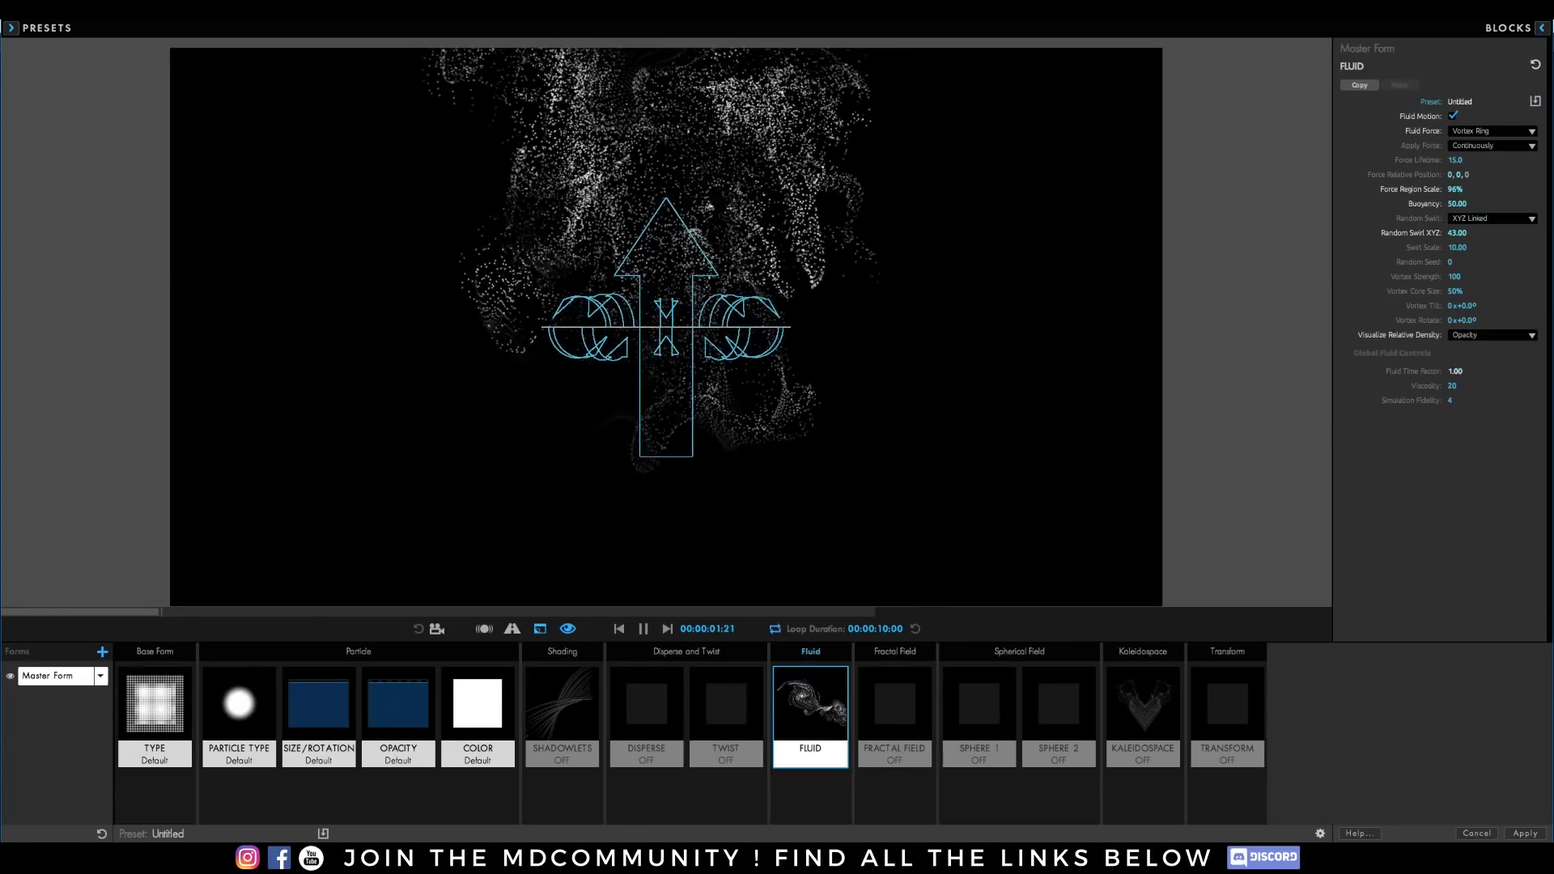
Set the Fluid Time Factor to 0.5 and the Simulation Fidelity to 10
text(0.5)
key(Return)
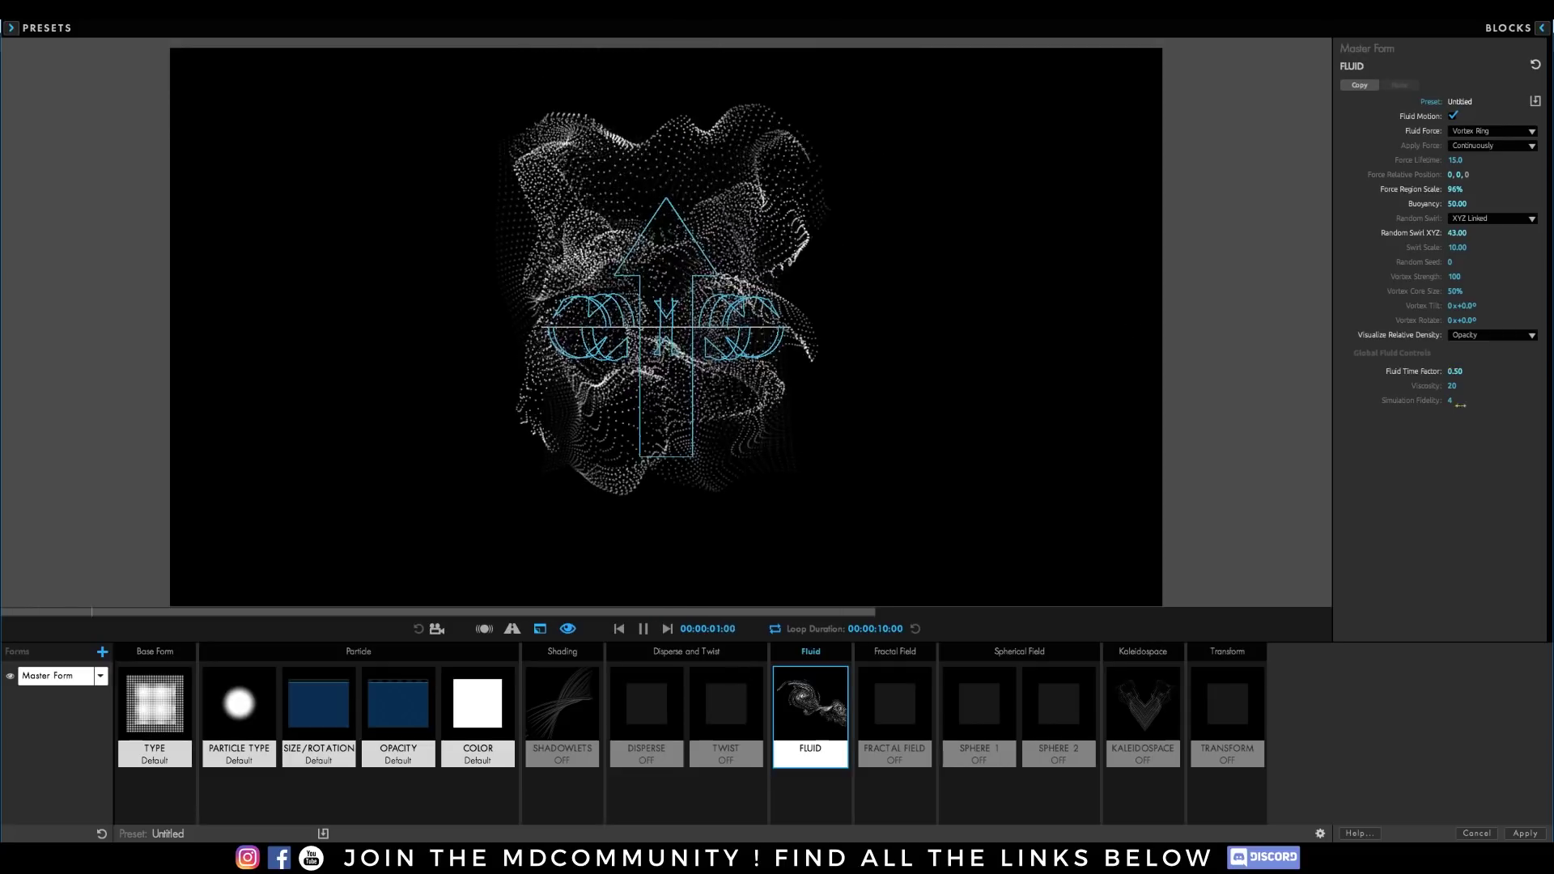
drag(1450, 400, 1454, 400)
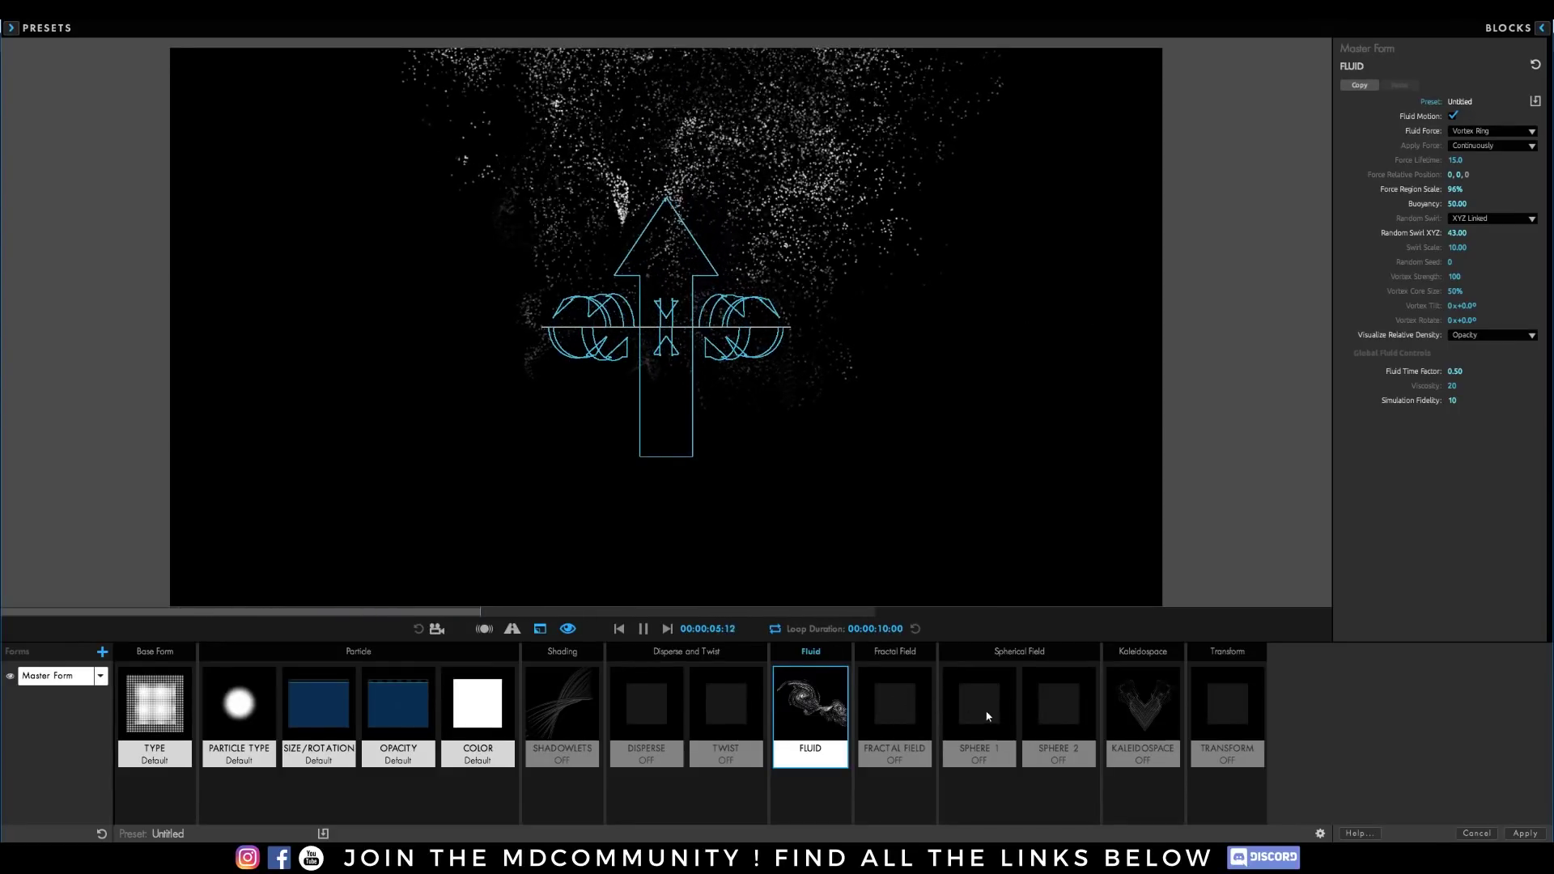
Mirror the form with Kaleidospace using the Vertical mirror mode and the Mirror and Remove behaviour
click(1056, 717)
click(1142, 712)
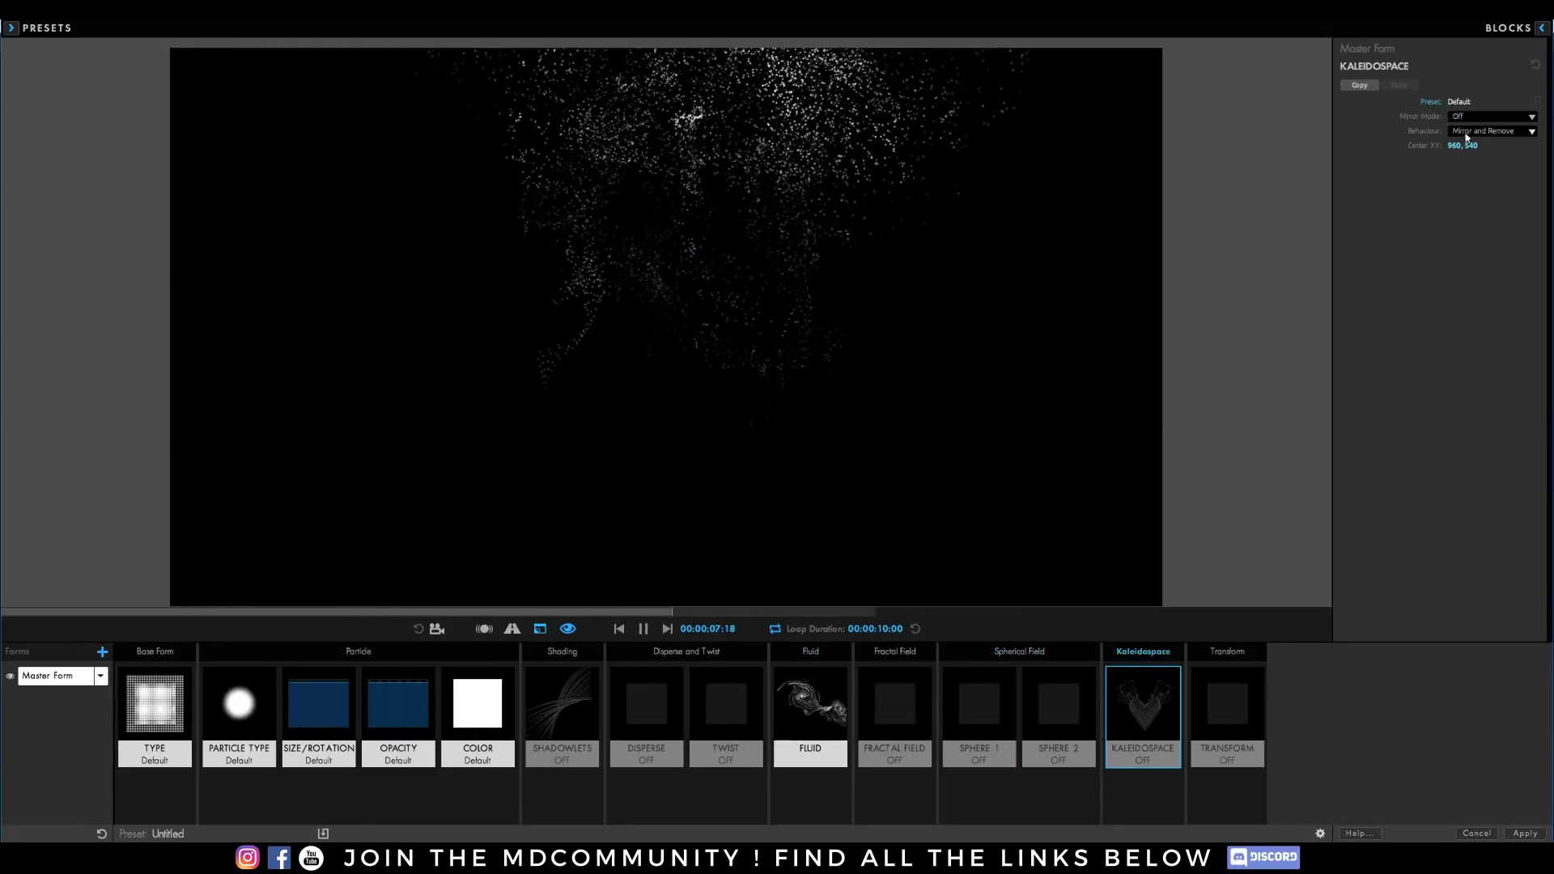
click(1477, 116)
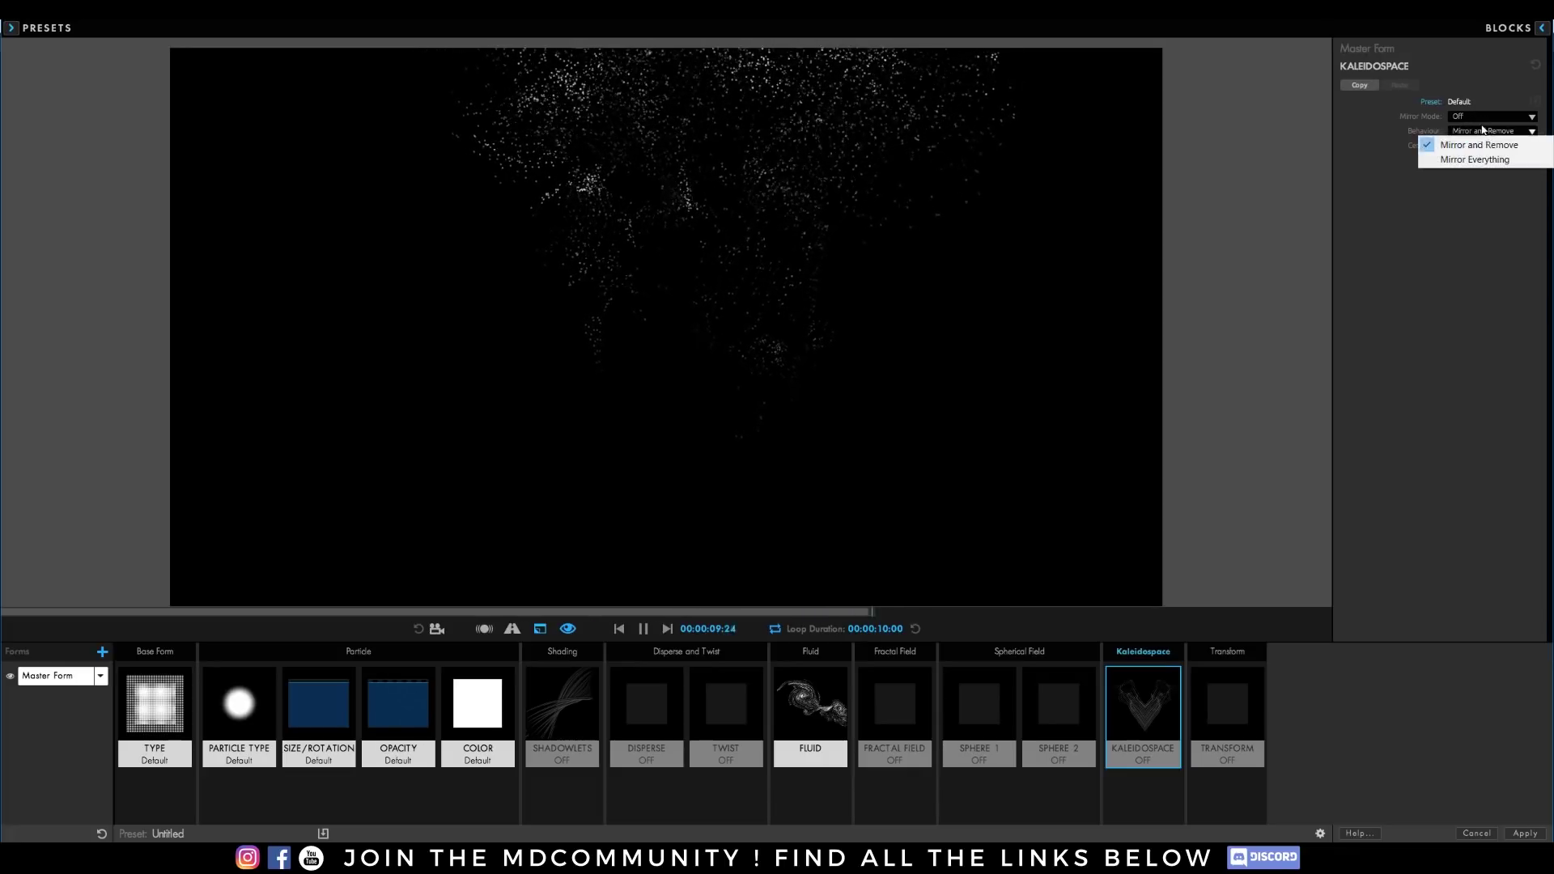
click(1486, 159)
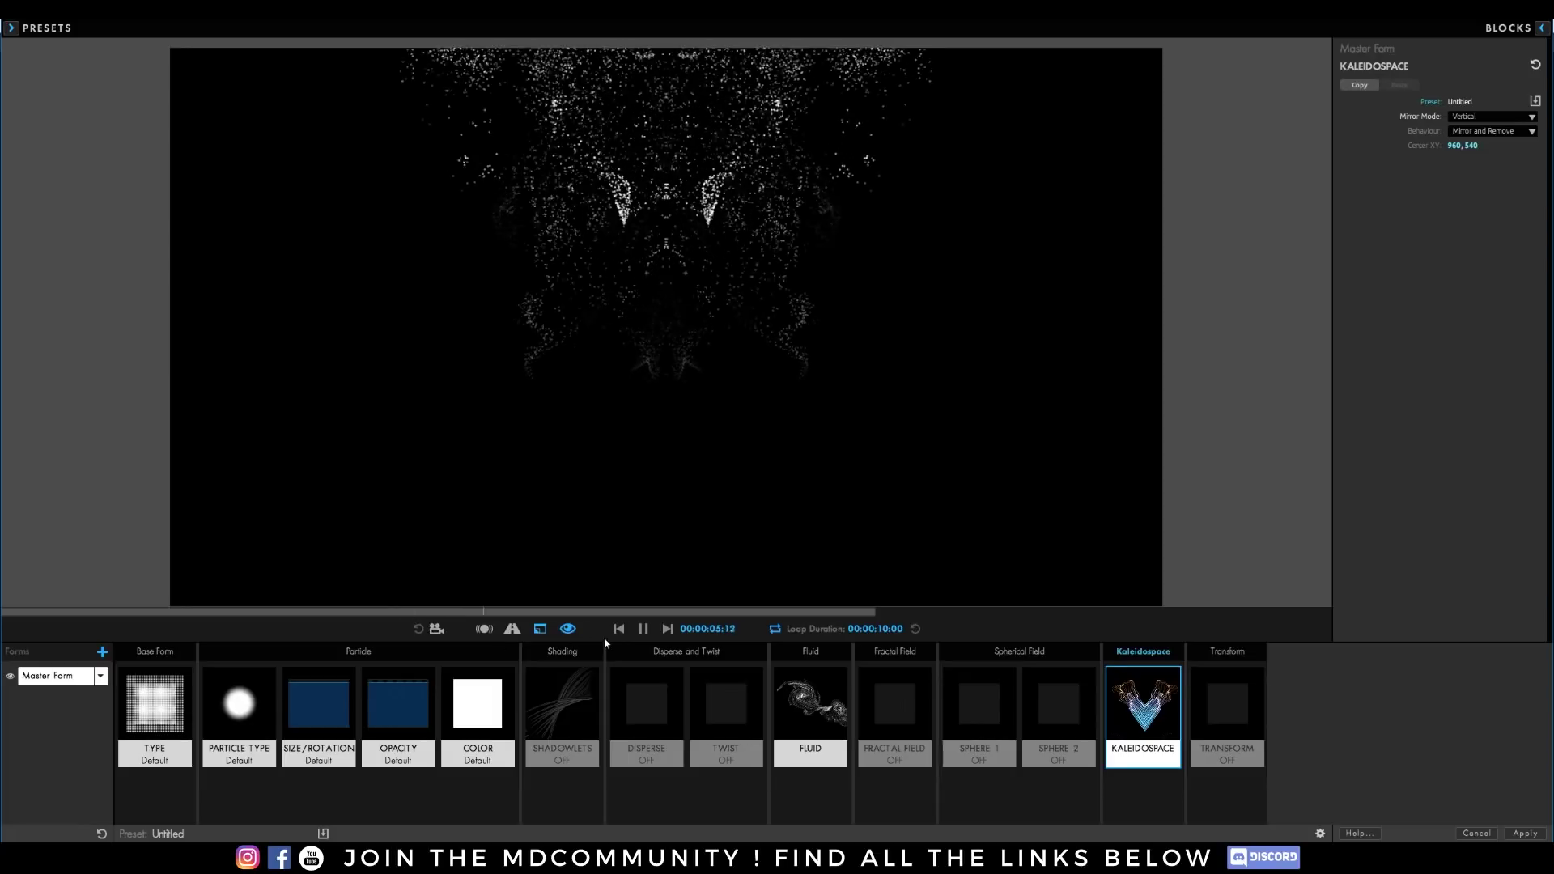
click(416, 630)
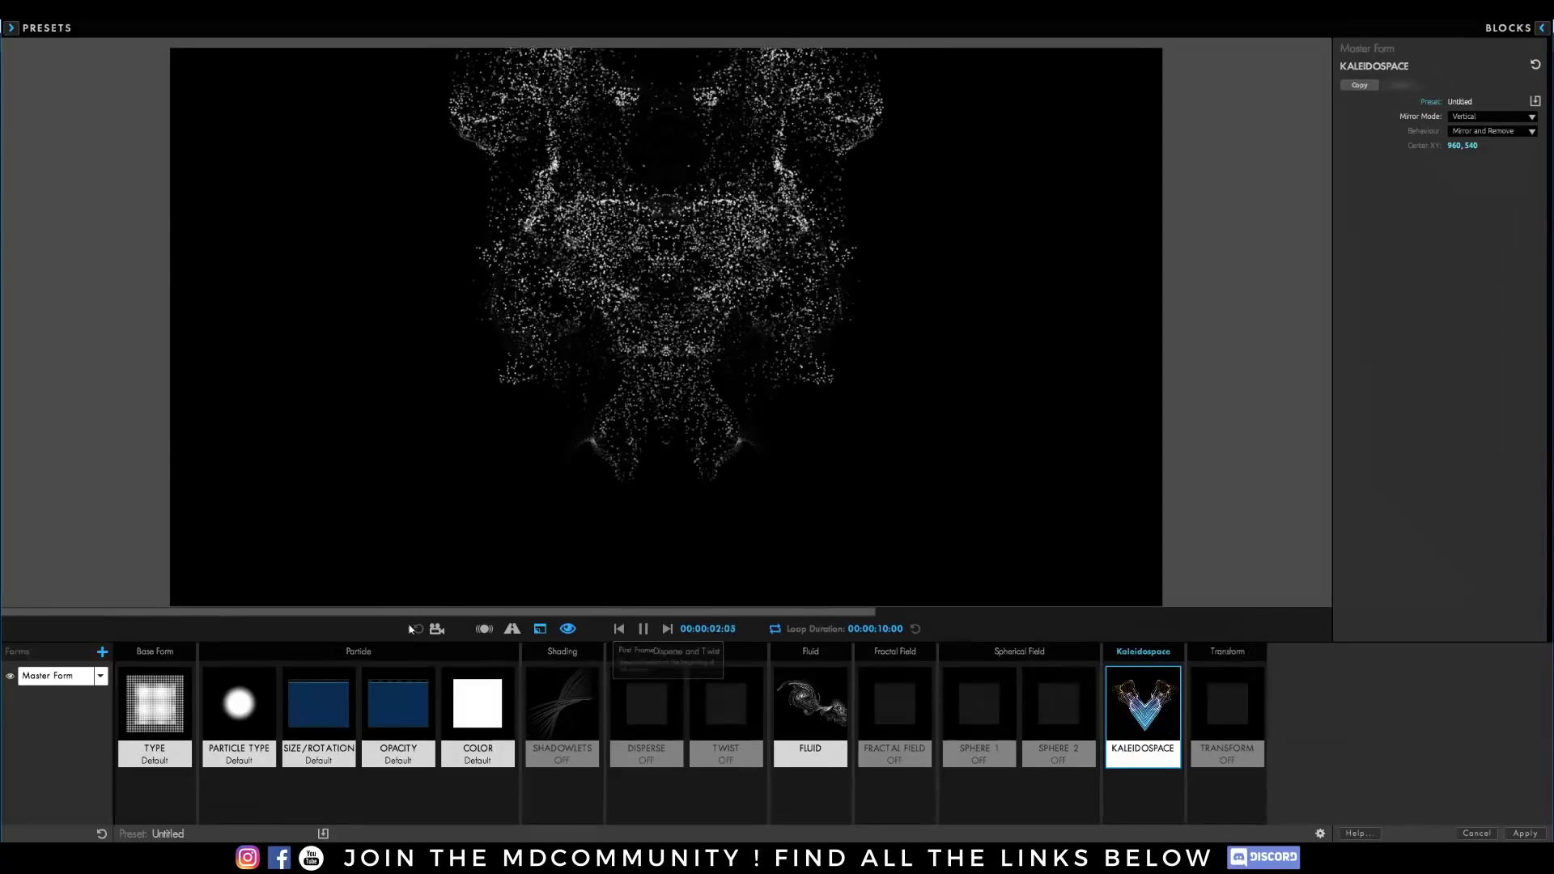
Apply the Peachtree color preset to the form's particles
click(497, 689)
click(1418, 105)
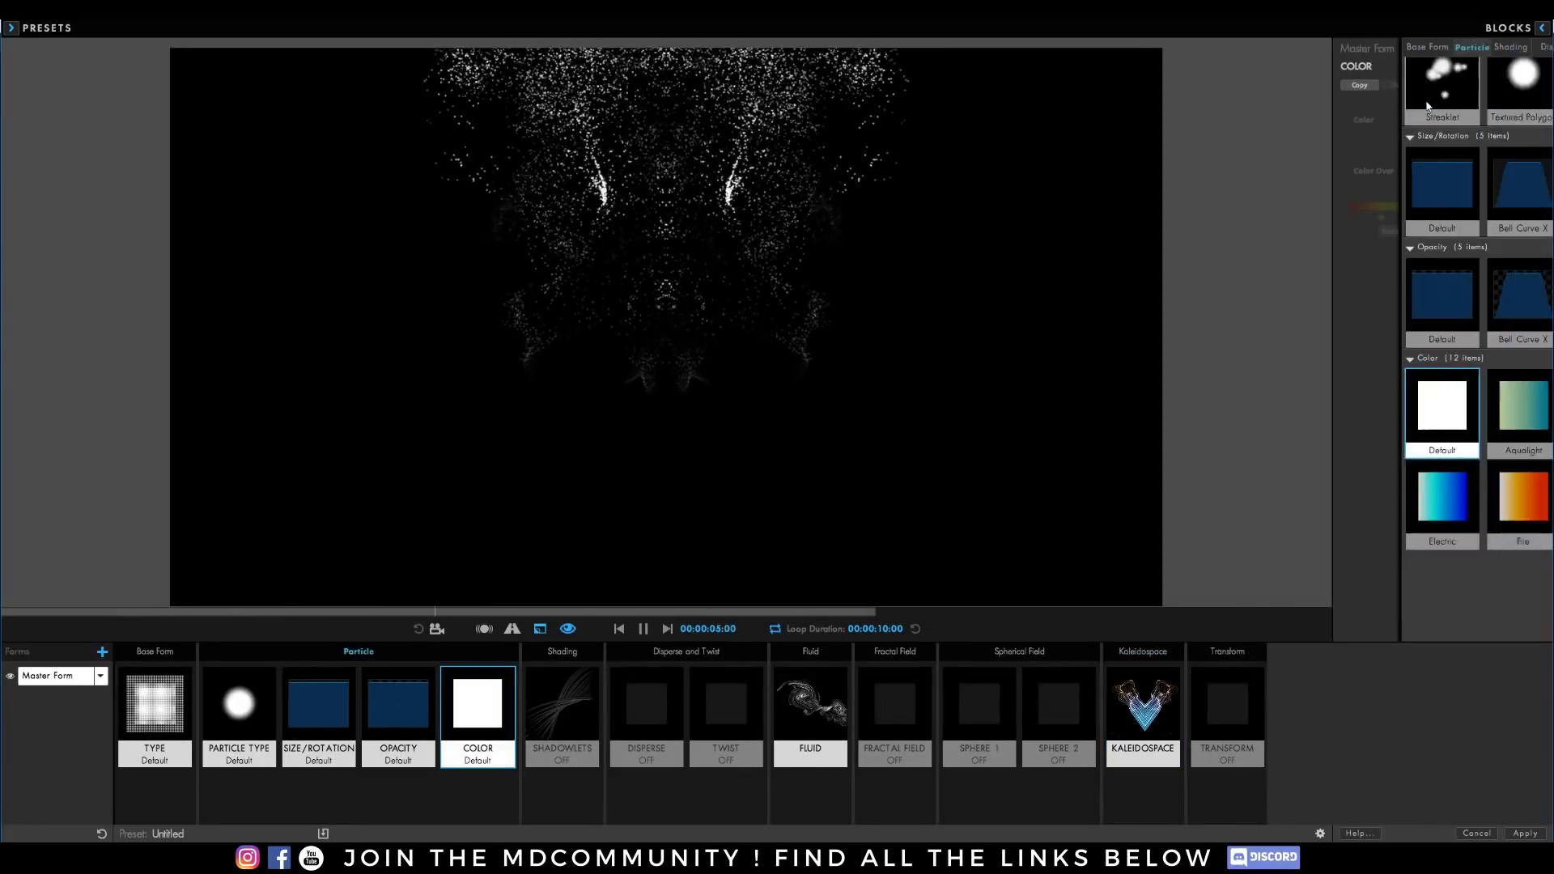
click(1420, 527)
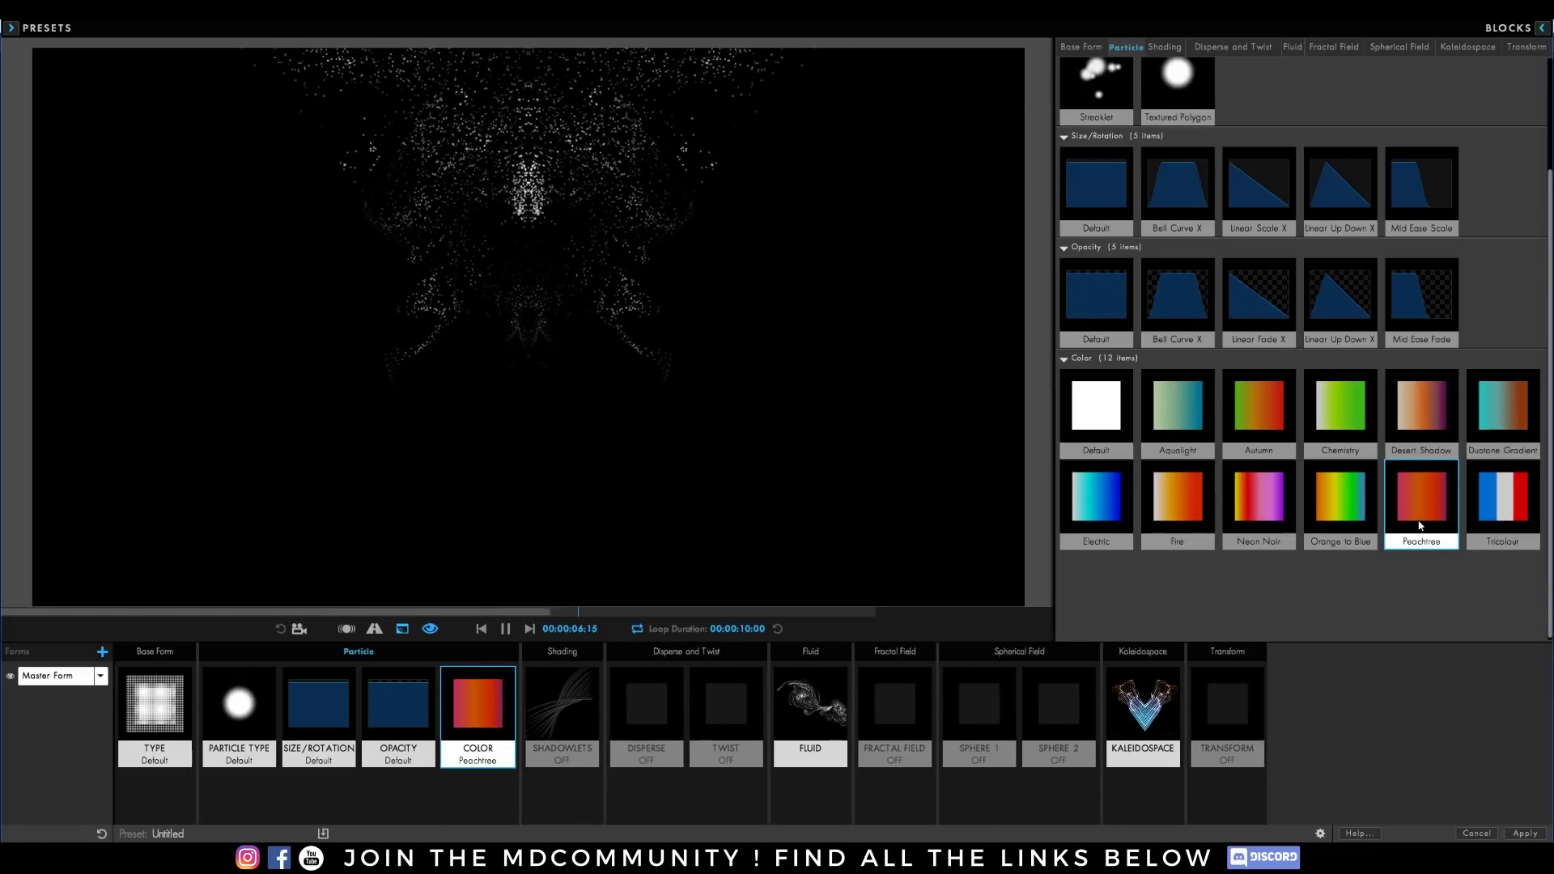
click(680, 183)
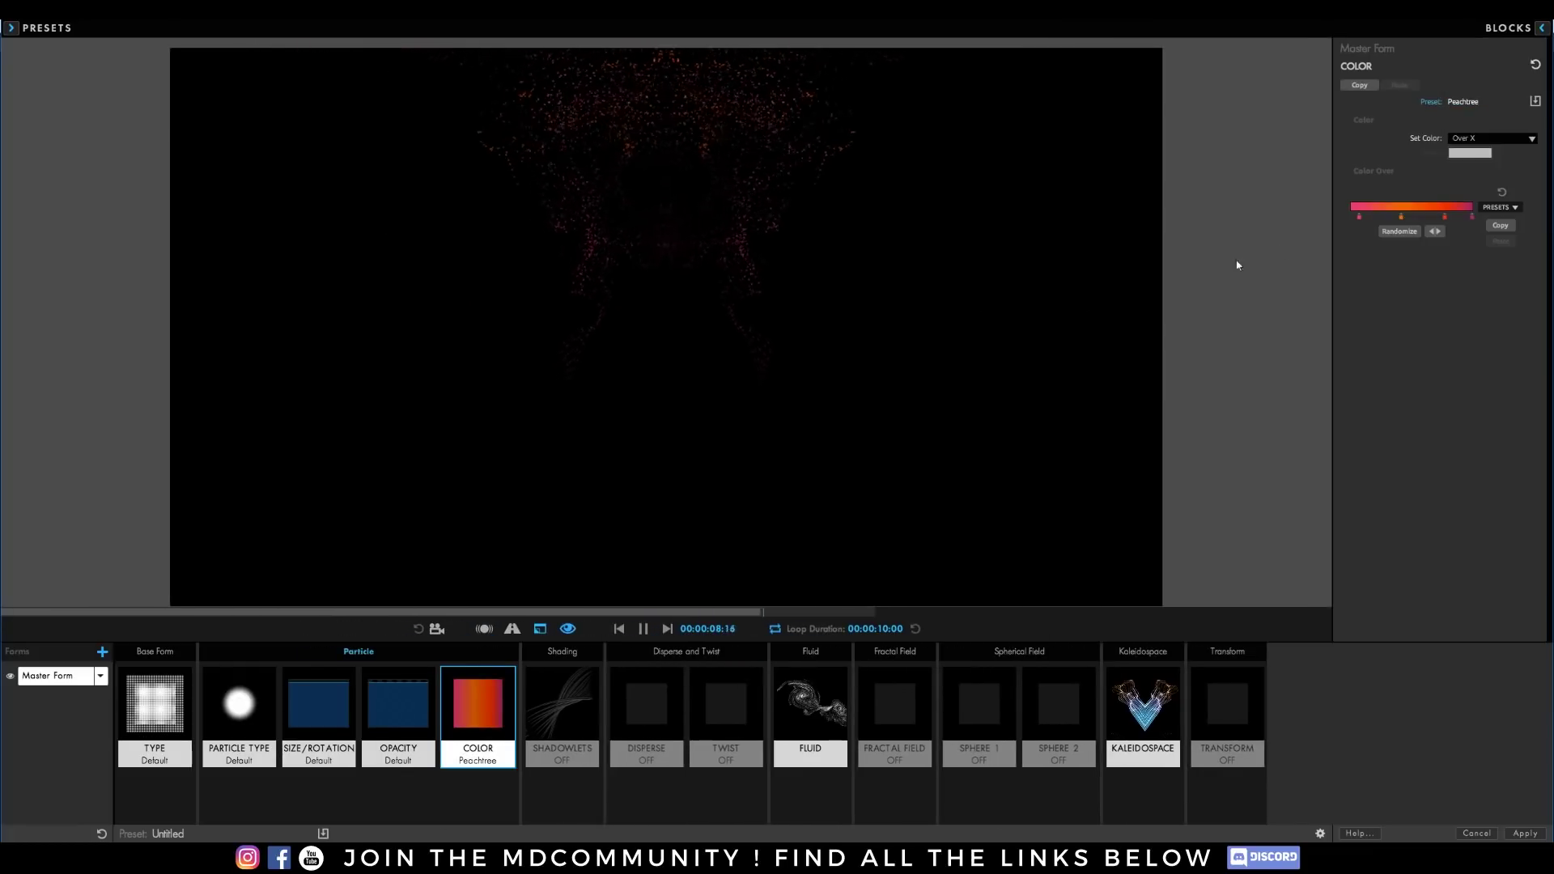
Apply the Linear Up Down X preset to the particles' Opacity block
click(403, 722)
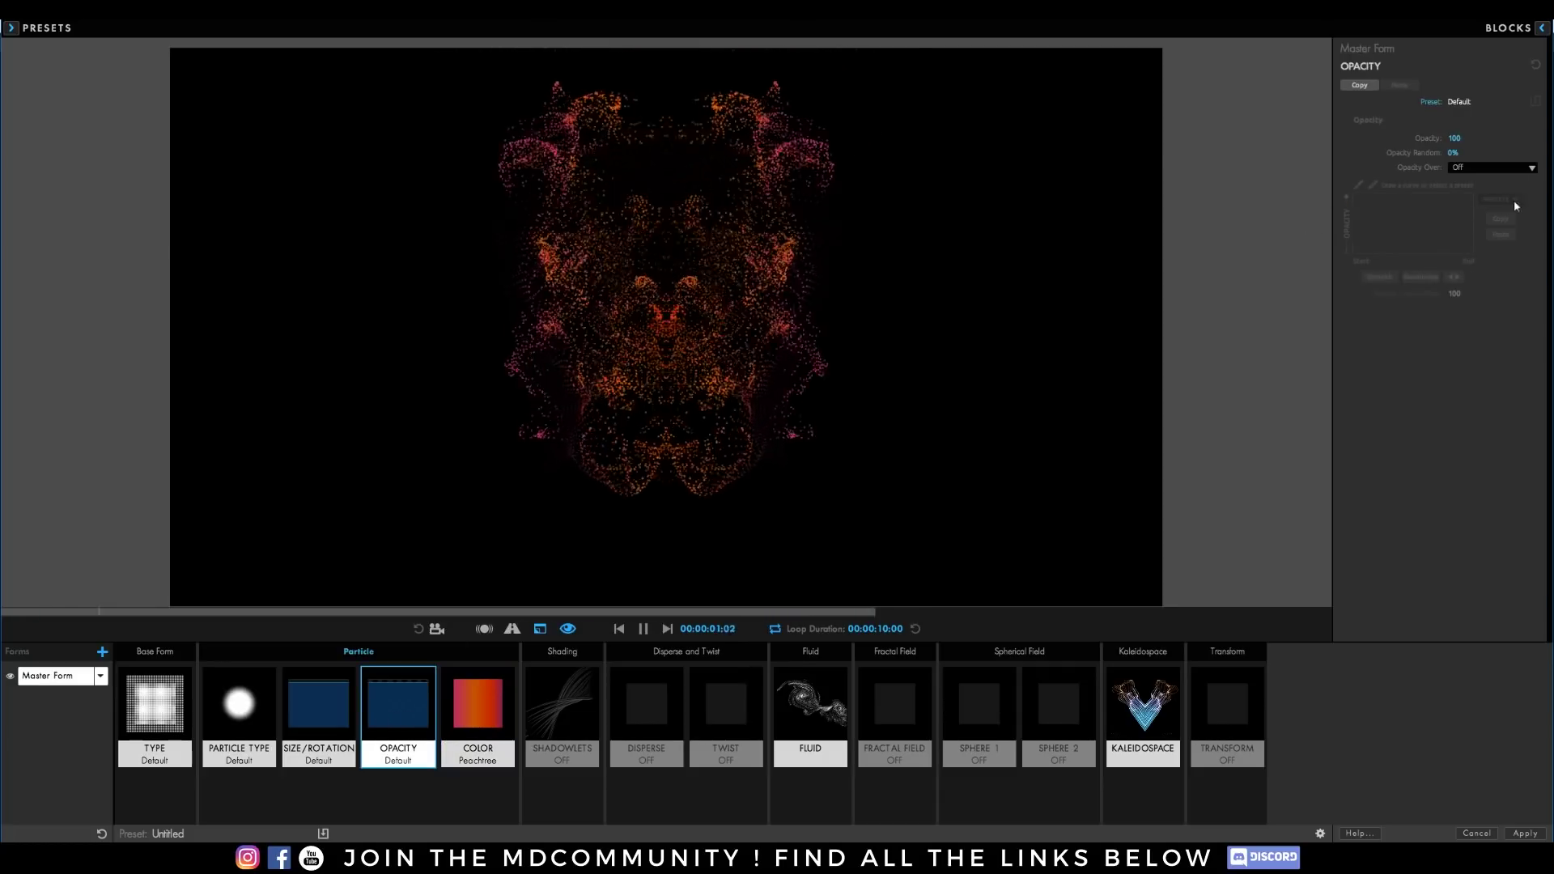
click(1425, 102)
double_click(1338, 295)
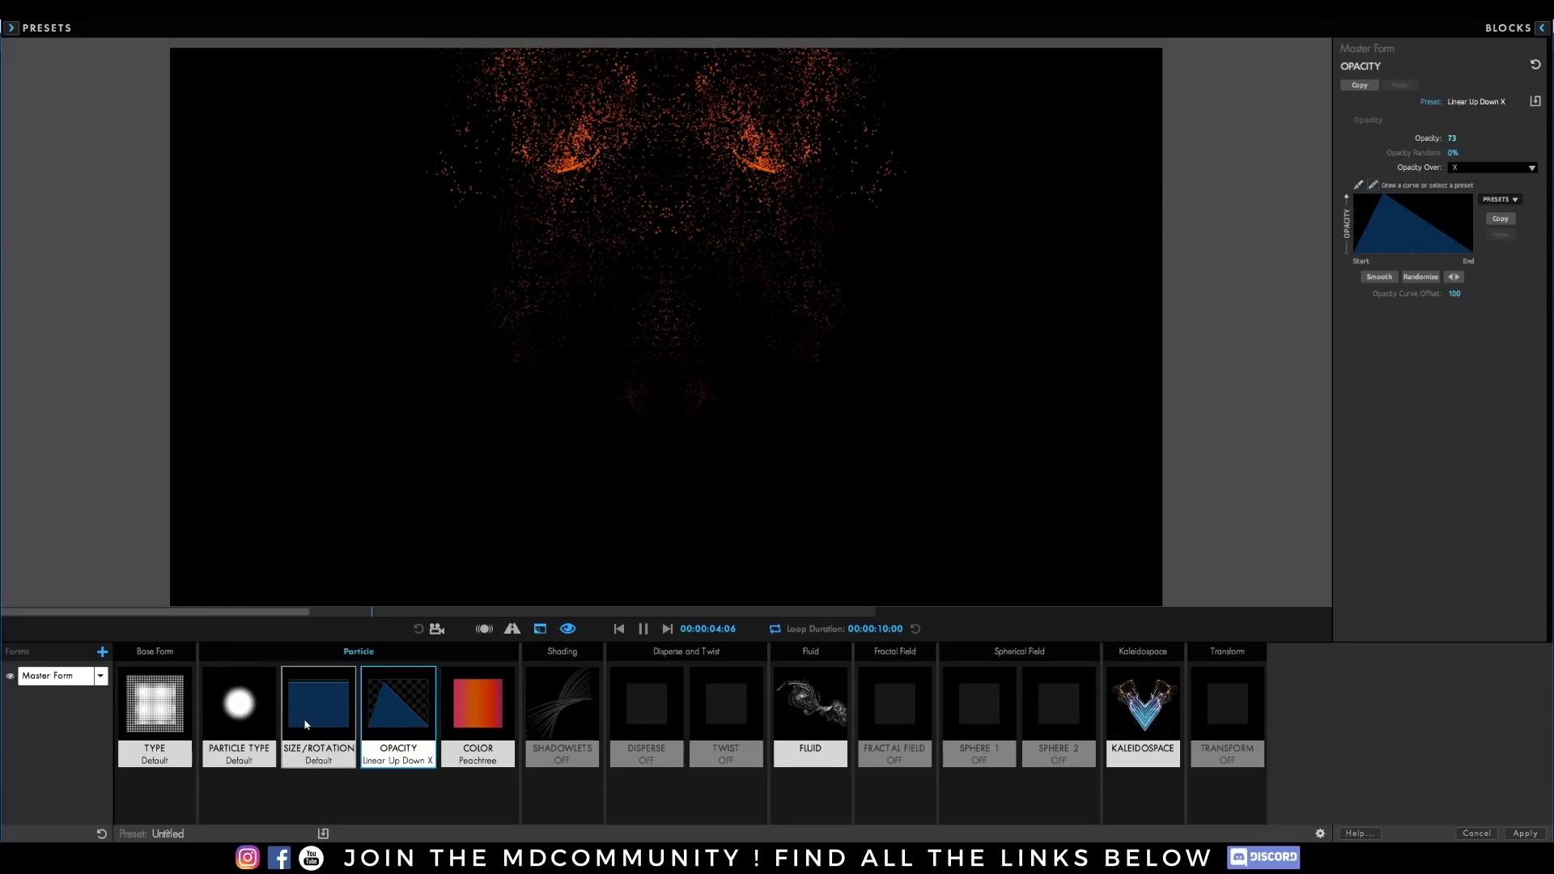
Apply the Linear Scale X preset to the Size/Rotation block and increase the particle size
click(336, 699)
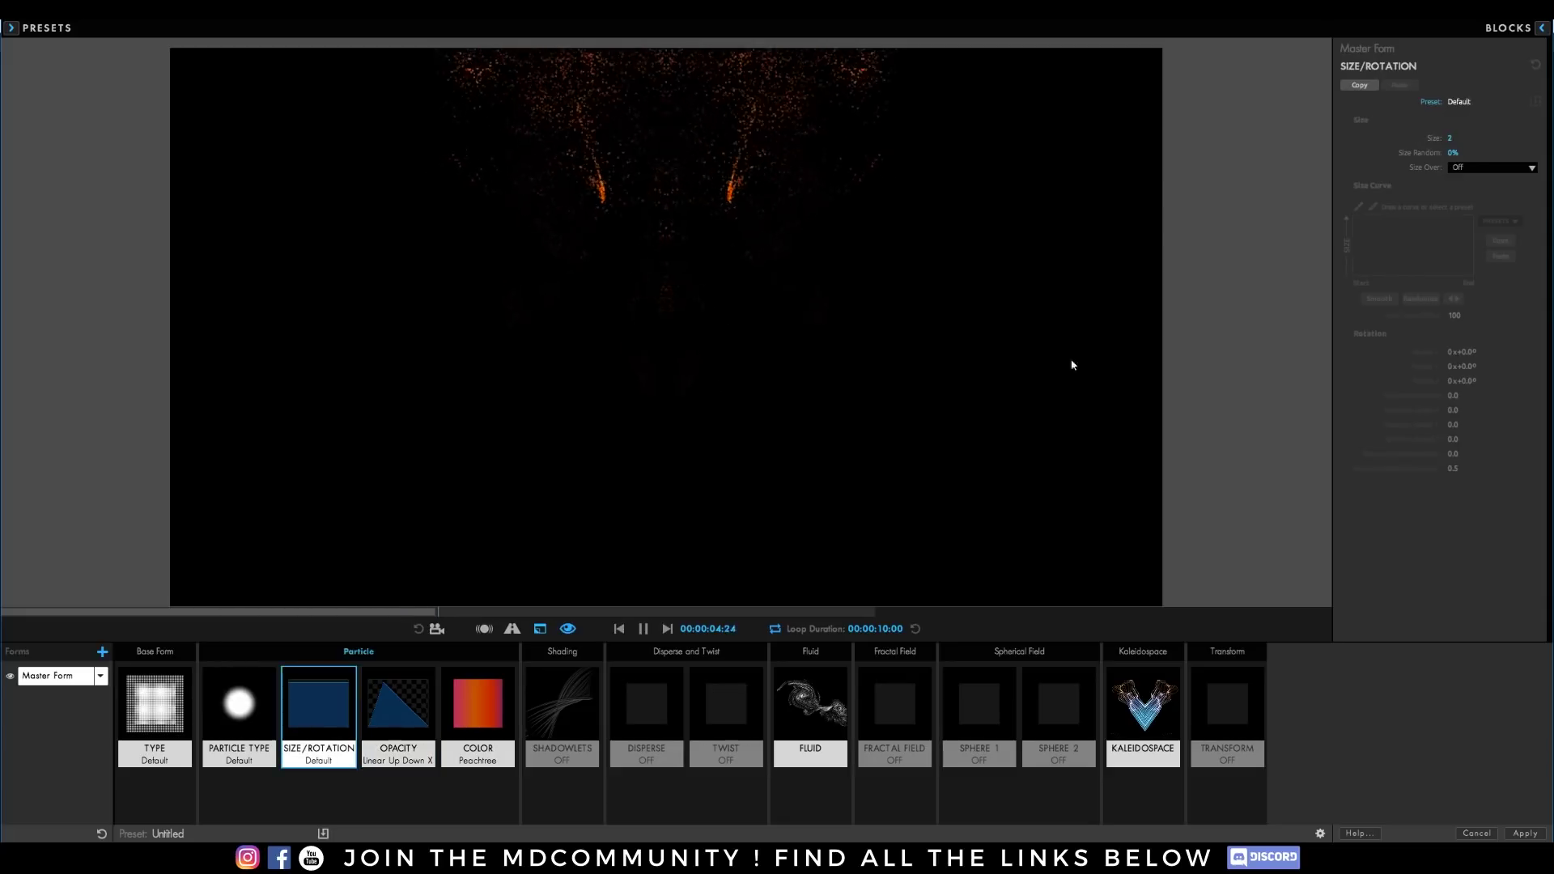
click(1434, 101)
click(1238, 185)
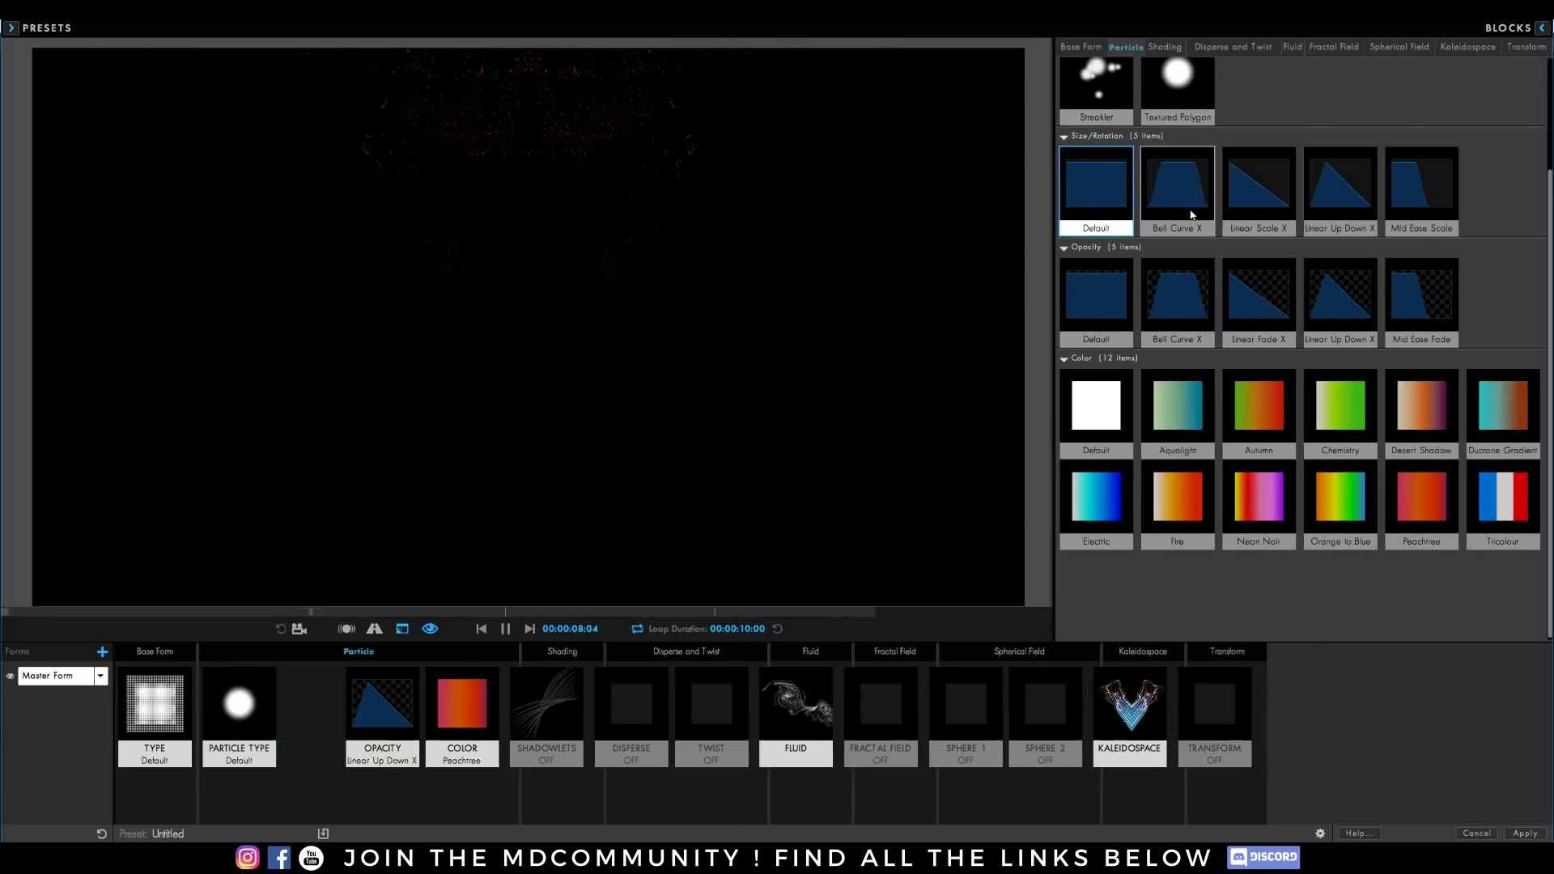
click(281, 709)
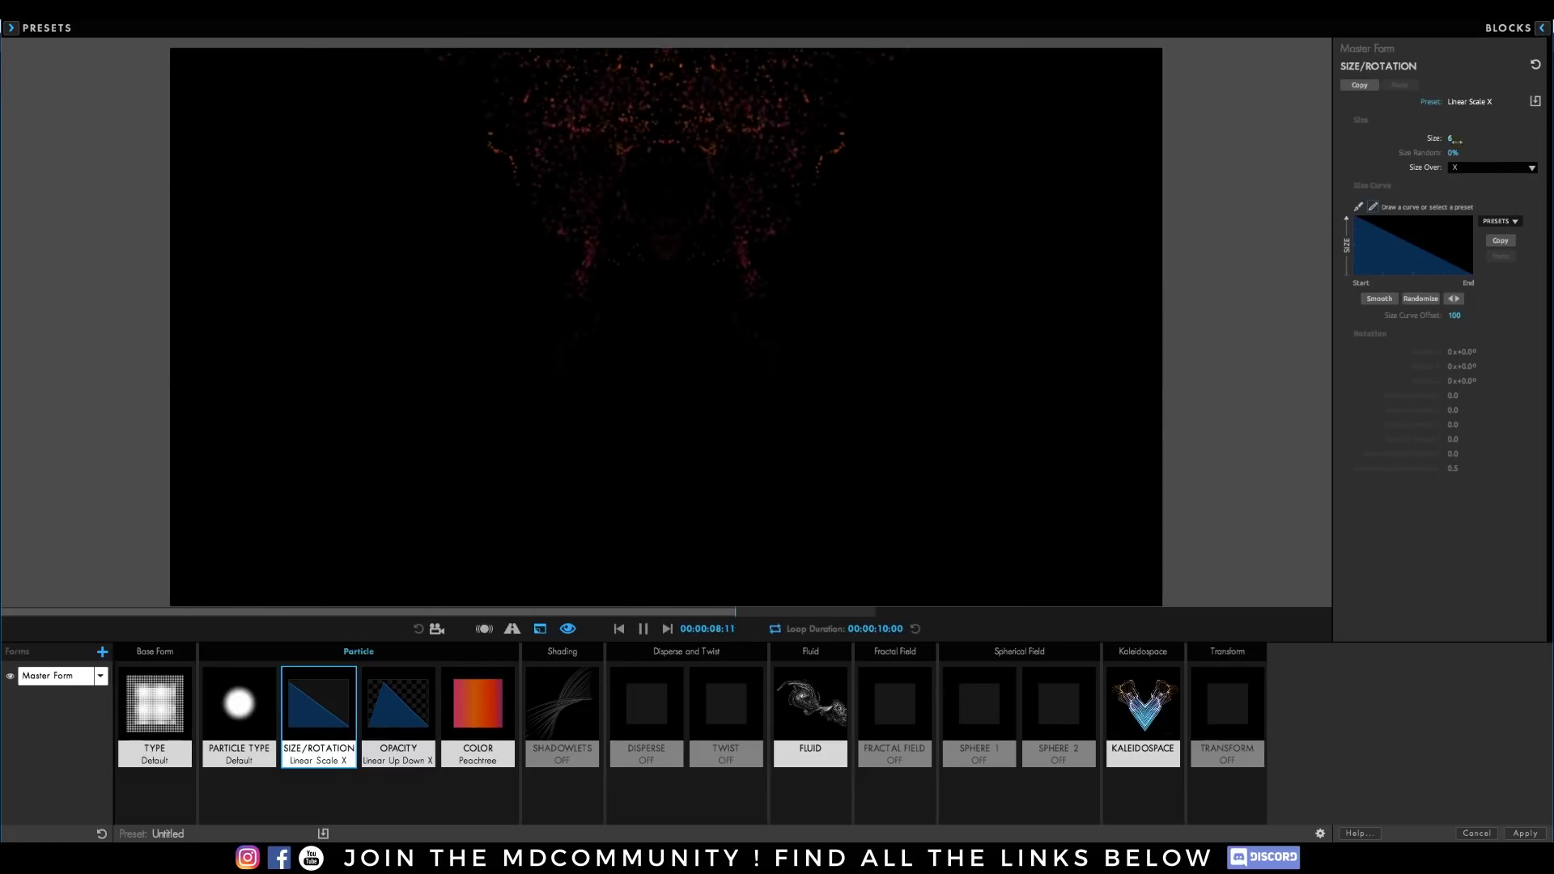
key(Return)
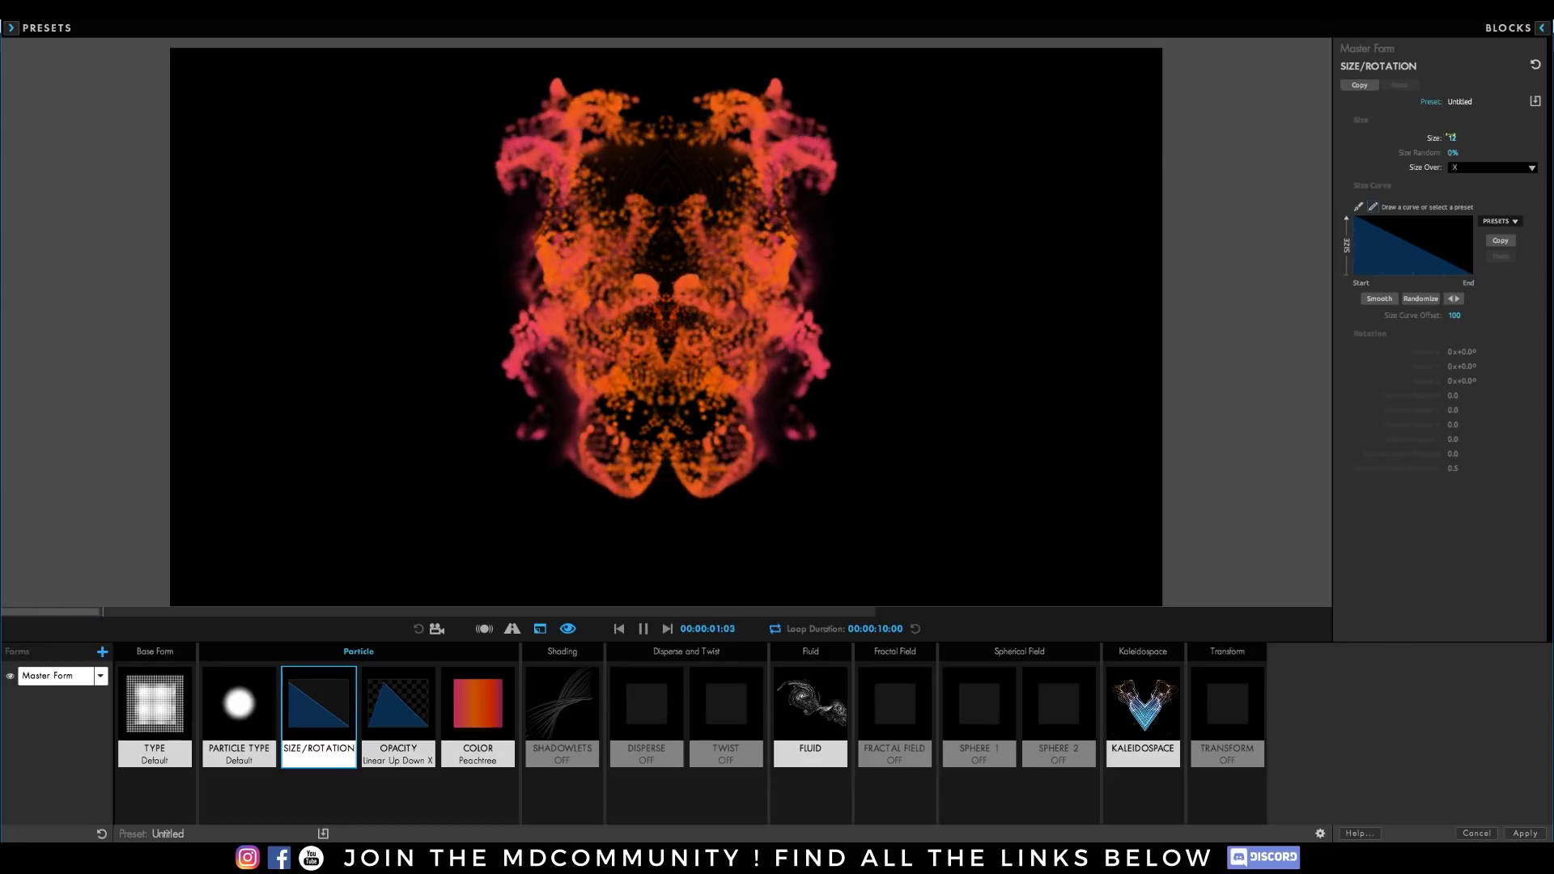
Set the particle Size to 8 in the Size/Rotation block and replay the form's preview from the beginning
click(1453, 137)
text(8)
key(Return)
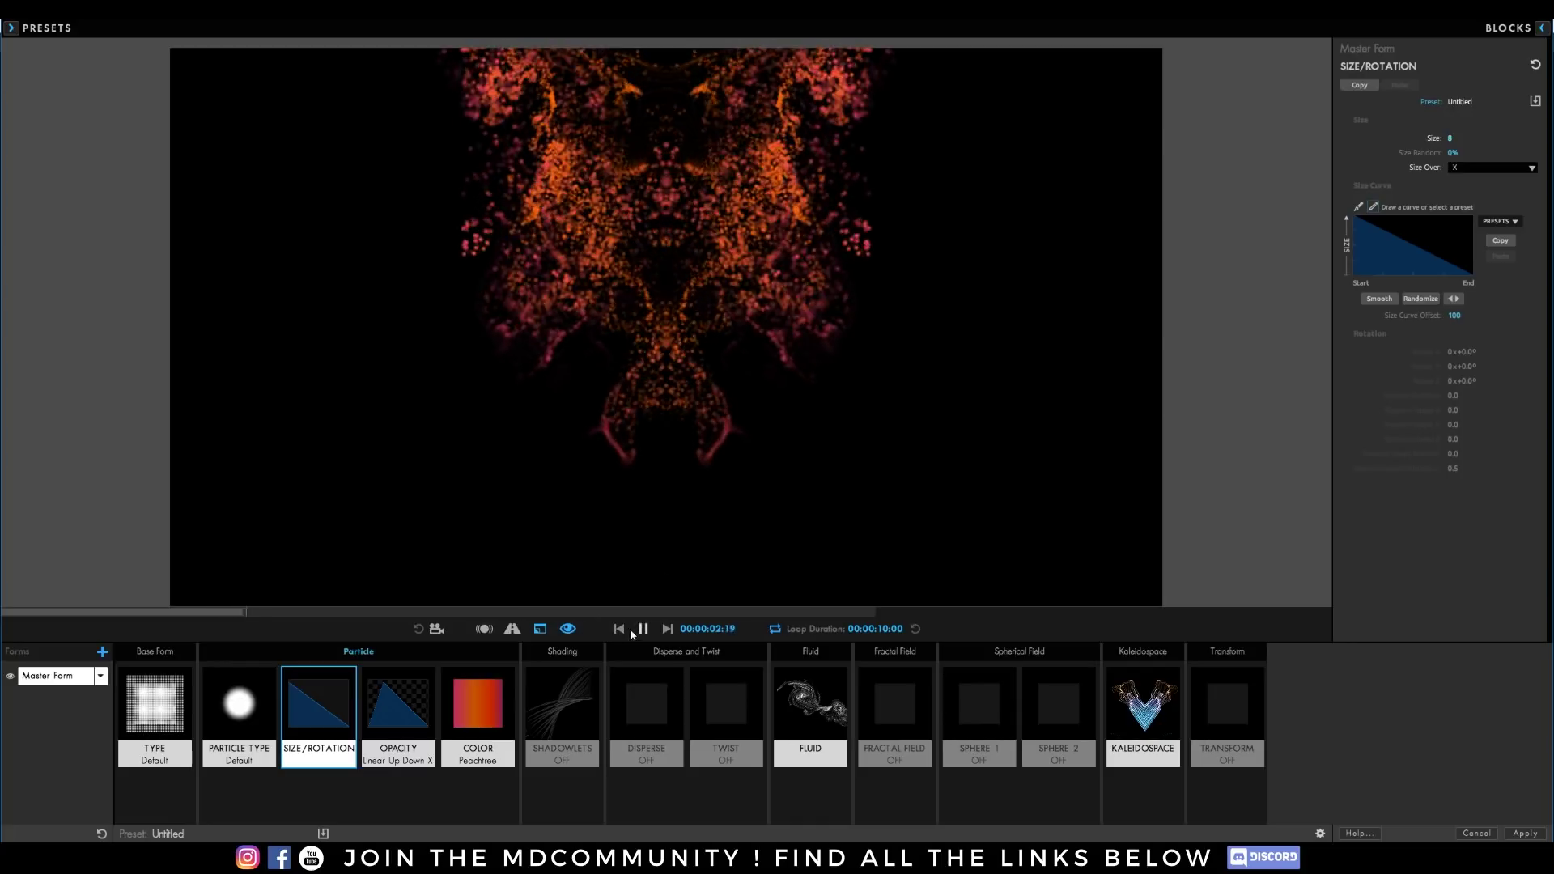
click(619, 633)
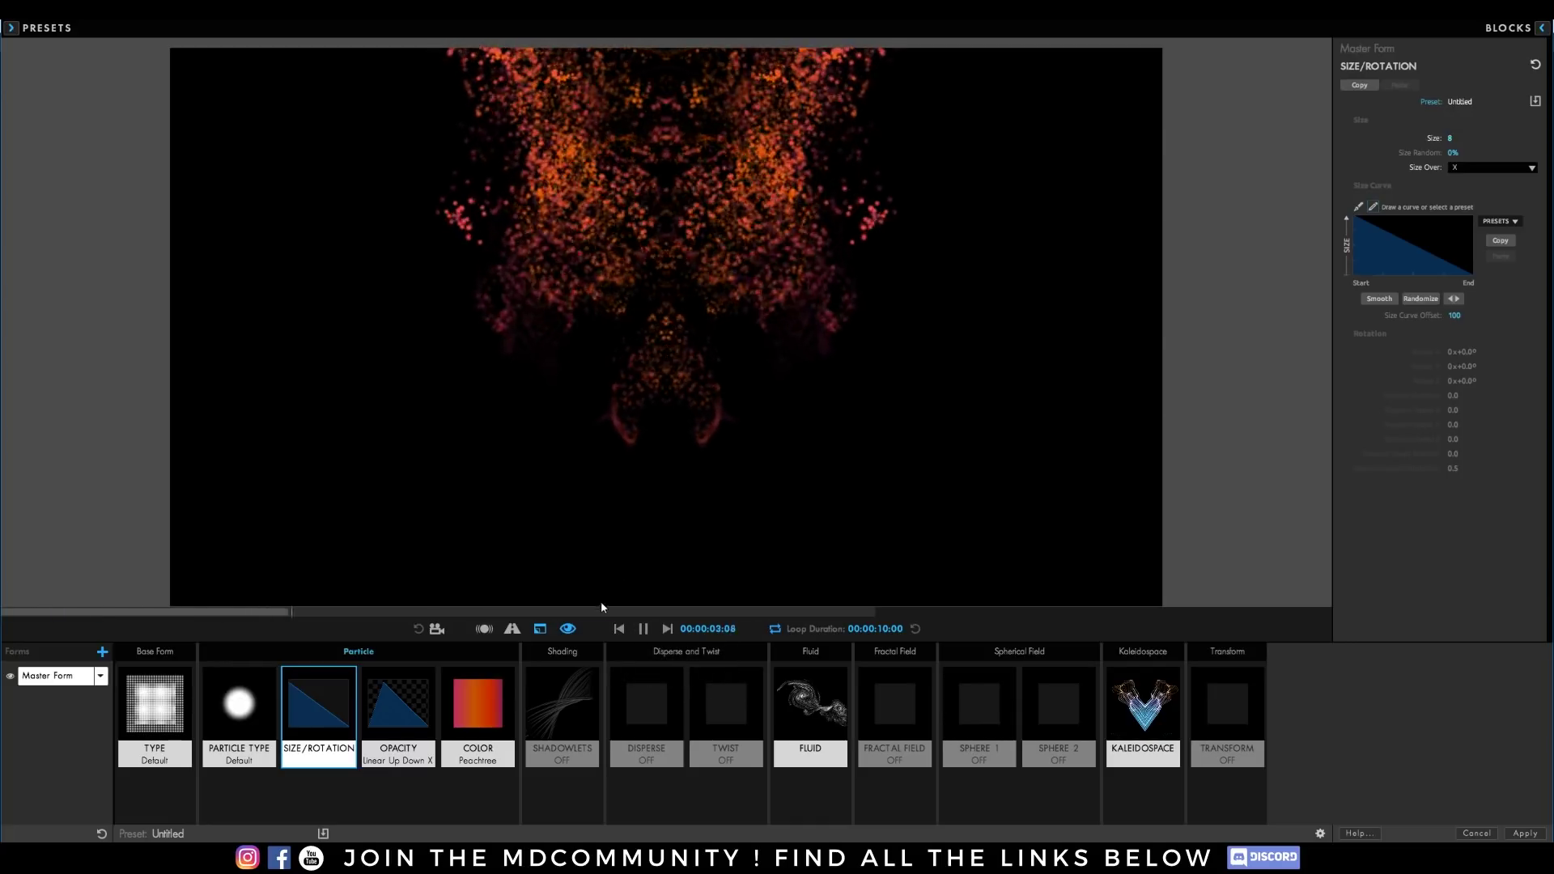
click(620, 630)
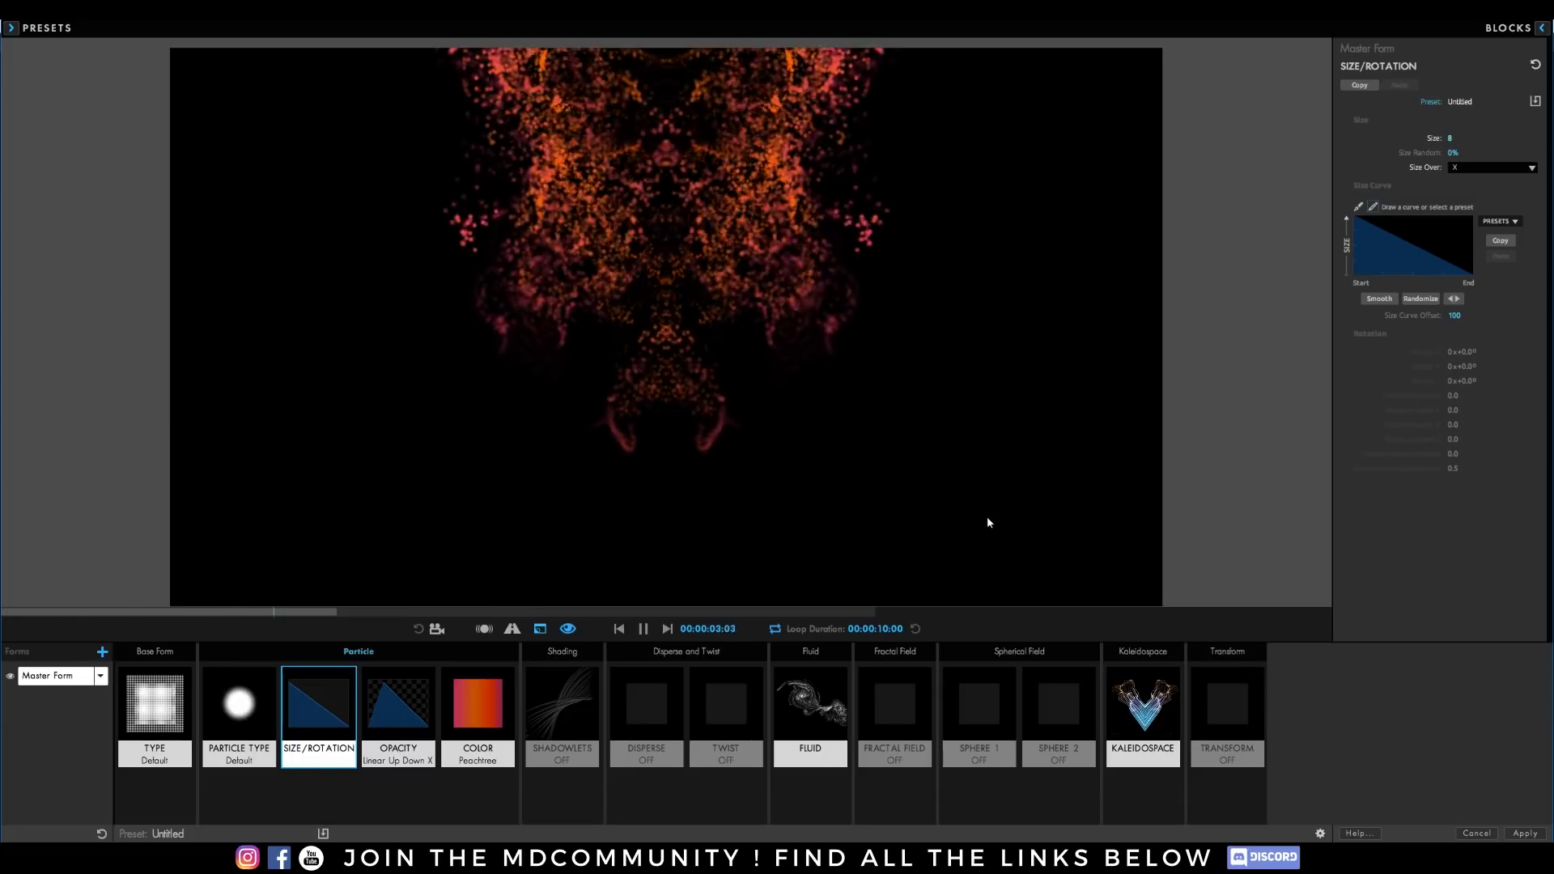
Change the form's particle type to Cloudlet and apply the Designer settings to the layer
click(239, 704)
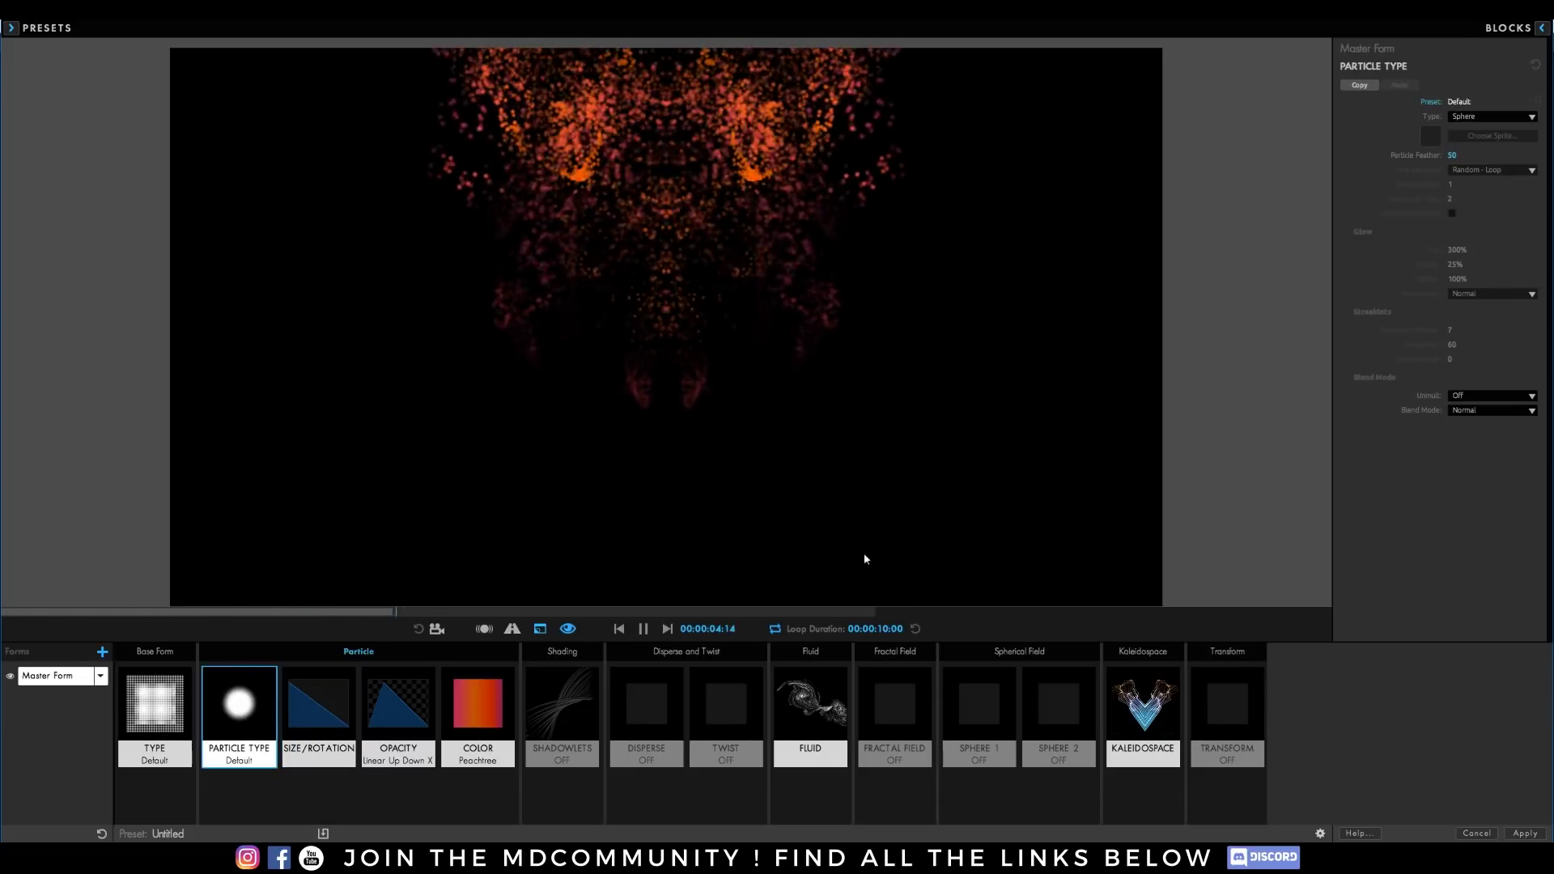
click(1467, 118)
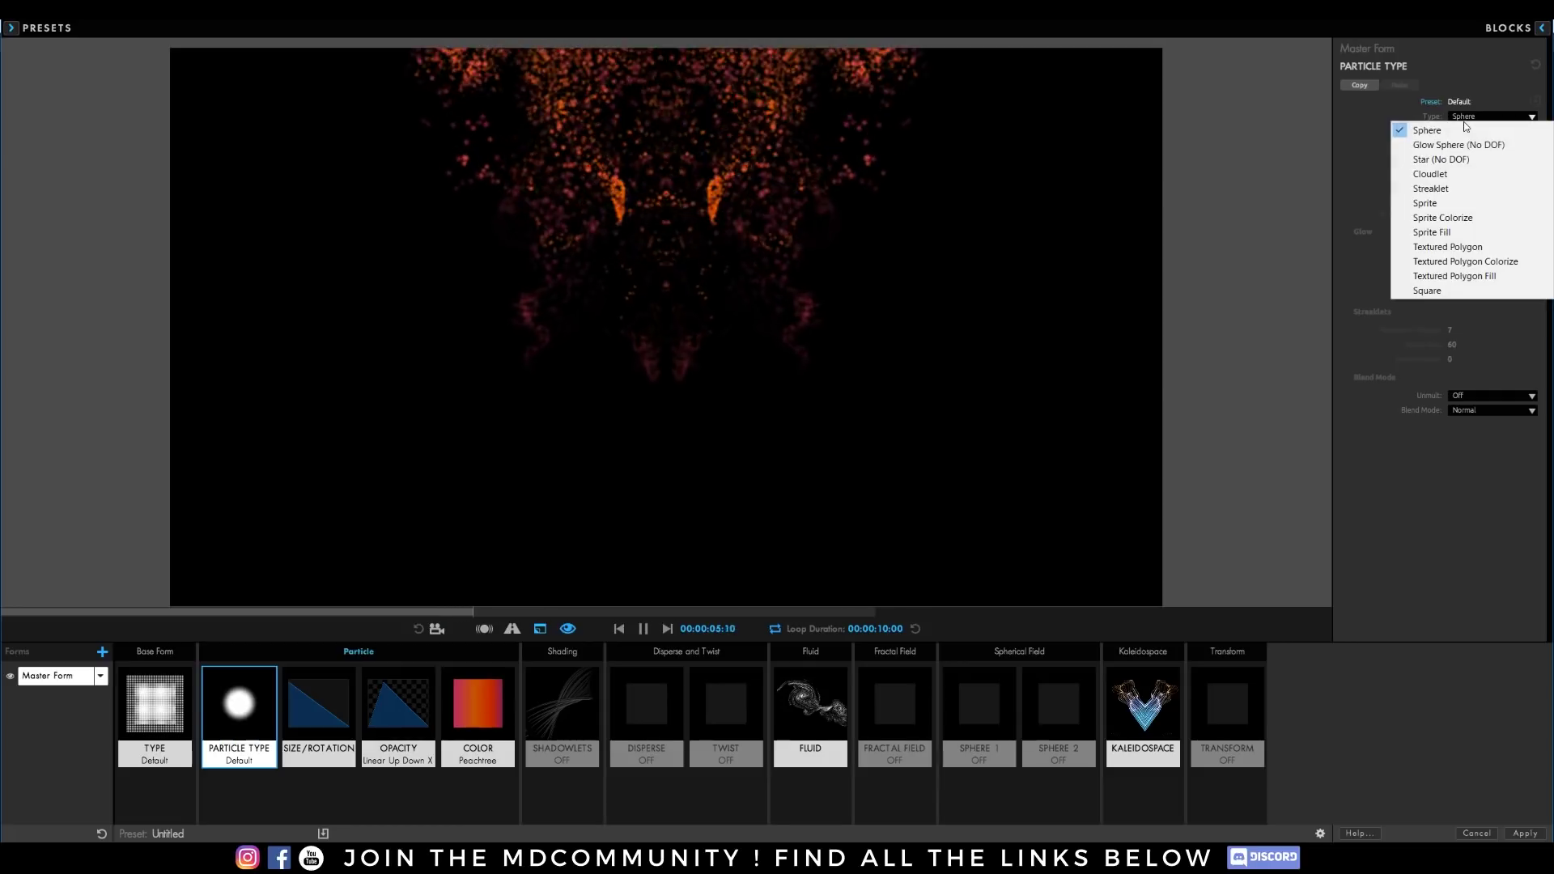
click(1437, 174)
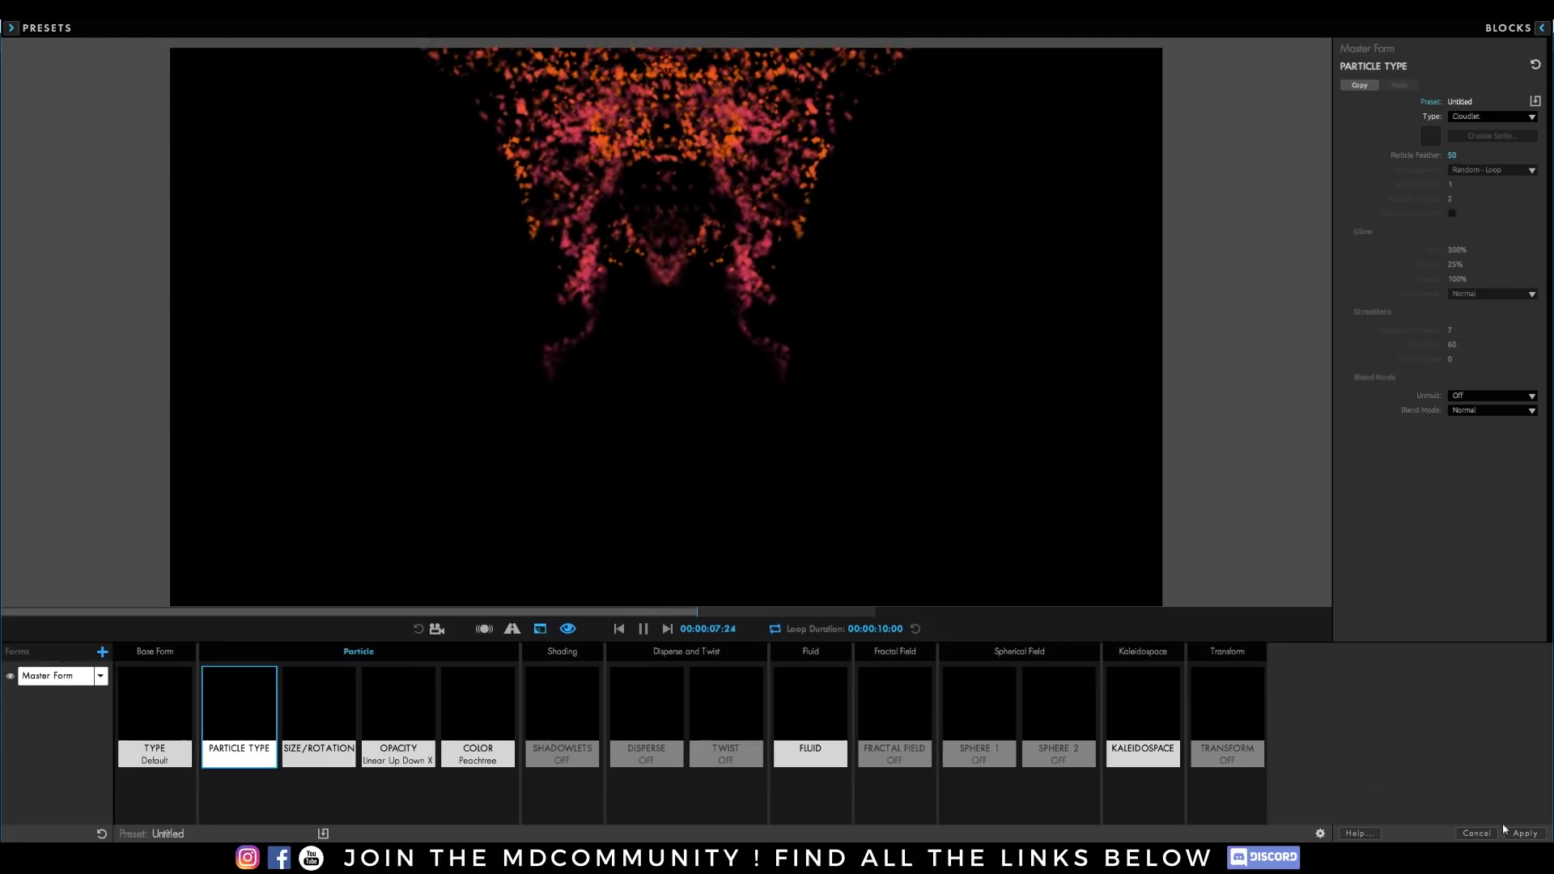
click(1524, 834)
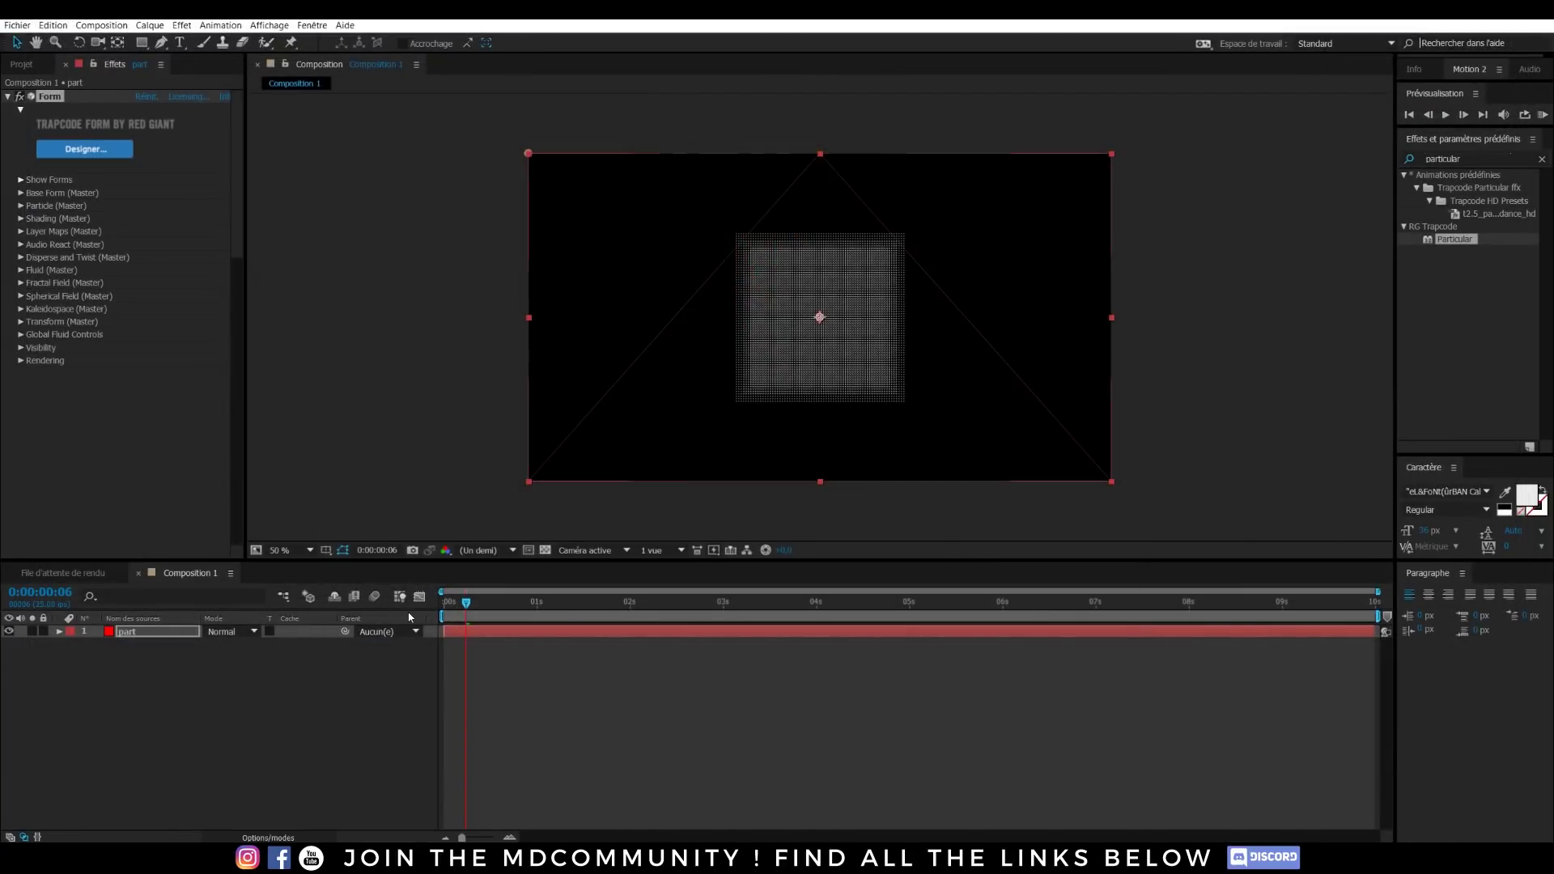
Play back the fluid form animation from the start of the composition
click(442, 616)
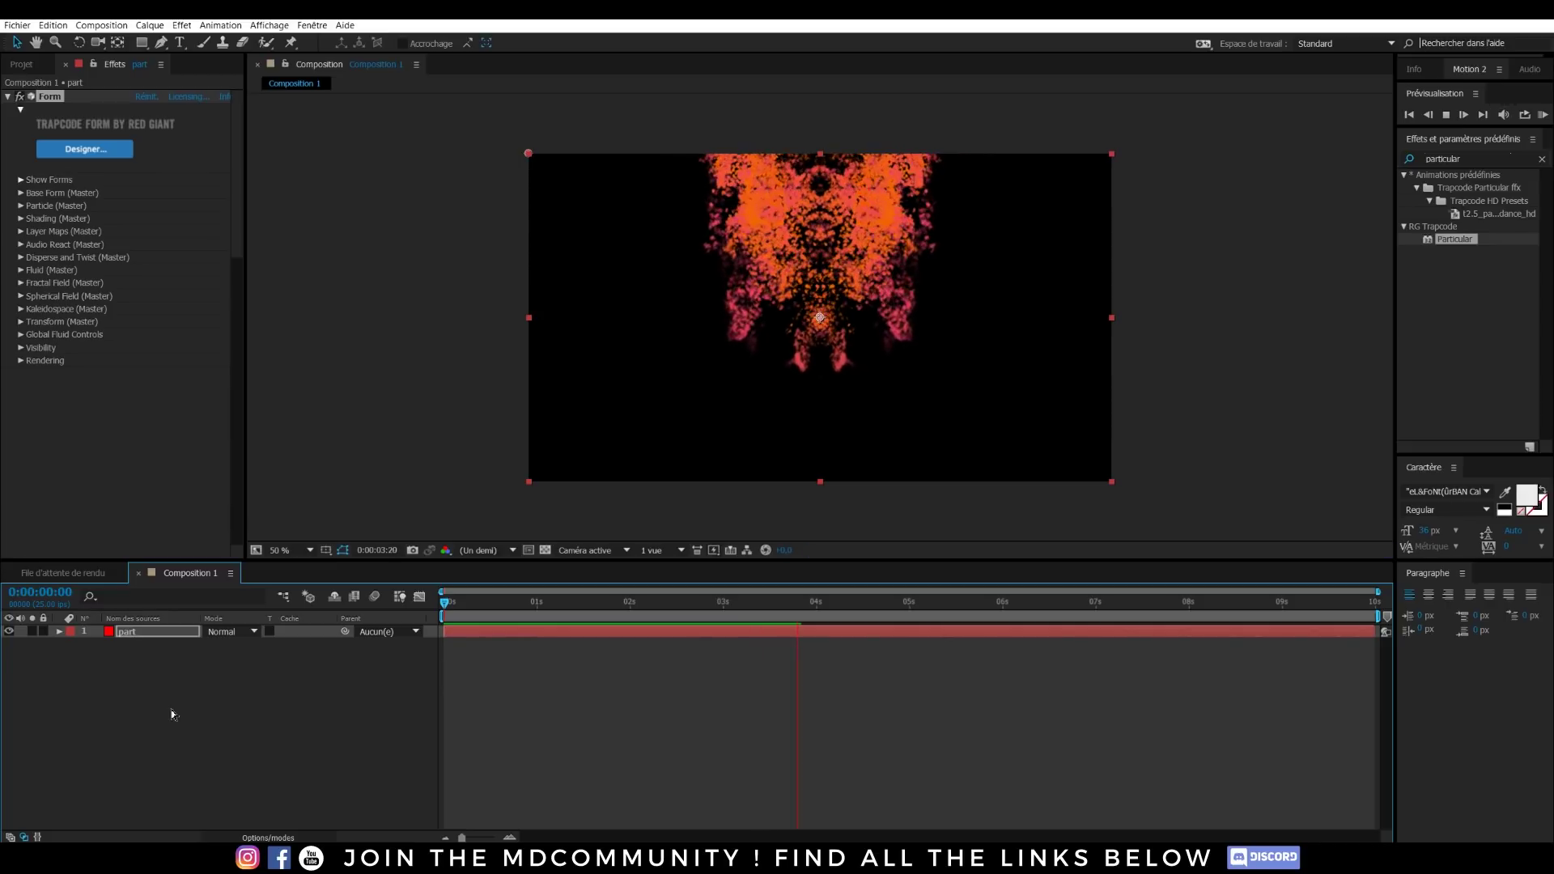
key(space)
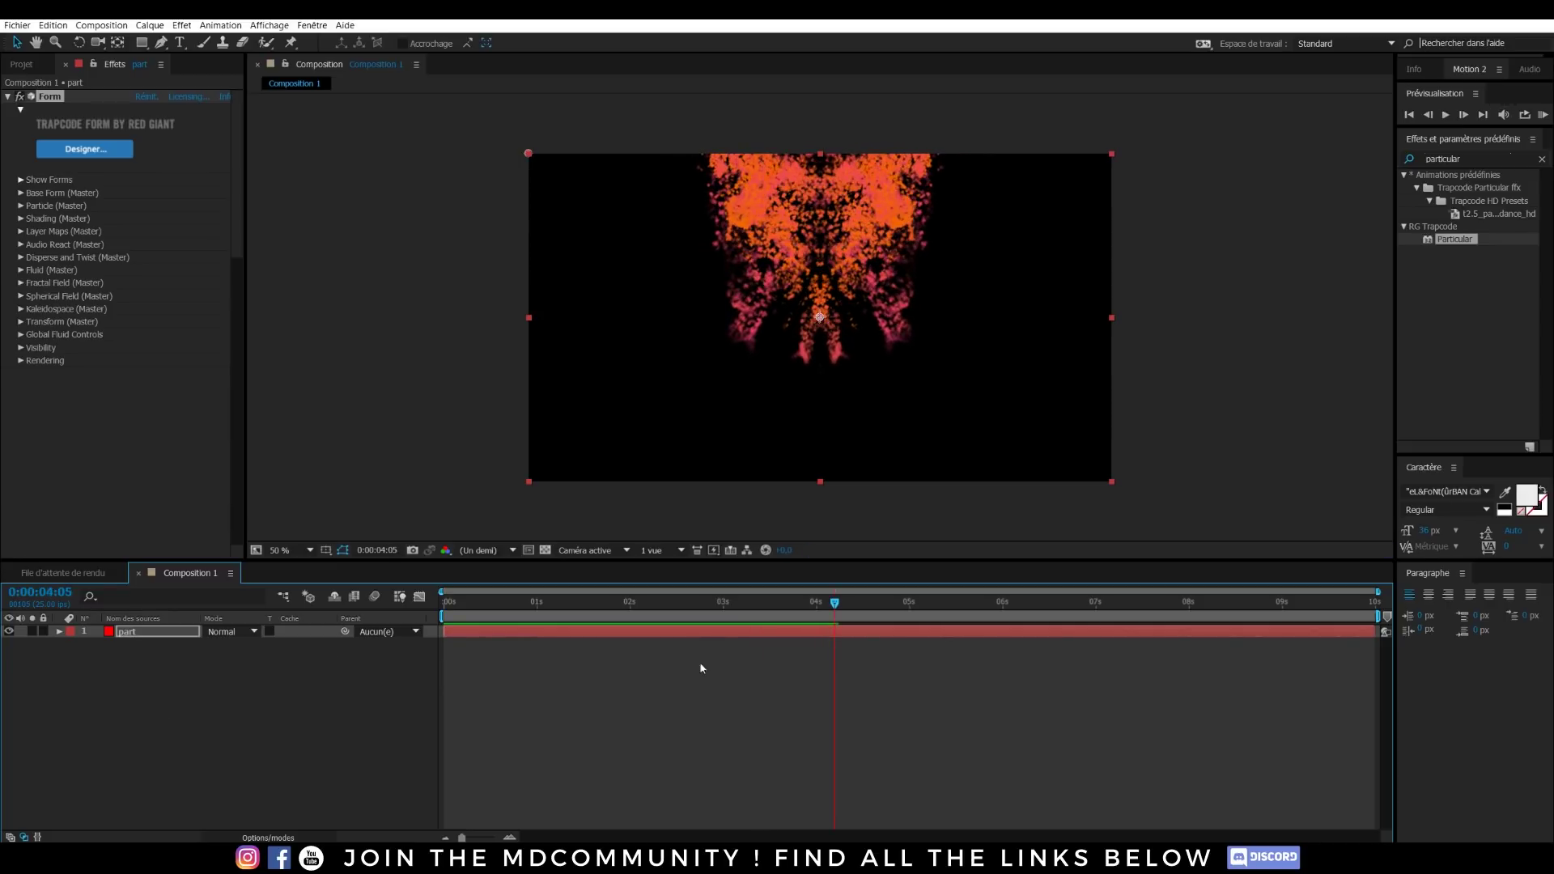
key(Home)
key(space)
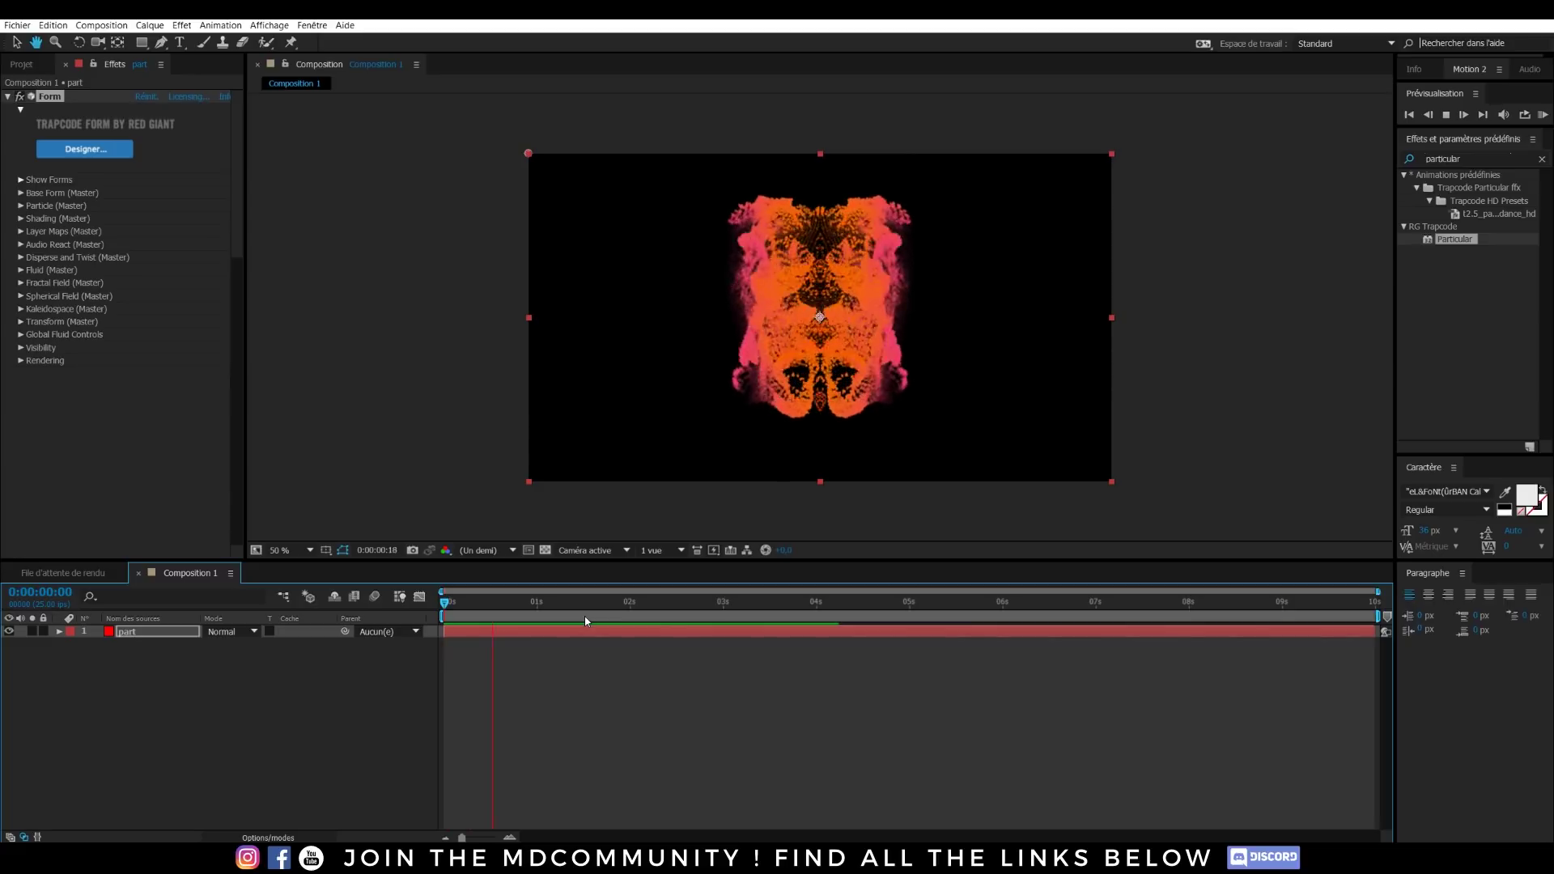
Add a two-node camera with its default settings to the composition and orbit it to view the form from an angle
click(146, 648)
right_click(144, 646)
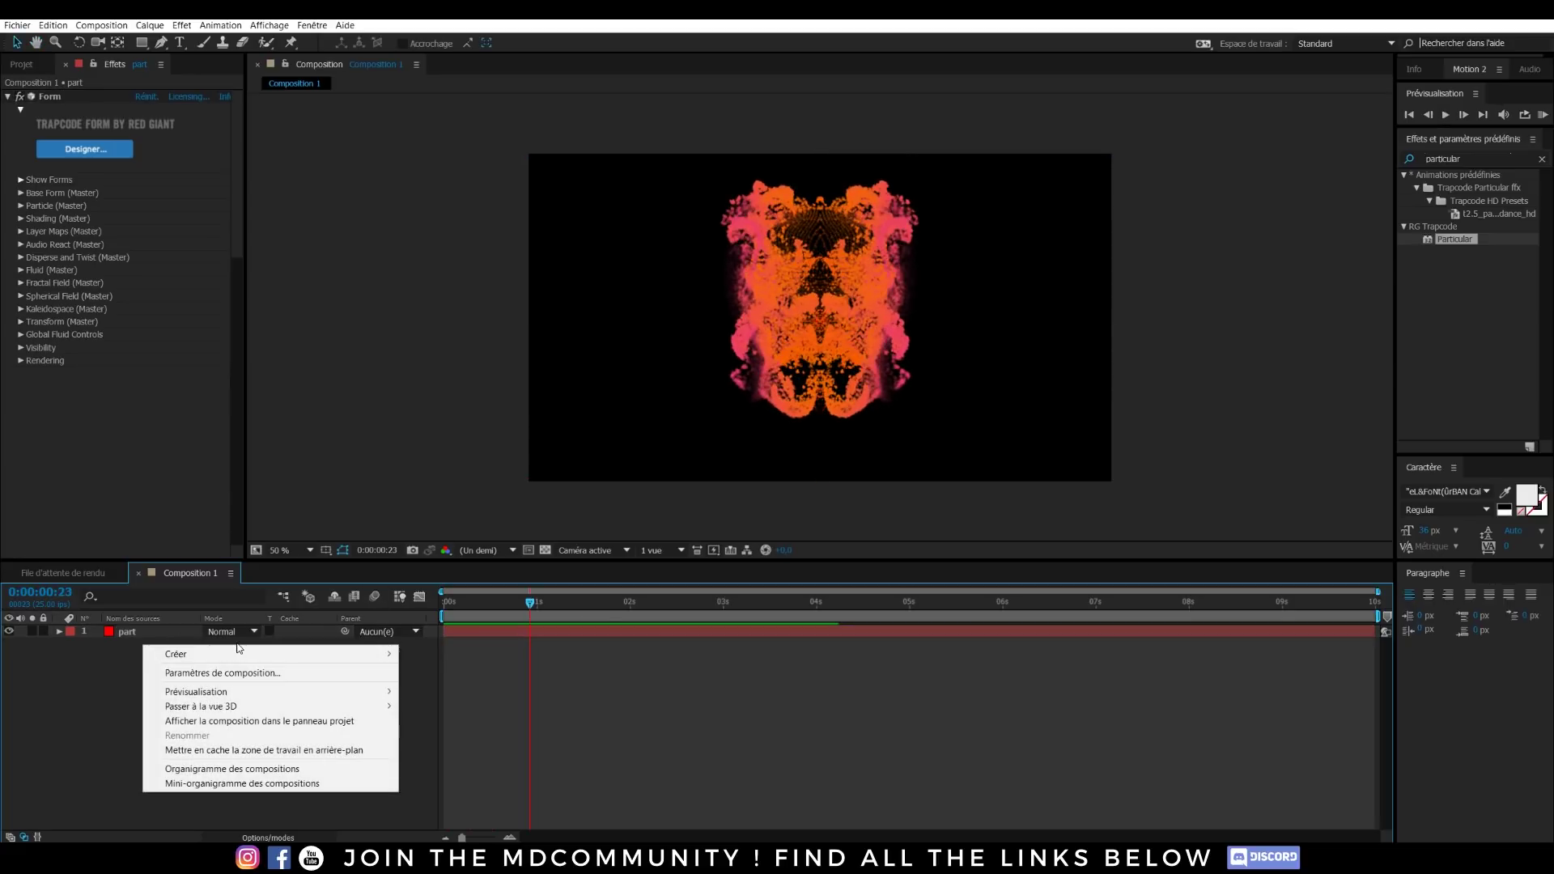
mouse_move(256, 656)
click(438, 716)
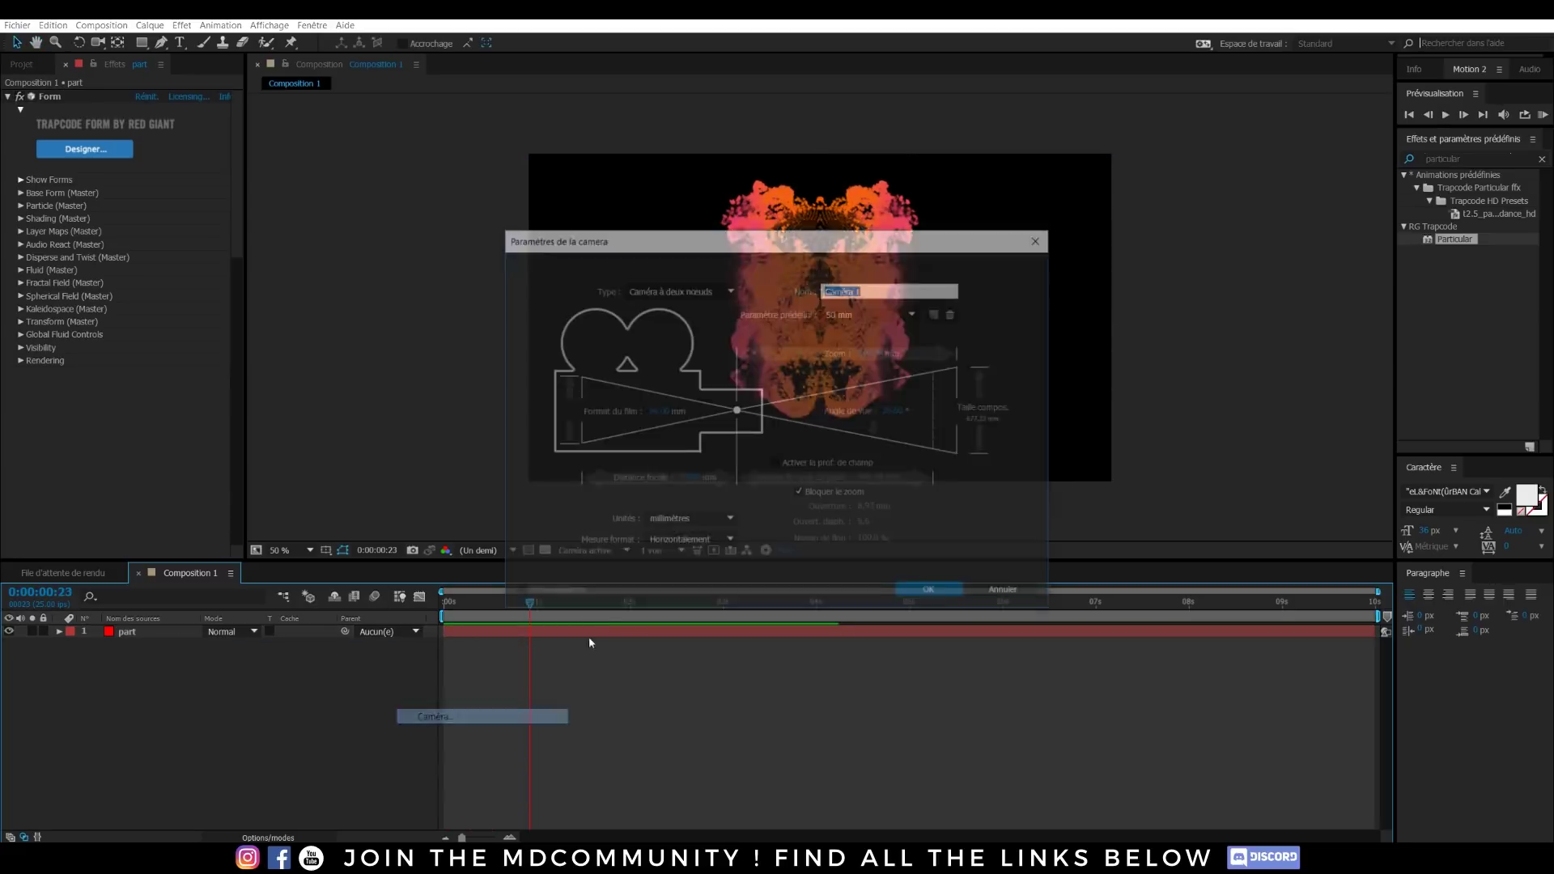
click(931, 593)
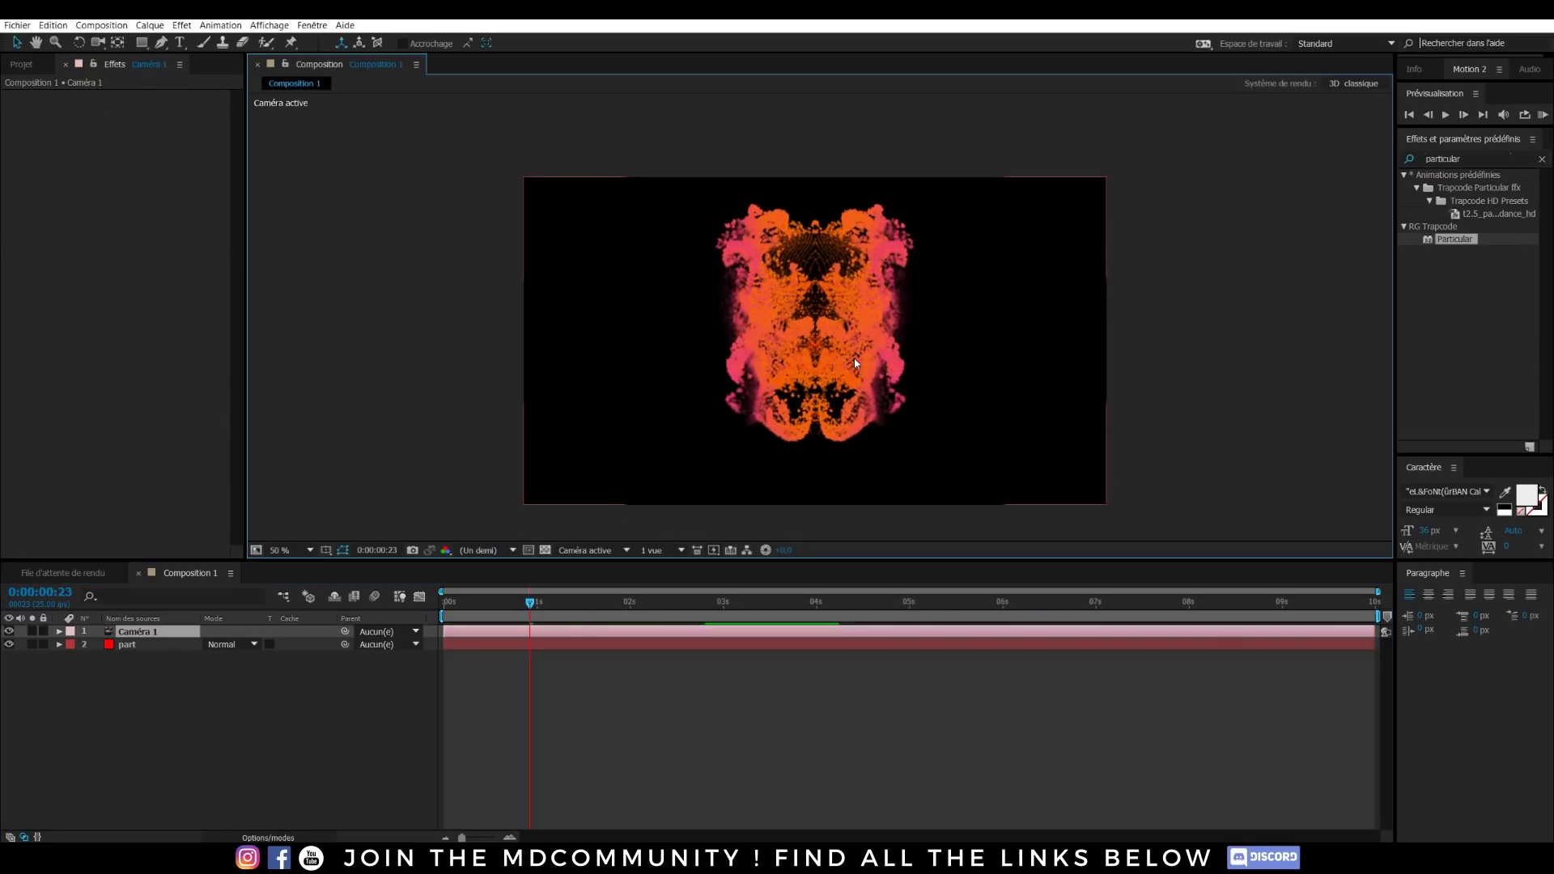
key(c)
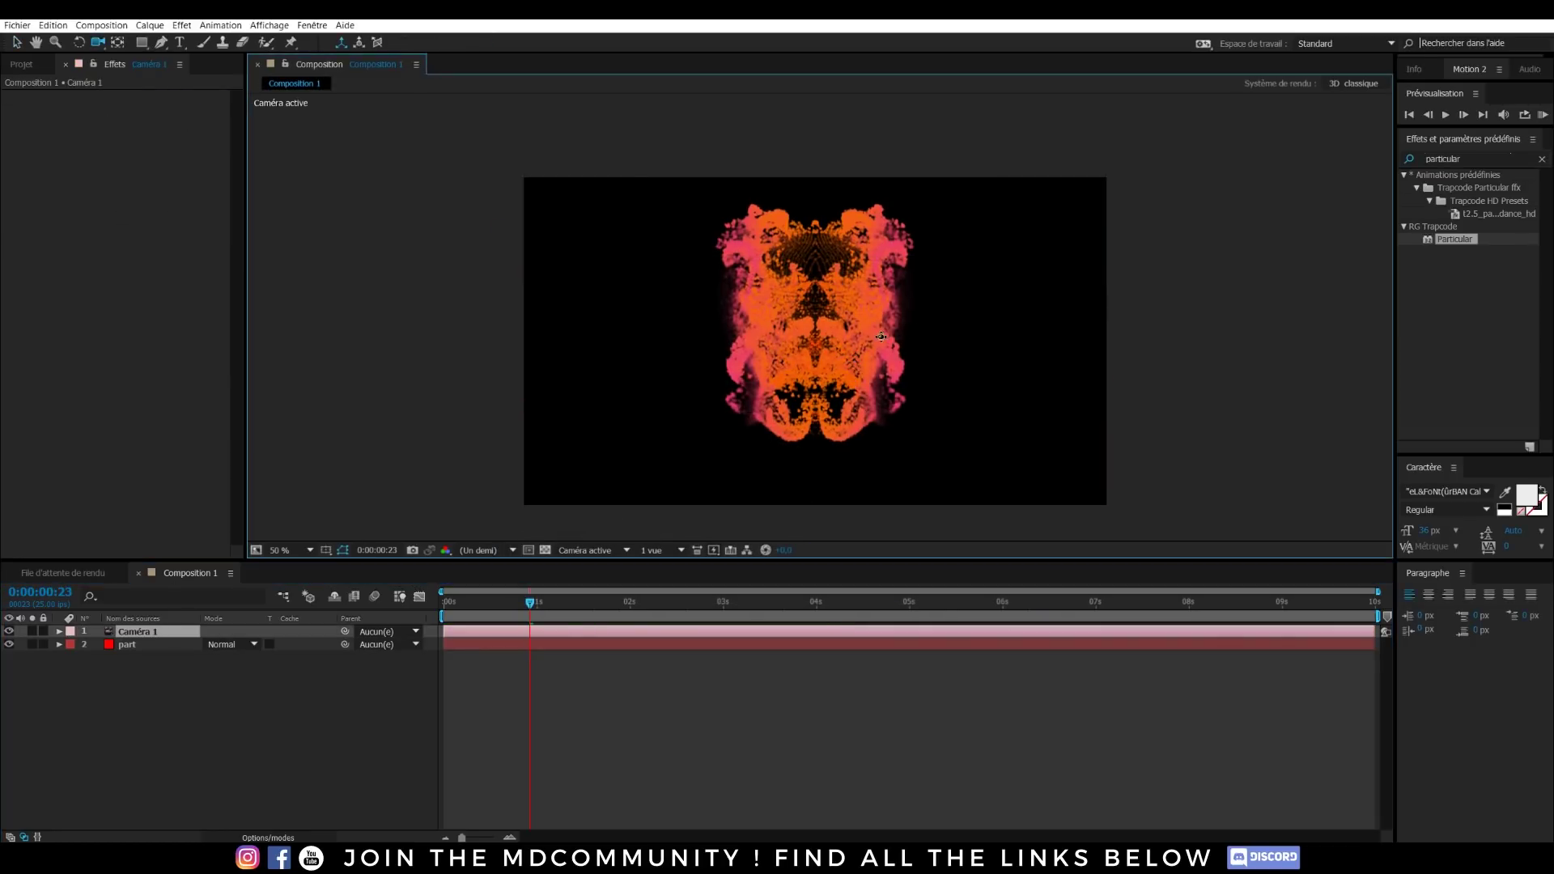
drag(870, 361, 786, 342)
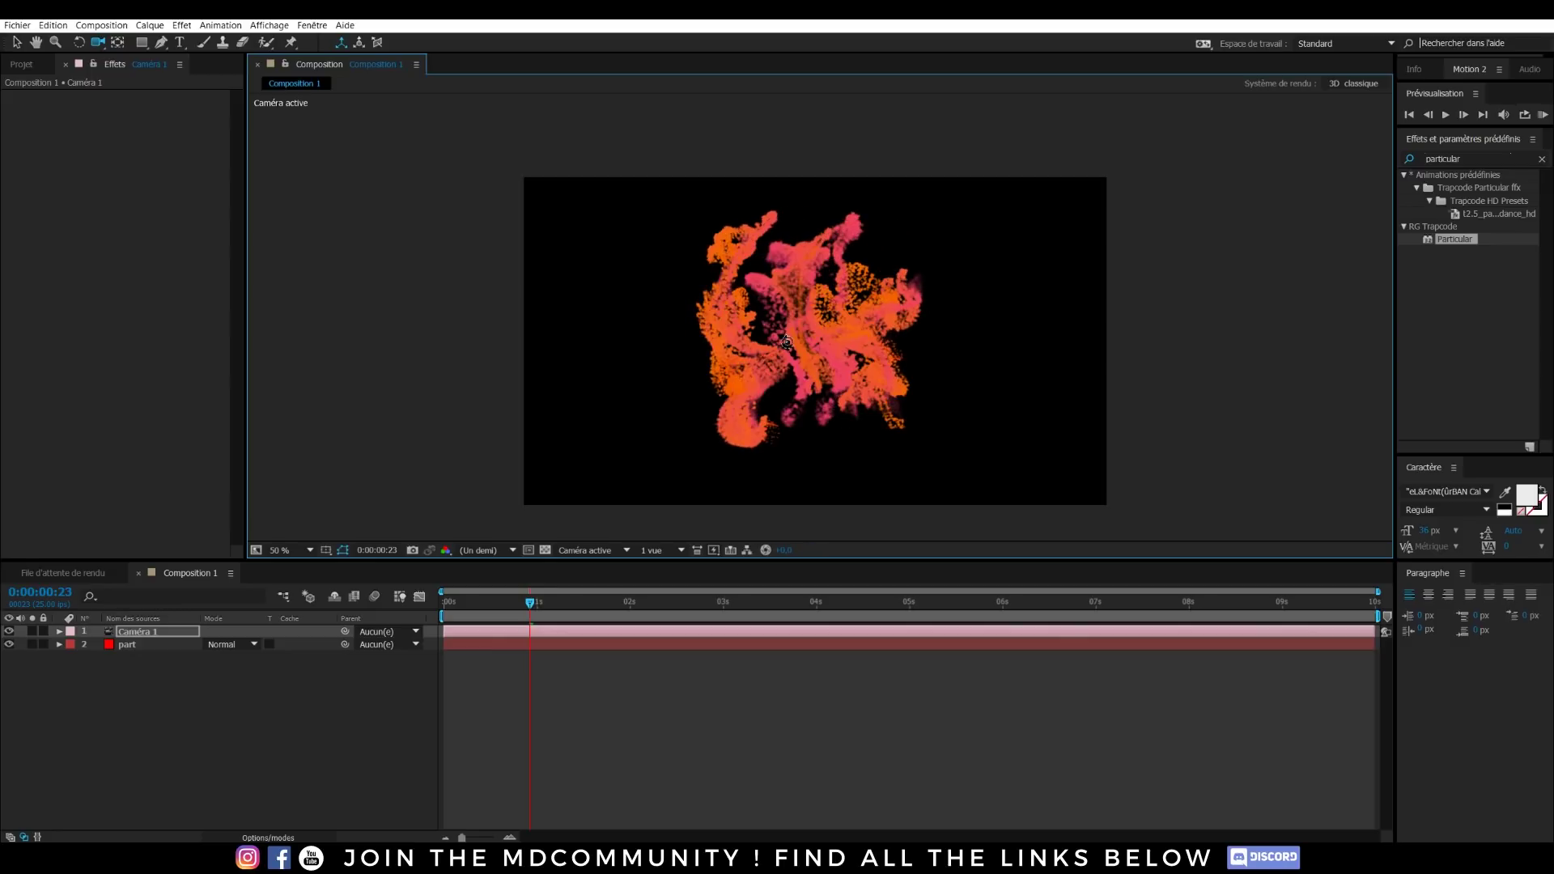
Lower the composition preview resolution to a quarter (Un quart) and play the animation from the new camera angle
click(486, 550)
click(453, 633)
key(space)
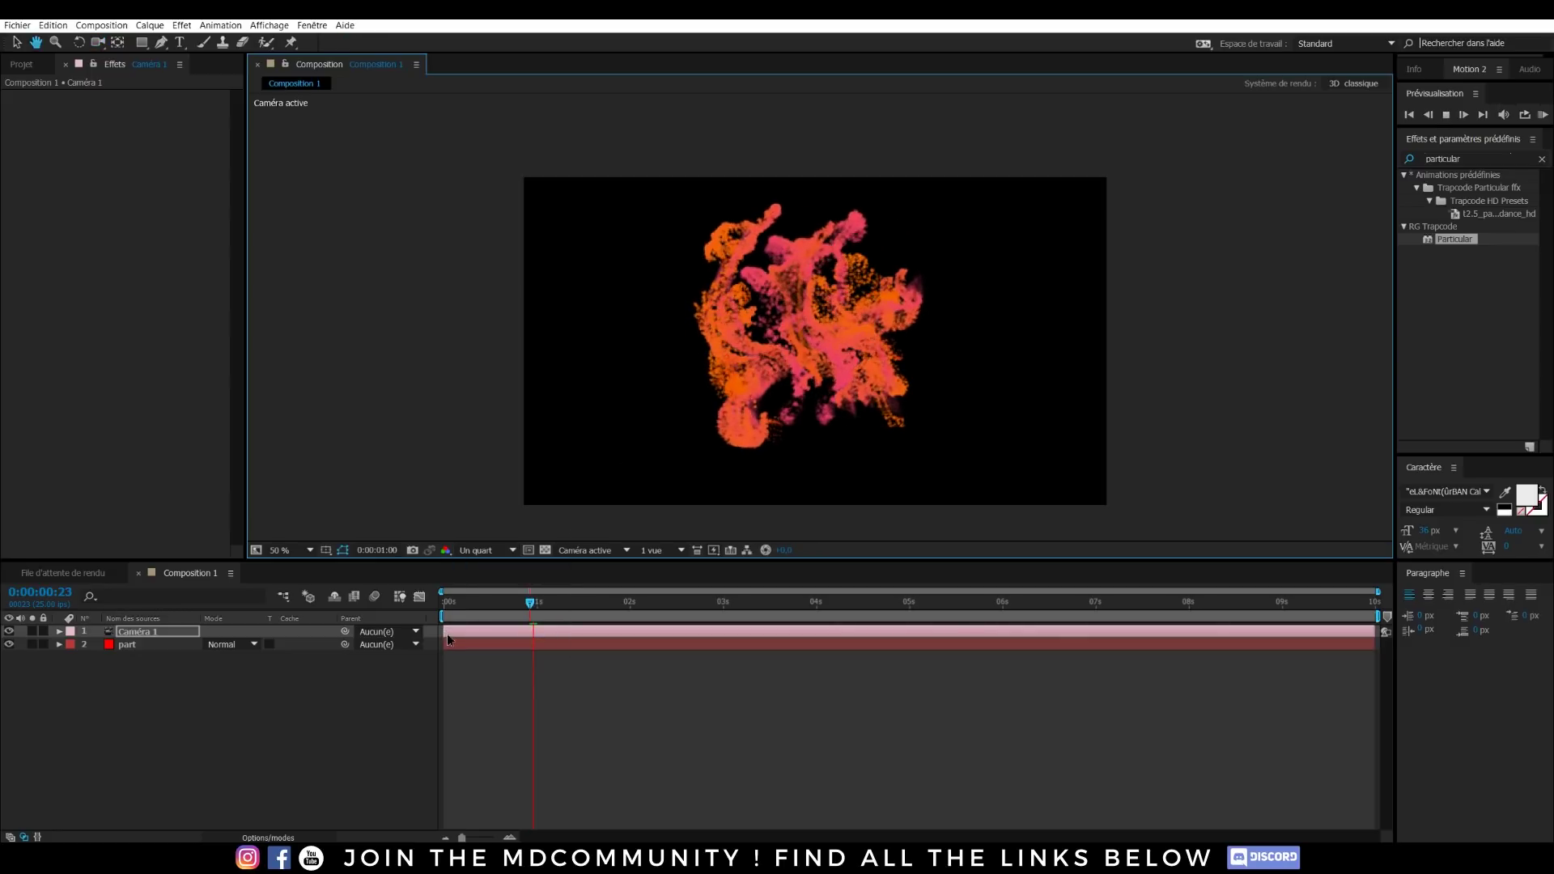